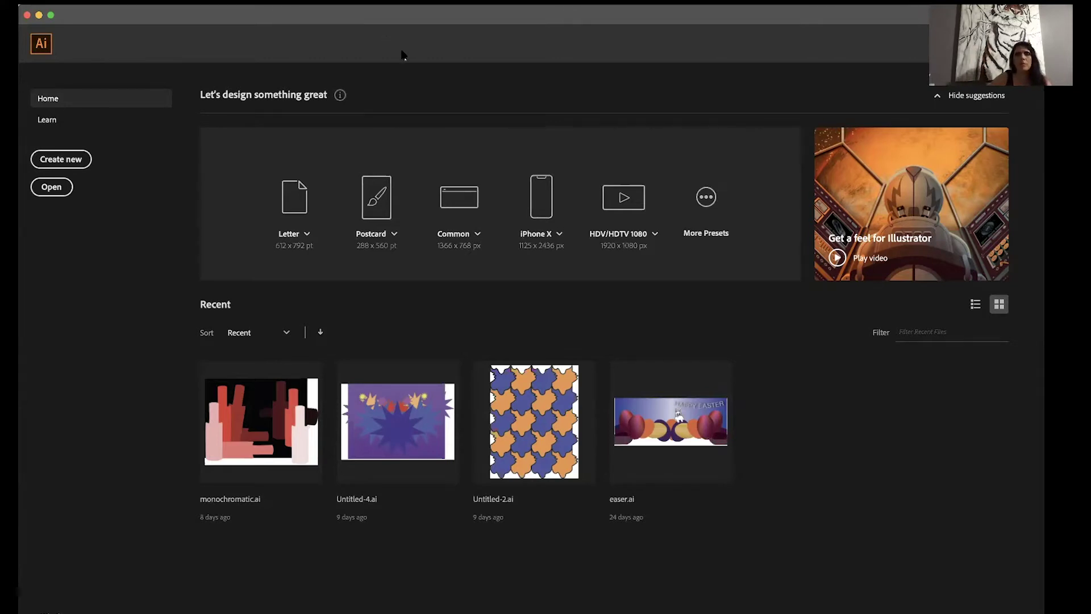
Step: Create a new print document from the Letter preset in inches, landscape orientation, 11 by 8.5 in
left_click(73, 164)
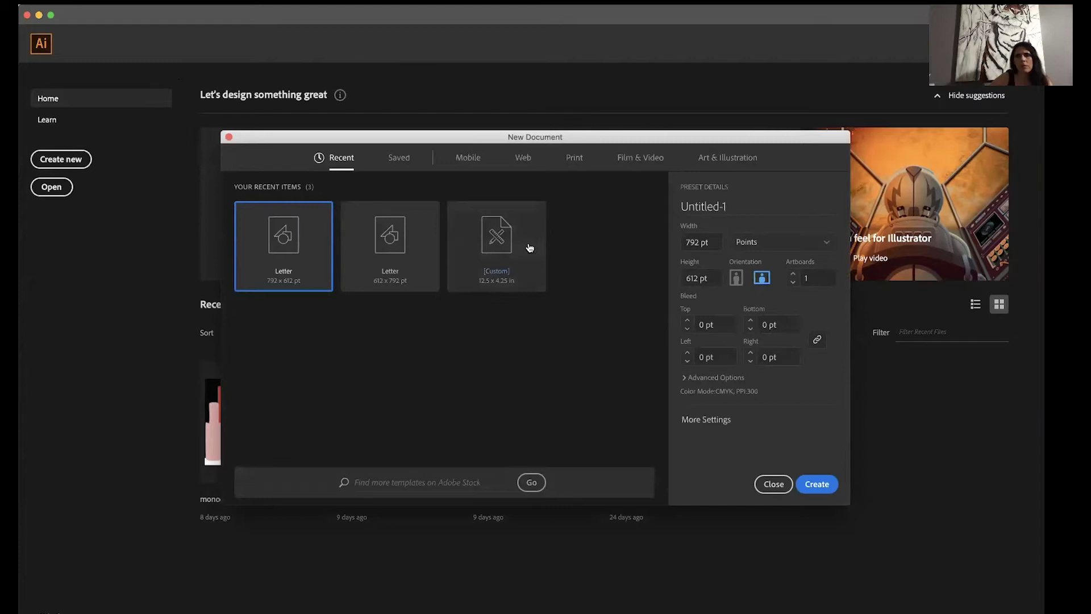
left_click(770, 246)
left_click(773, 303)
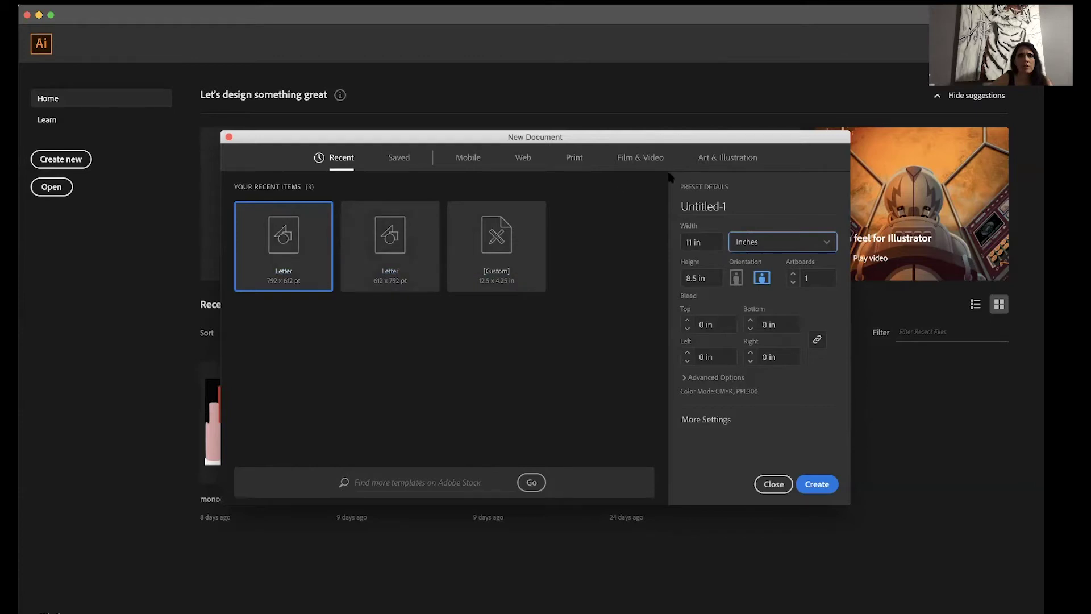
left_click(579, 162)
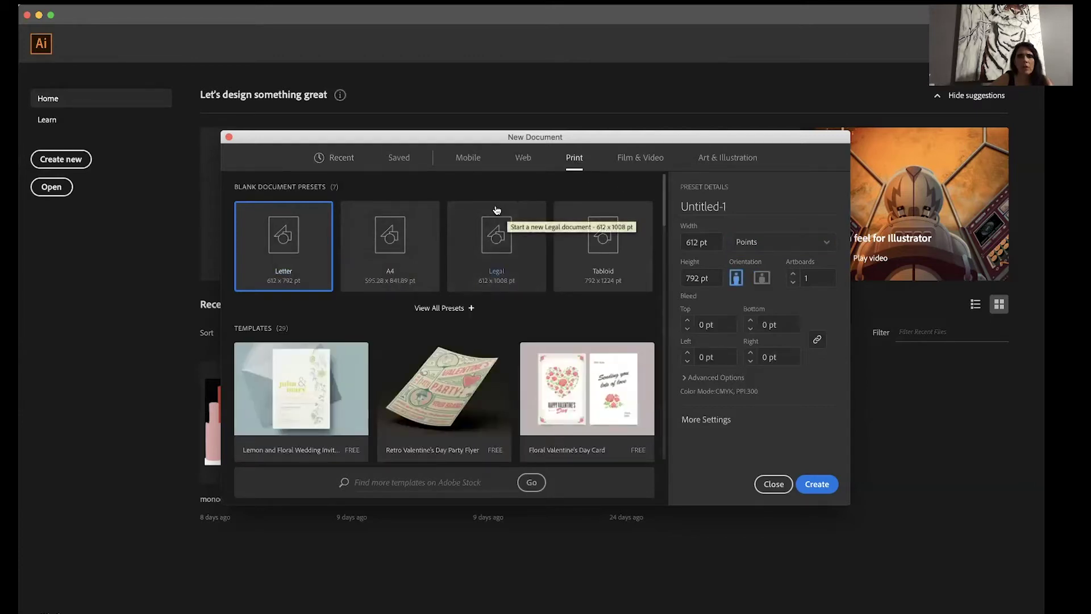
left_click(789, 251)
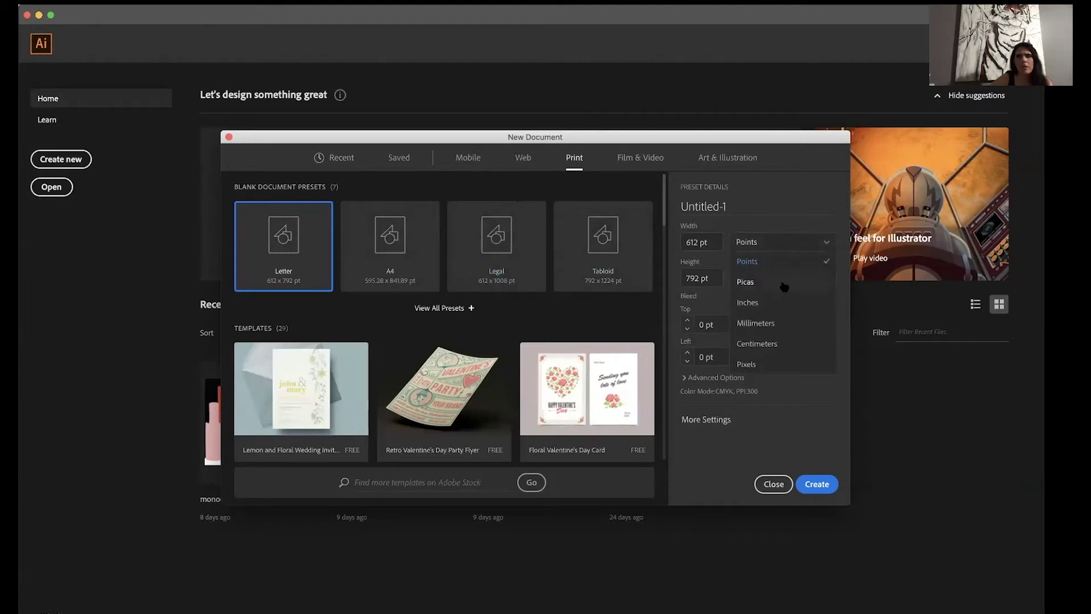
left_click(783, 302)
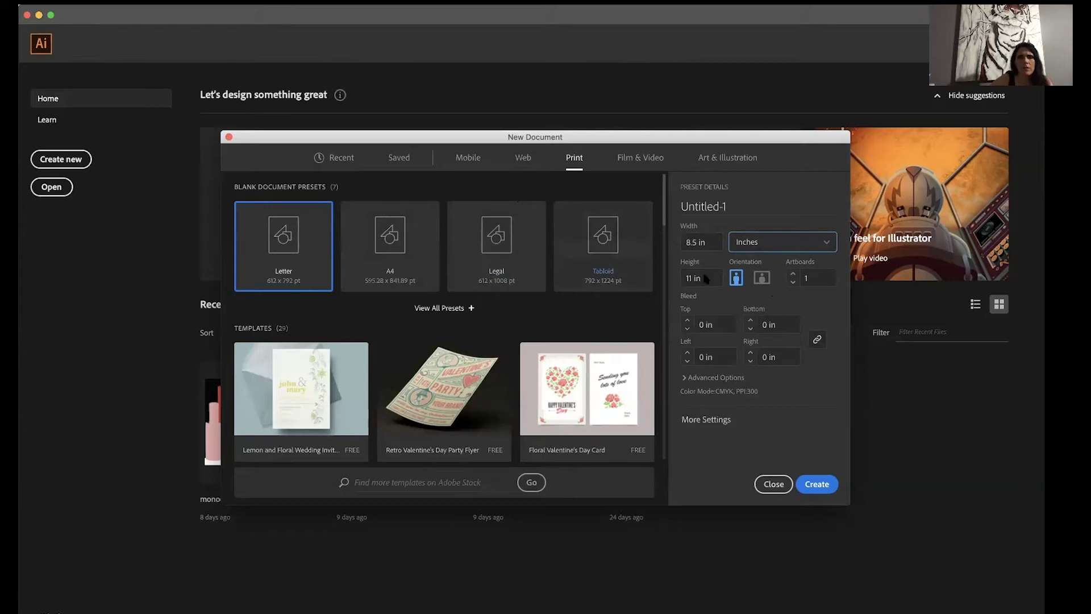
left_click(762, 278)
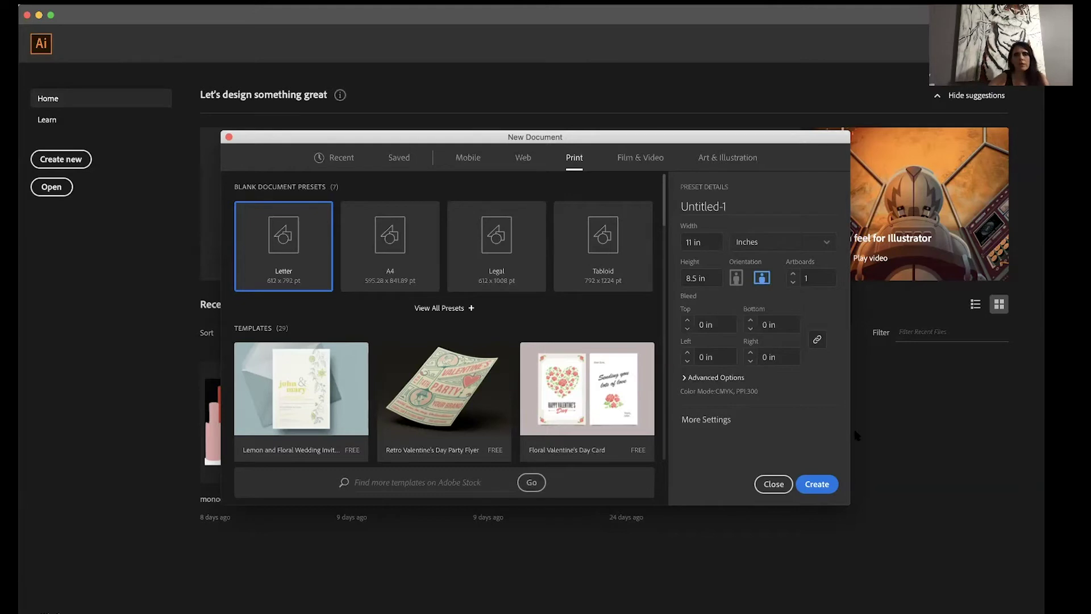
left_click(826, 487)
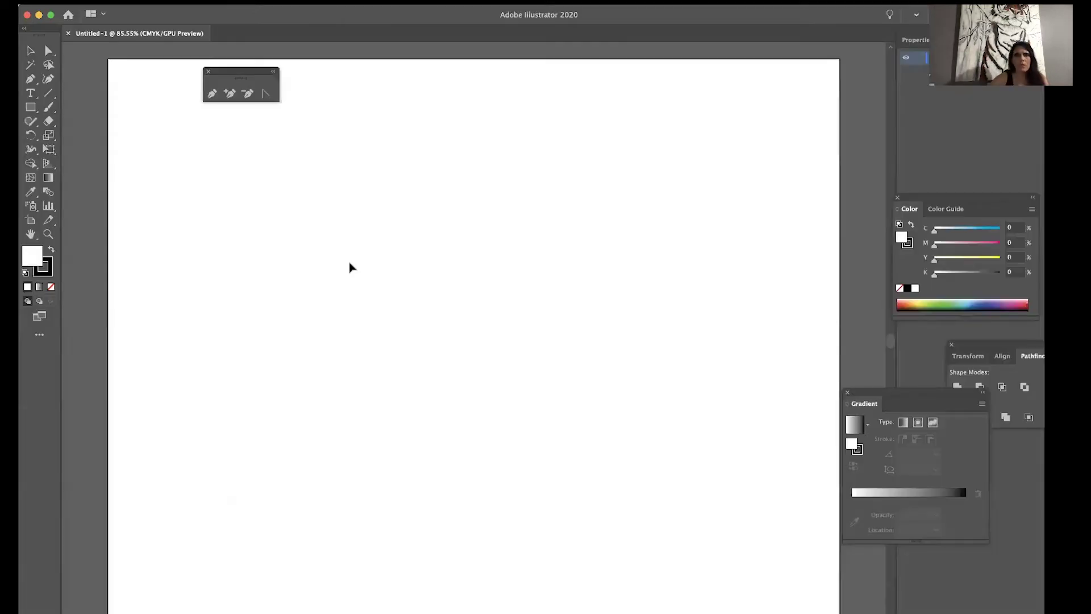
Step: Draw a square about 2.26 in per side in the artboard's upper-left area and bring the Transform panel beside it
left_click(30, 107)
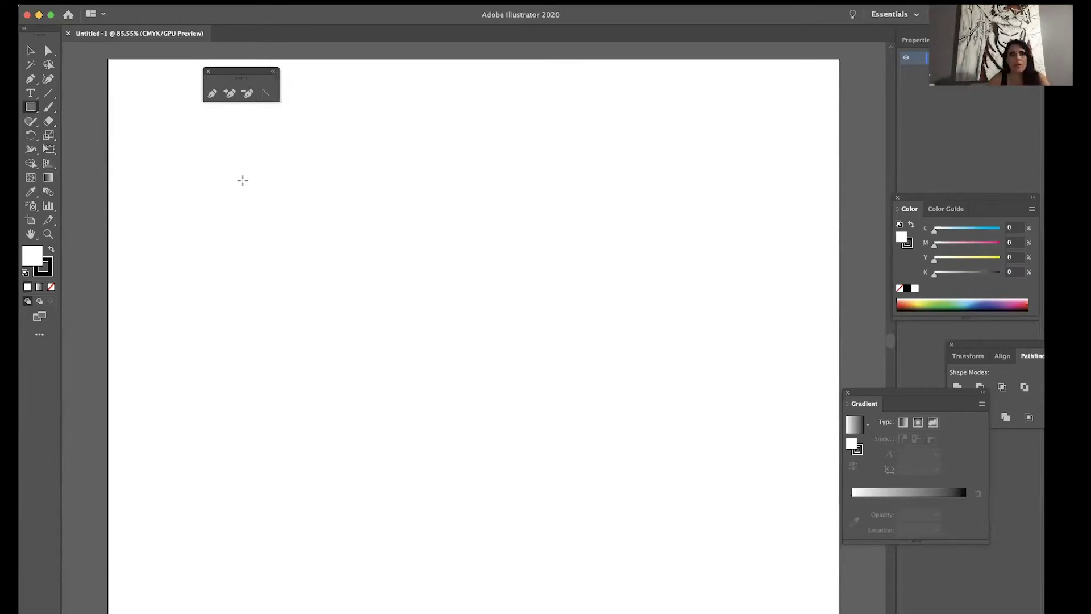
left_click_drag(241, 168, 392, 307)
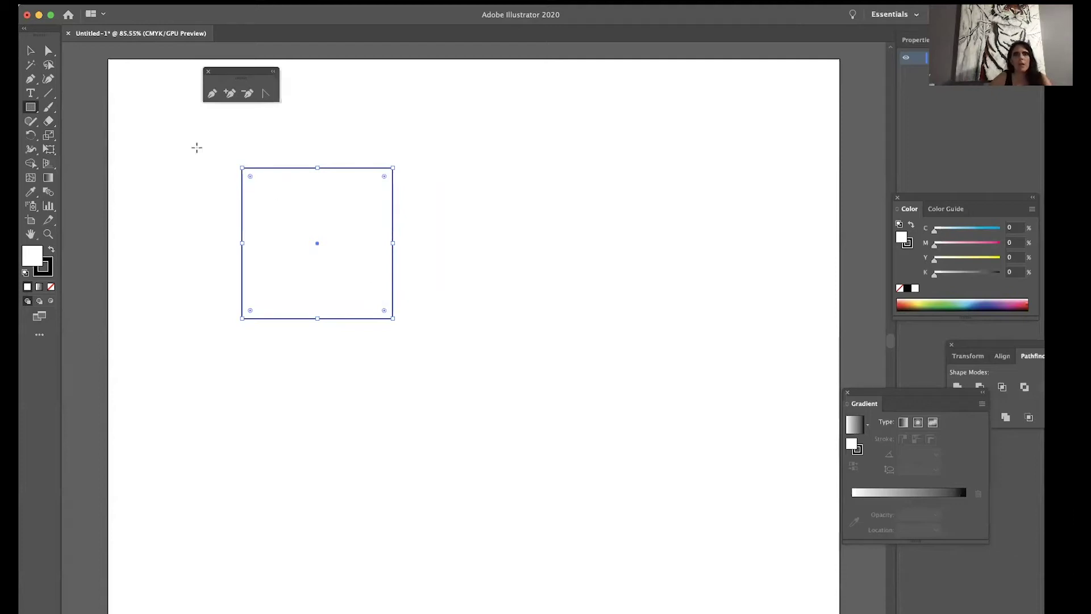
left_click(300, 2)
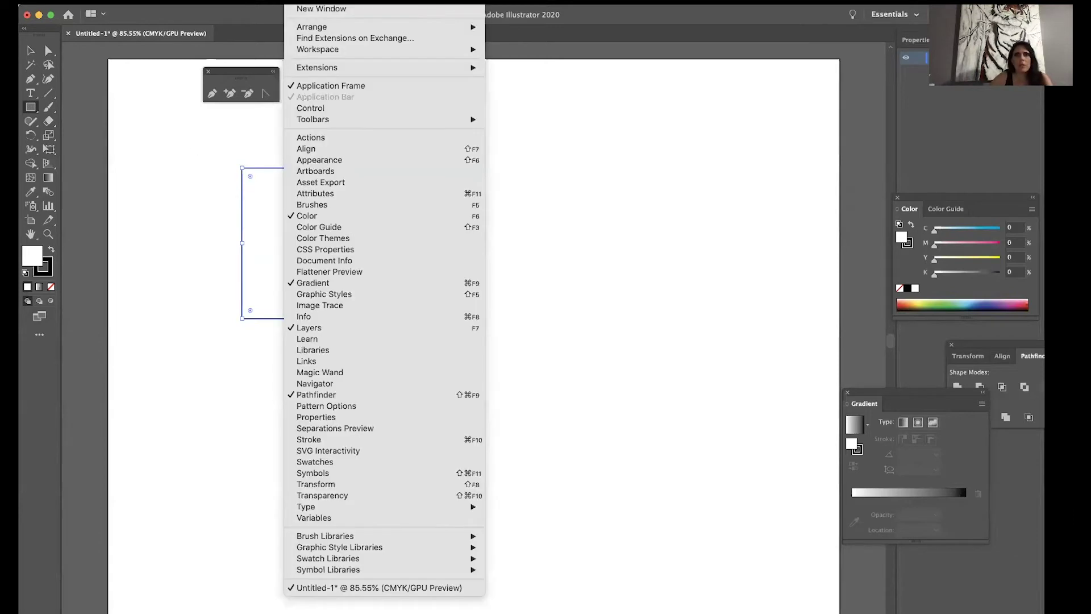
mouse_move(418, 504)
left_click(415, 485)
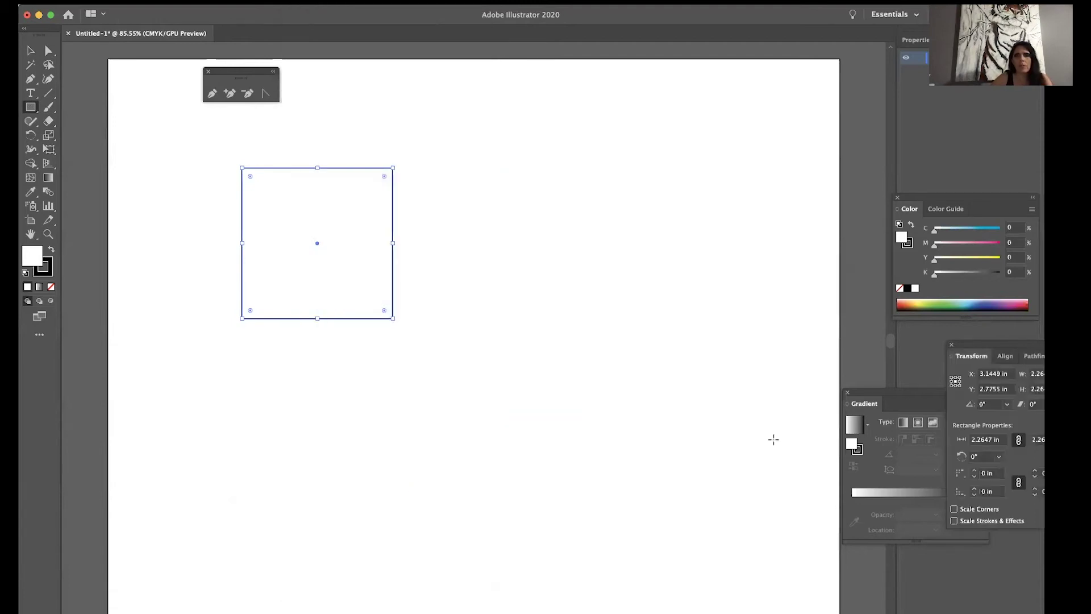
left_click_drag(992, 345, 512, 89)
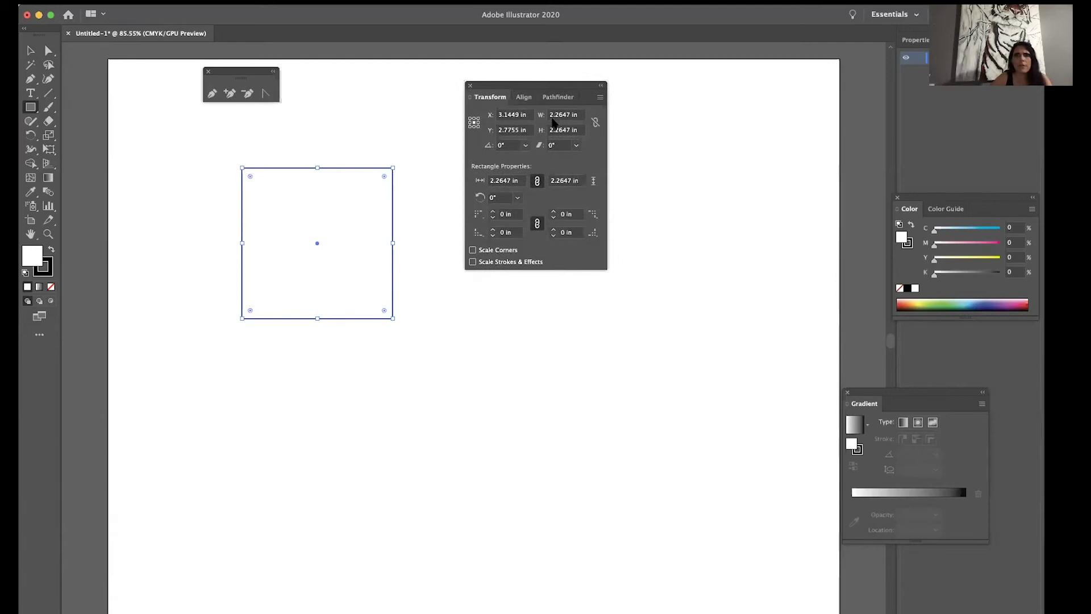
Step: Set the square's height and width to 2 in each, and constrain its width and height proportions
left_click(569, 129)
type("2")
key("Return")
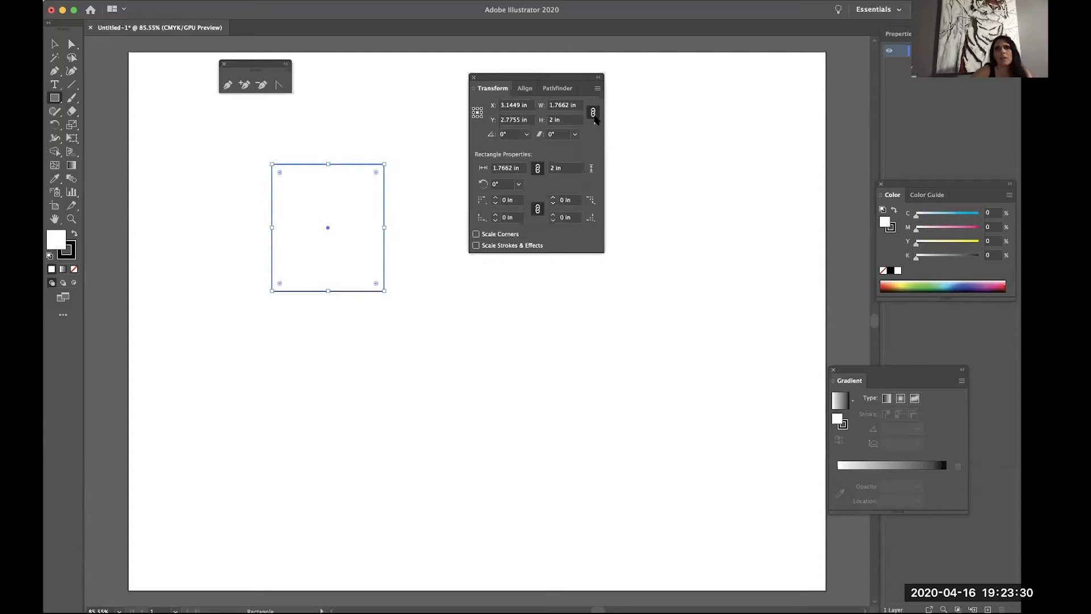
left_click(592, 113)
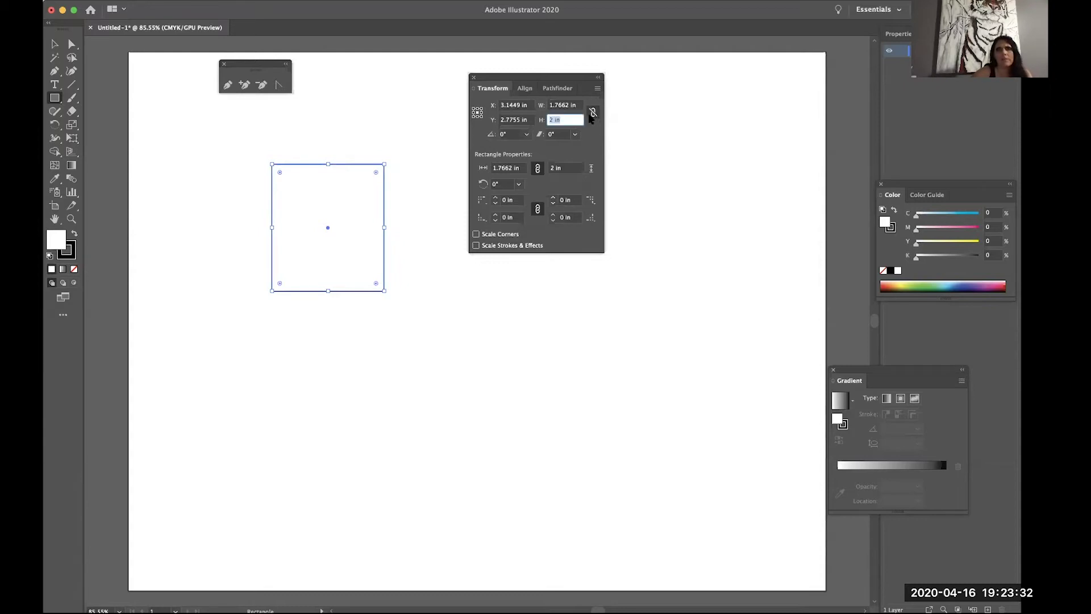
left_click(592, 113)
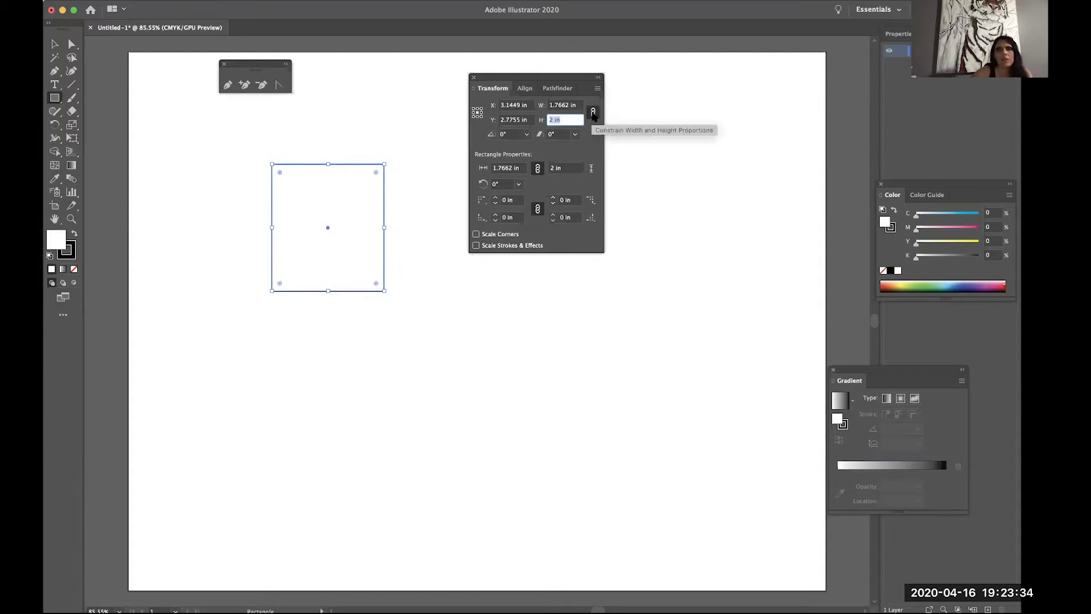
left_click(593, 112)
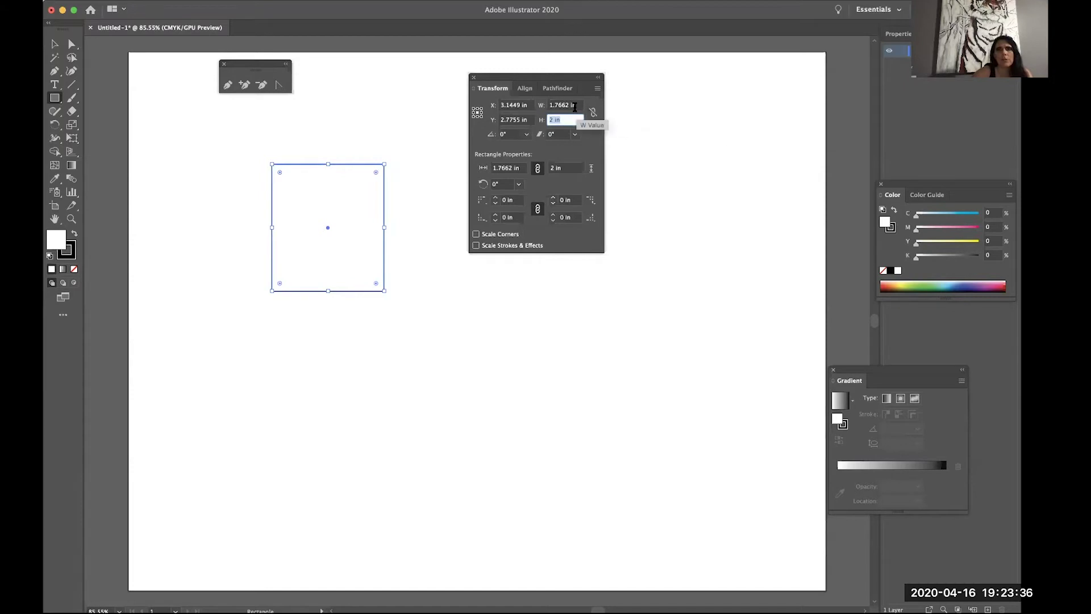
left_click(577, 106)
type("2")
key("Tab")
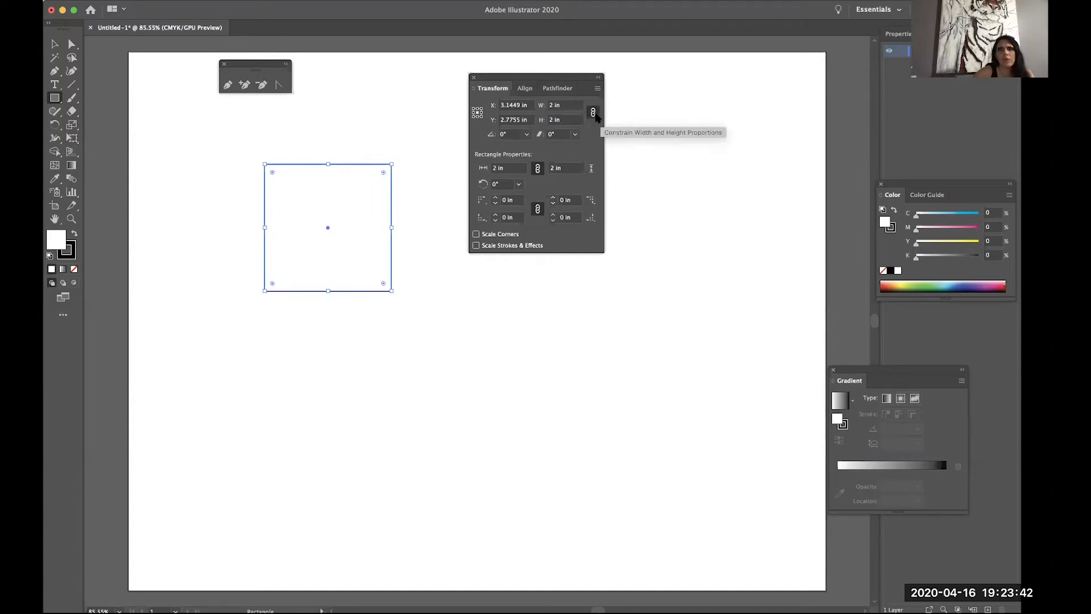
left_click(593, 113)
Step: Scale the square proportionally to 4 in wide and back to 2 in wide
left_click(565, 105)
type("4")
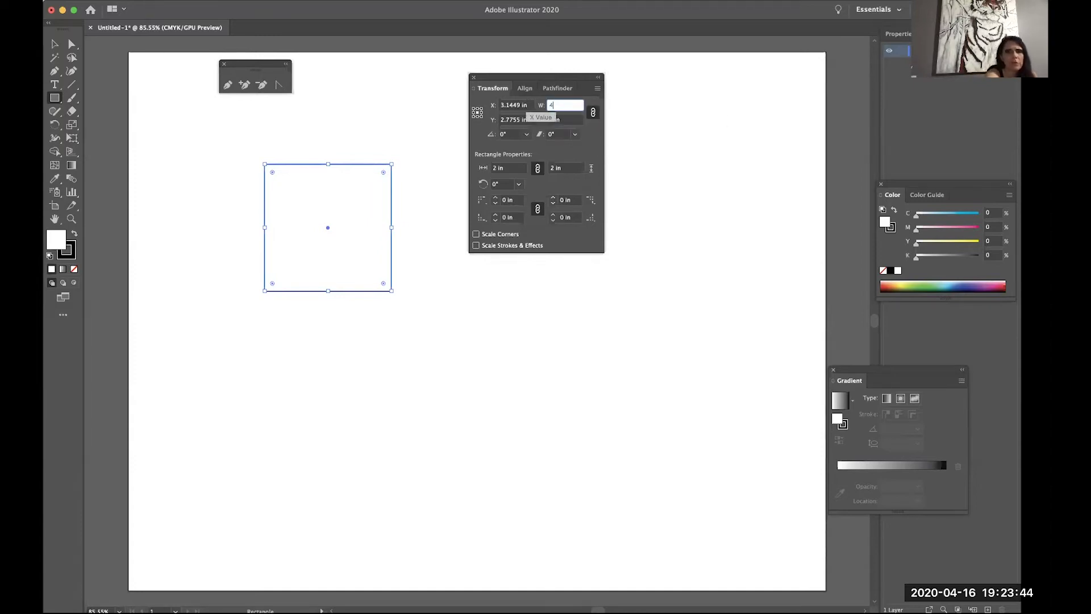
left_click(568, 120)
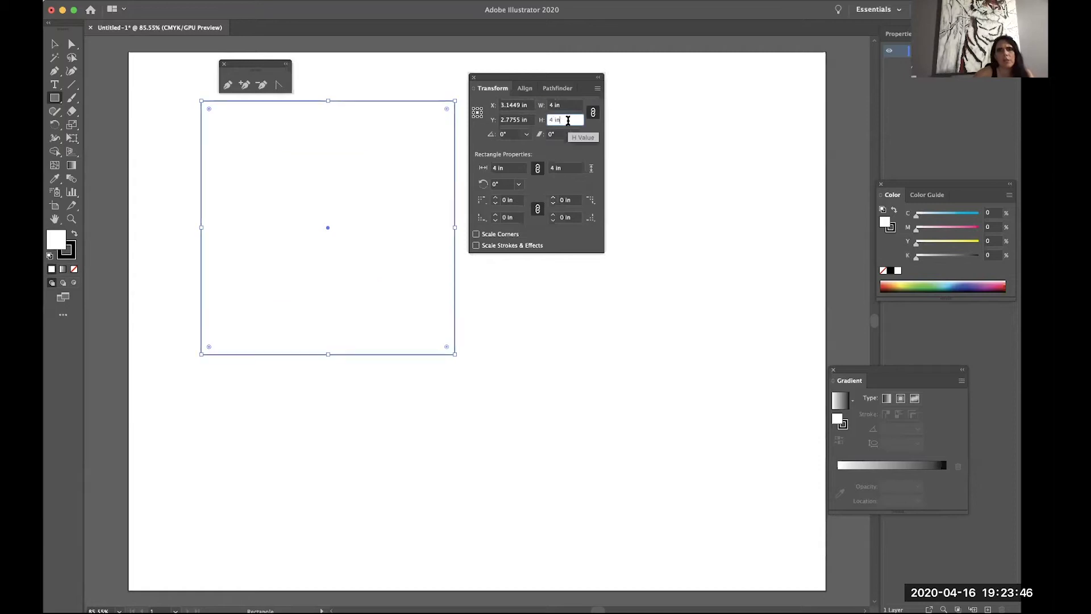
left_click(568, 104)
type("2")
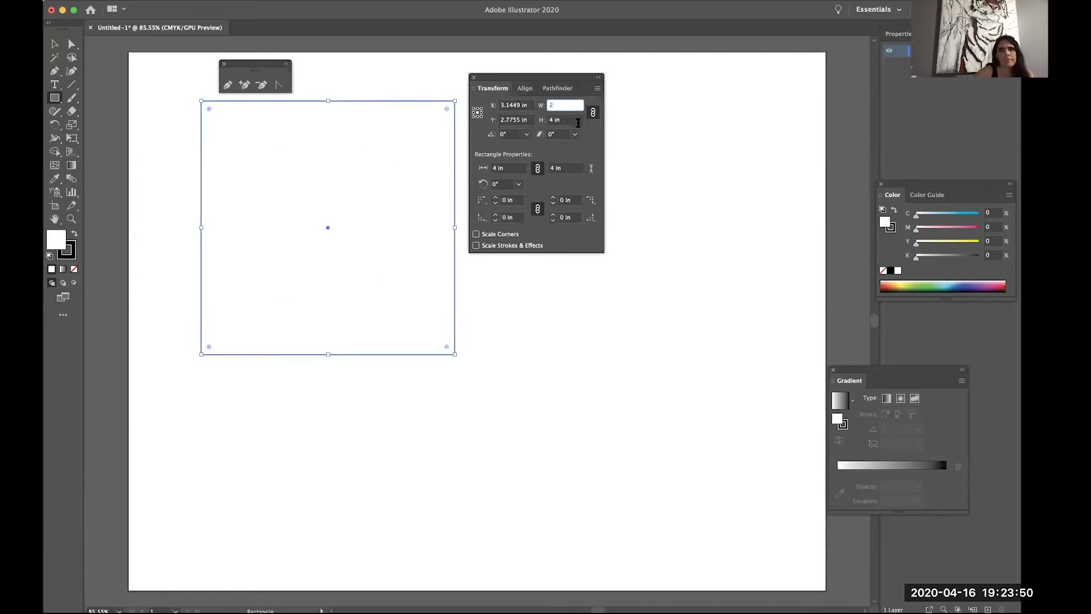
left_click(578, 120)
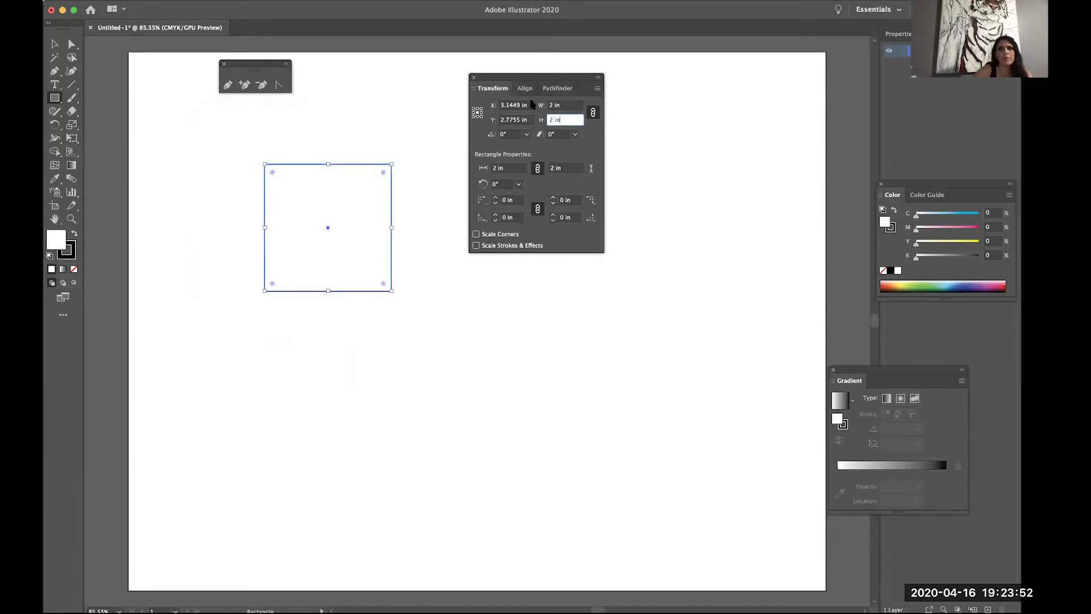
Step: Move the square near the artboard's upper-left corner, centred at about 1.51, 1.31 in, and place a copy directly below it
left_click_drag(530, 84, 728, 145)
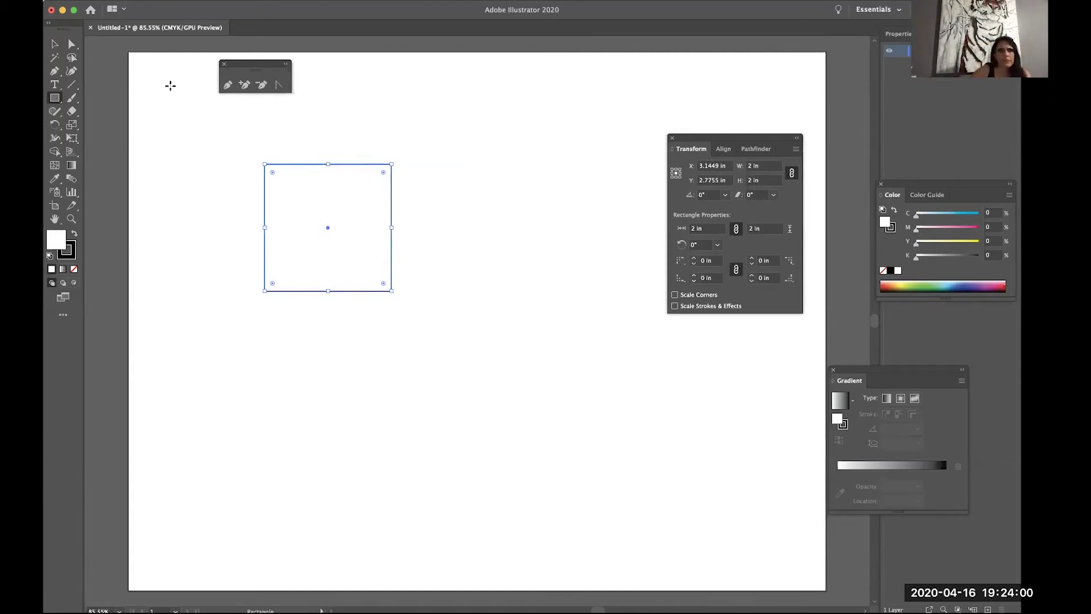
left_click(55, 45)
left_click_drag(336, 195, 237, 99)
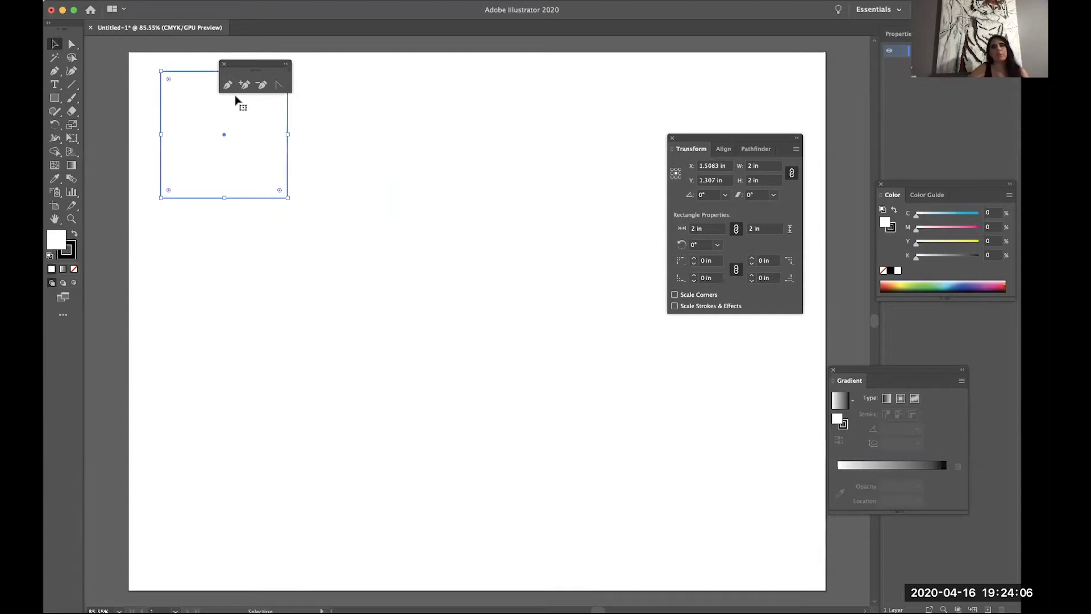
left_click(224, 65)
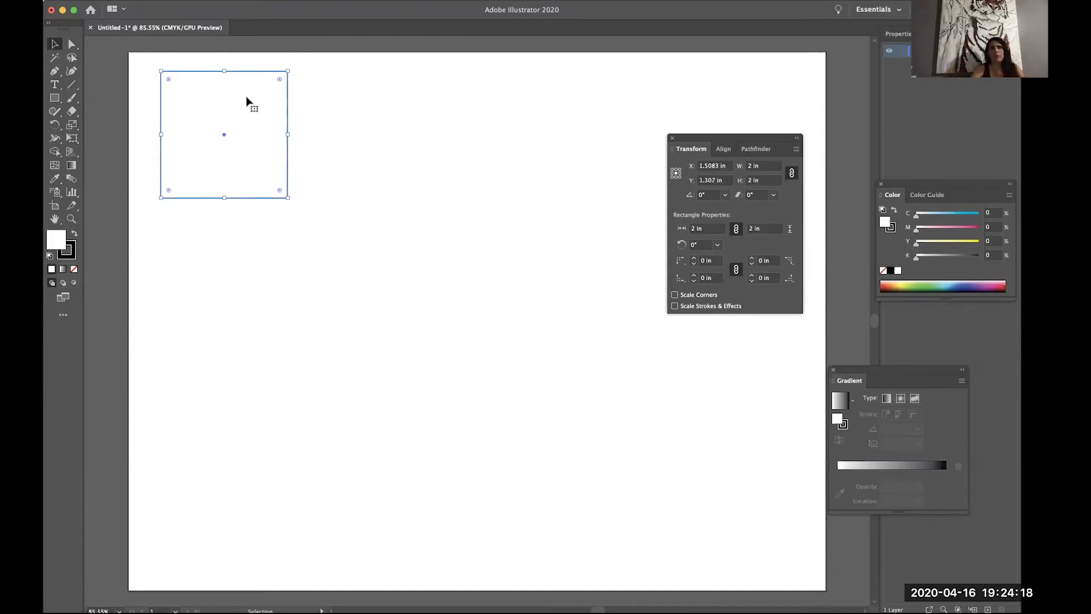
left_click_drag(227, 94, 229, 249)
Step: Show the rulers and place a vertical guide and a horizontal guide through the centre of the lower square
key("super+r")
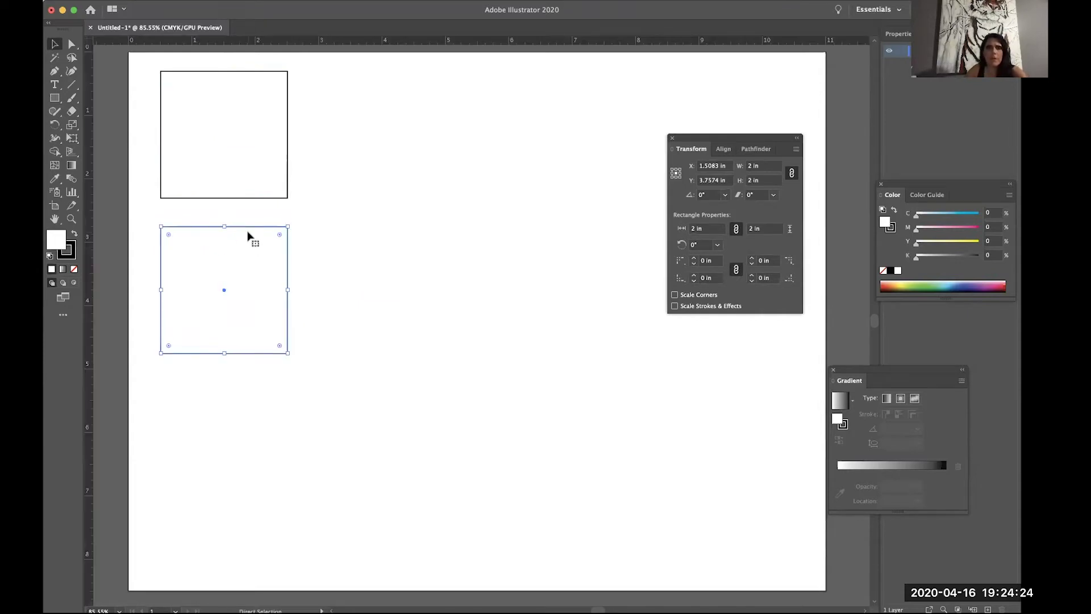
left_click_drag(88, 167, 225, 183)
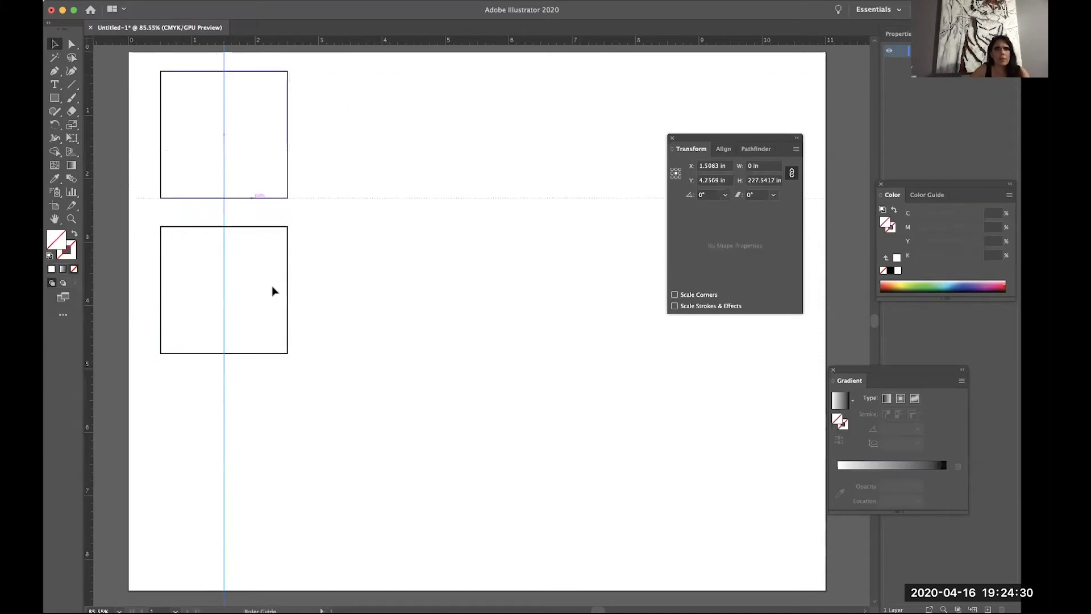
left_click_drag(286, 313, 282, 292)
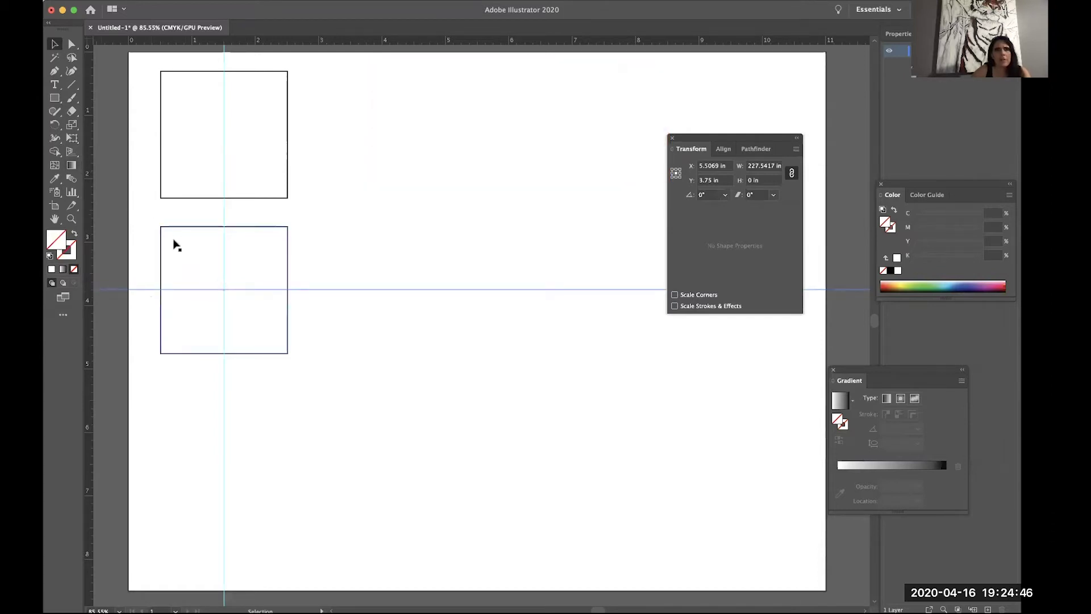
Step: Draw a diagonal line about 1.59 in long from just outside the lower square's upper-left corner to its centre
left_click(225, 292)
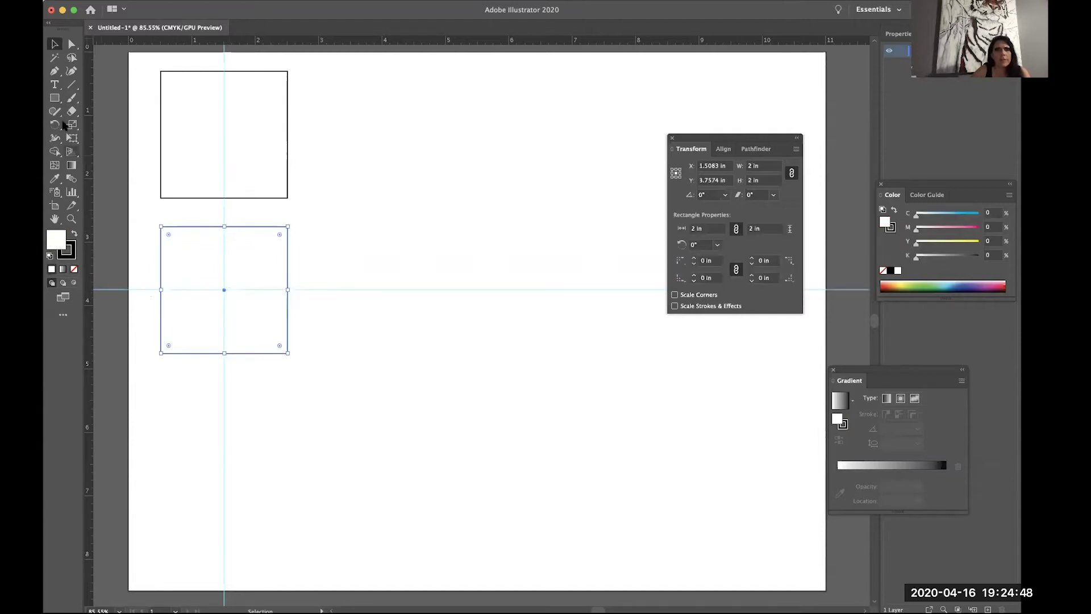
left_click(72, 85)
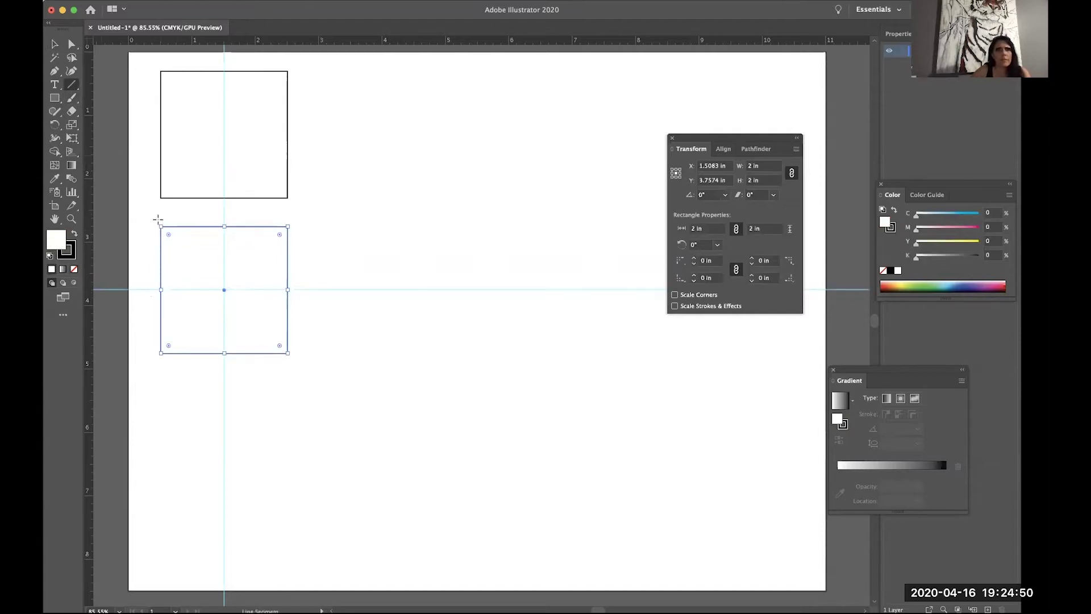
left_click_drag(152, 220, 225, 290)
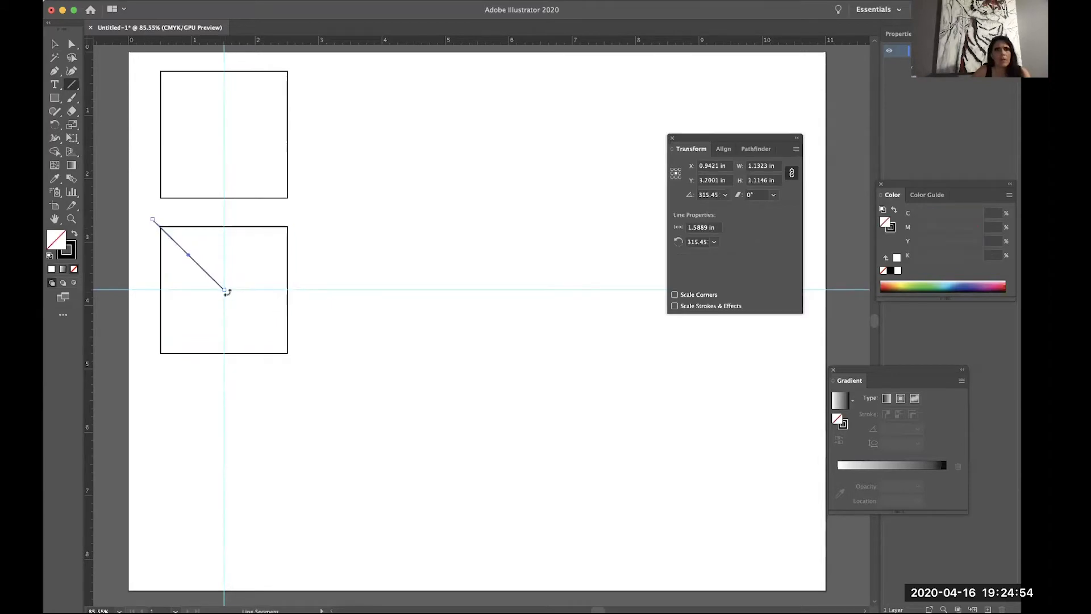
Step: Duplicate the second square together with its diagonal line and guides directly below the original
left_click(54, 44)
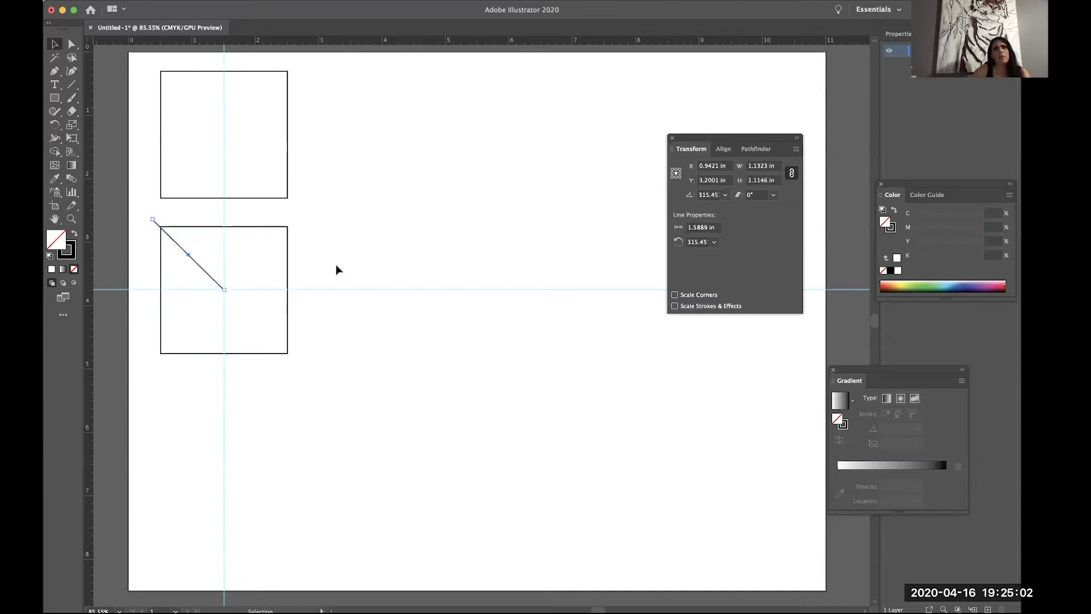
left_click_drag(225, 258, 170, 397)
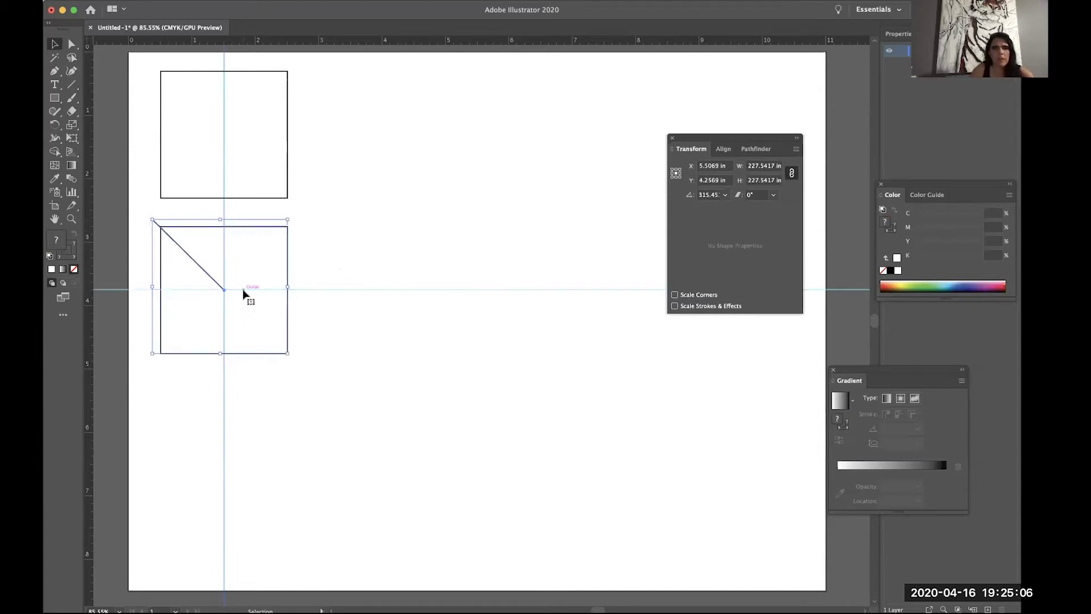
left_click_drag(246, 292, 237, 439)
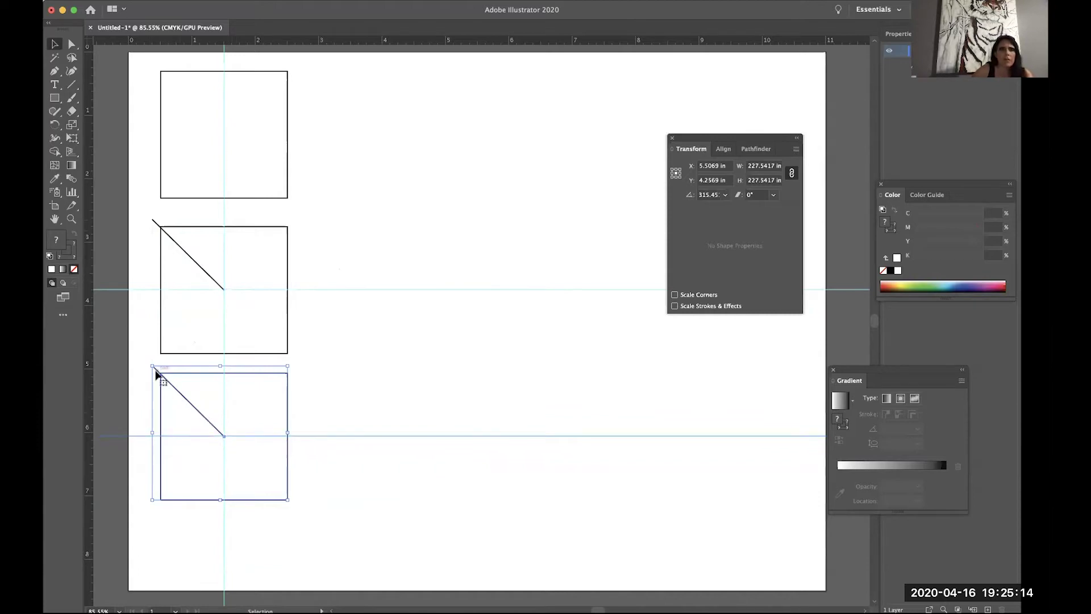
Step: Delete the copied diagonal line from the third square
left_click(135, 323)
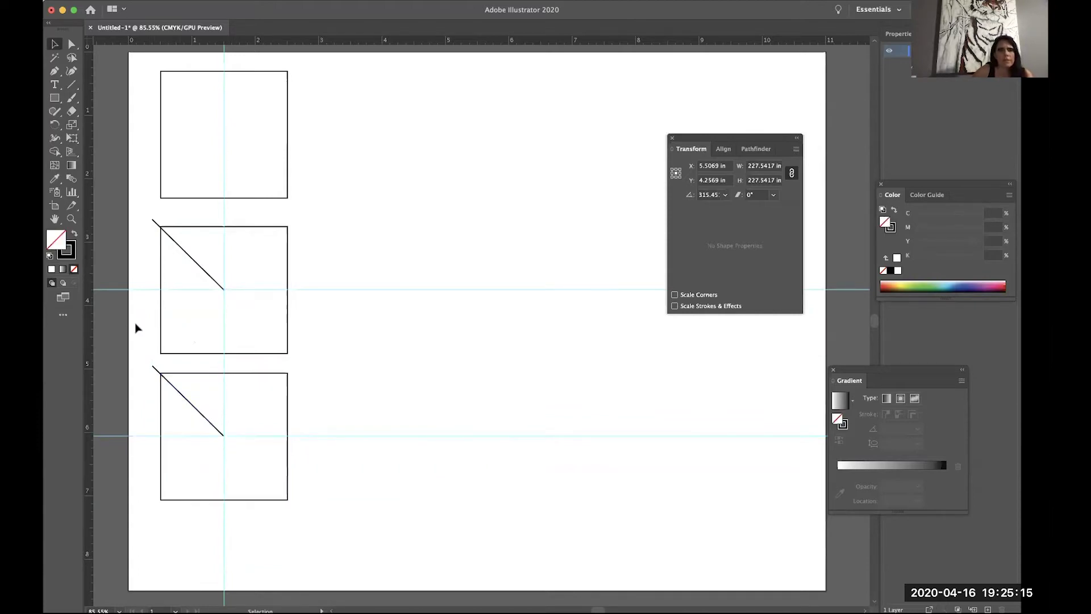
left_click(155, 370)
key("Delete")
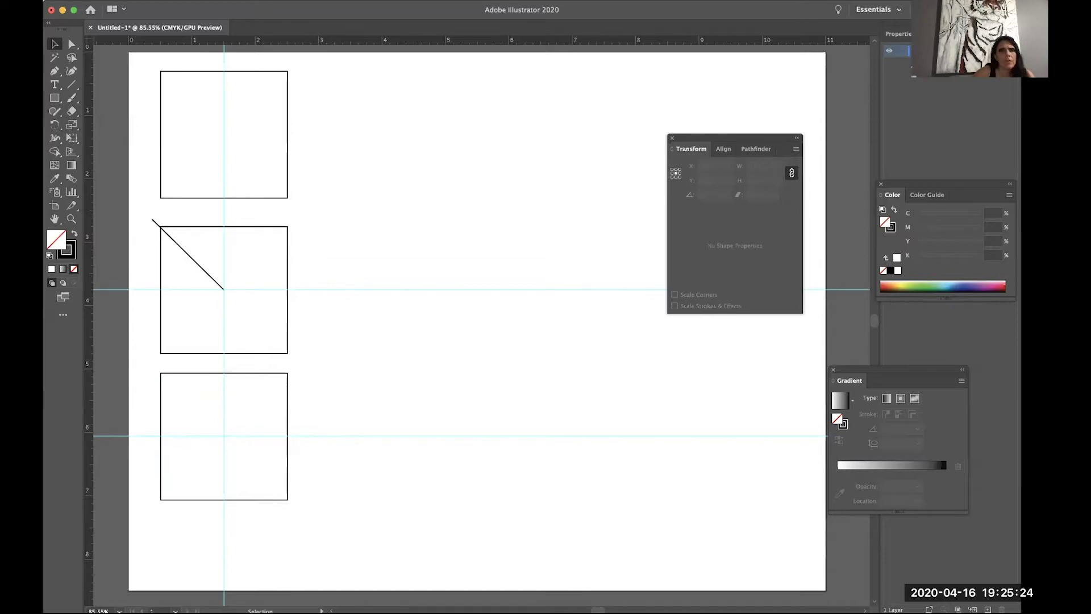
Step: Cut the third square's path at its upper-left corner and at the midpoint of its left edge with the Scissors tool
left_click(72, 111)
left_click(72, 112)
left_click(120, 124)
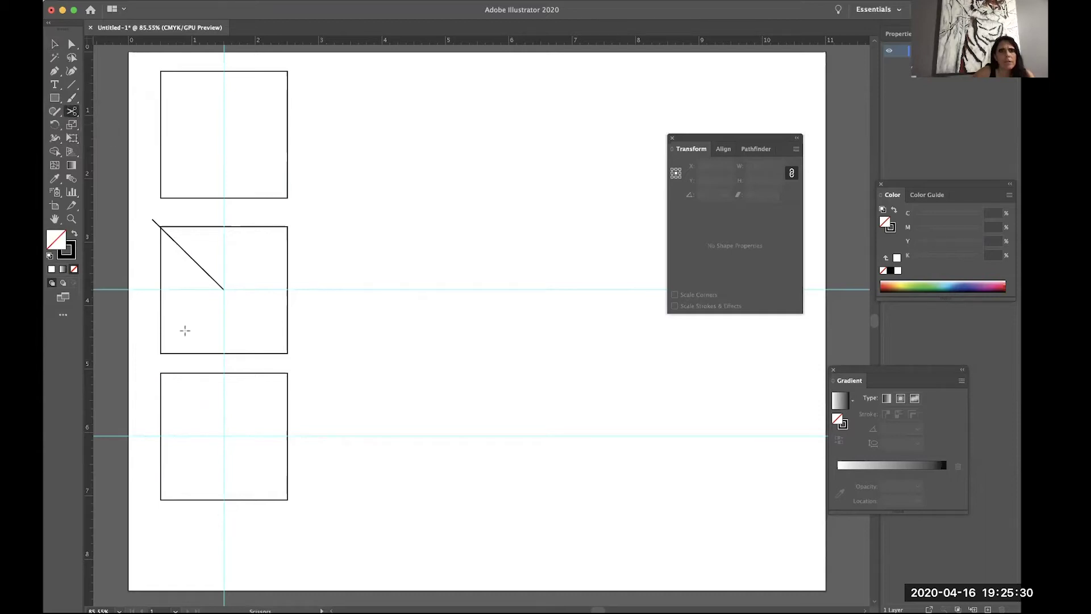
left_click(161, 373)
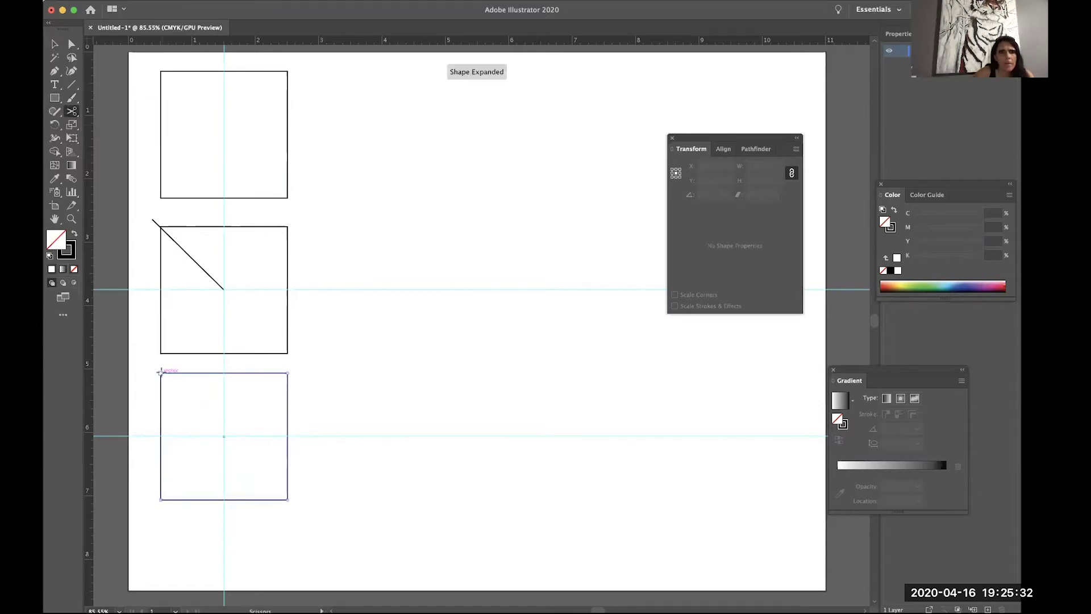
left_click(160, 433)
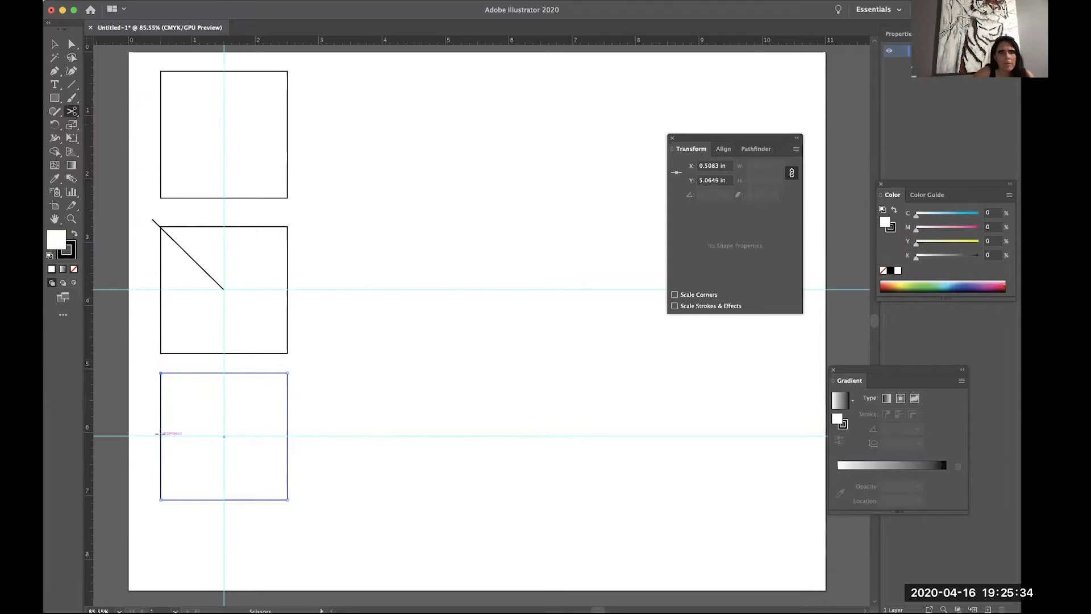
Step: Delete the upper half of the third square's left edge between the two cuts
left_click(71, 44)
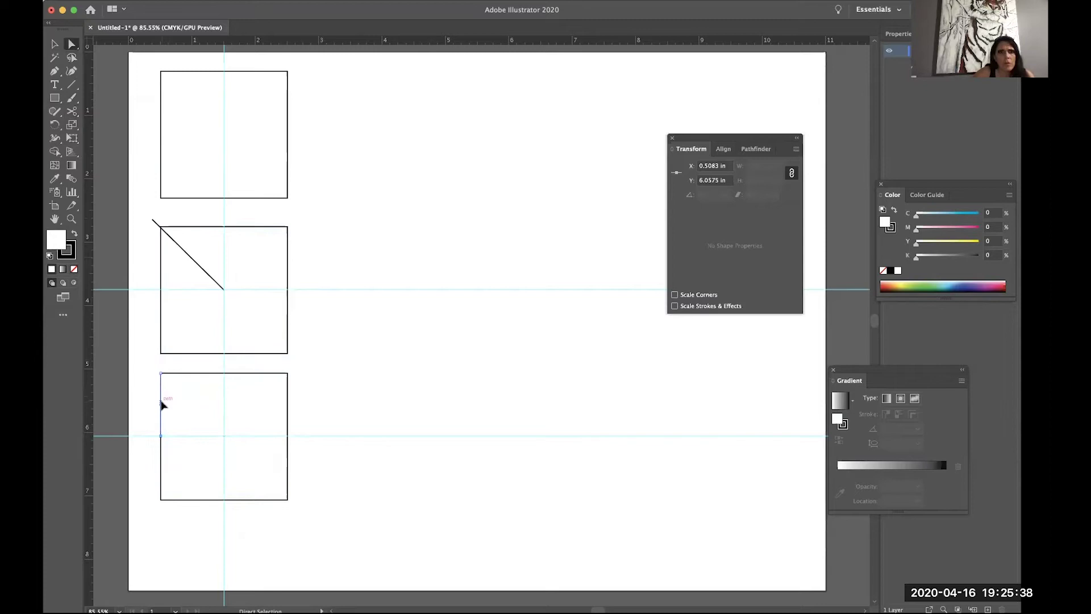
left_click(163, 405)
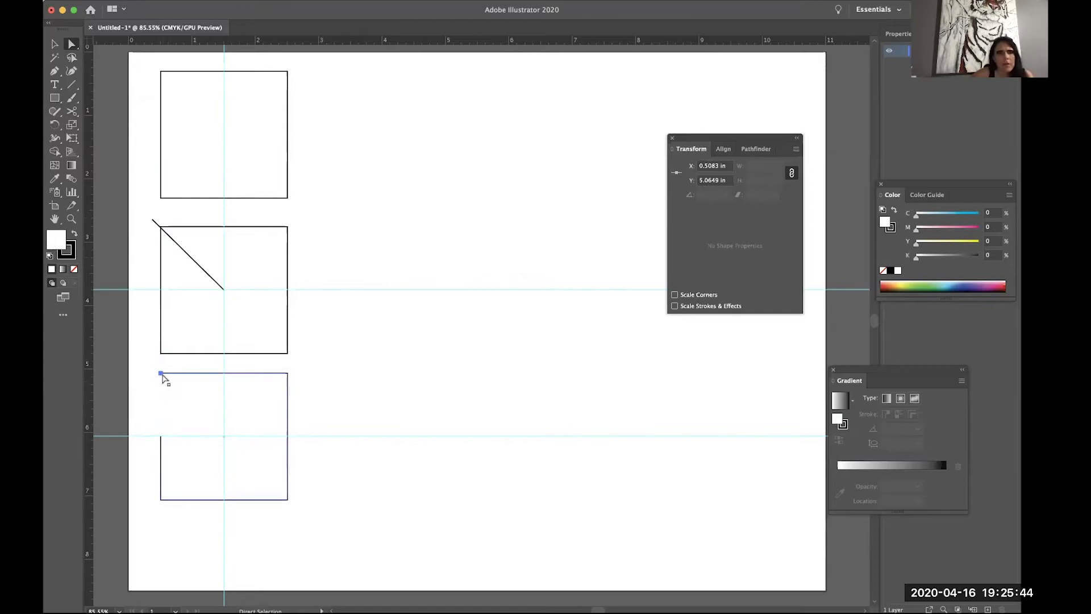
left_click(162, 375)
left_click(159, 272)
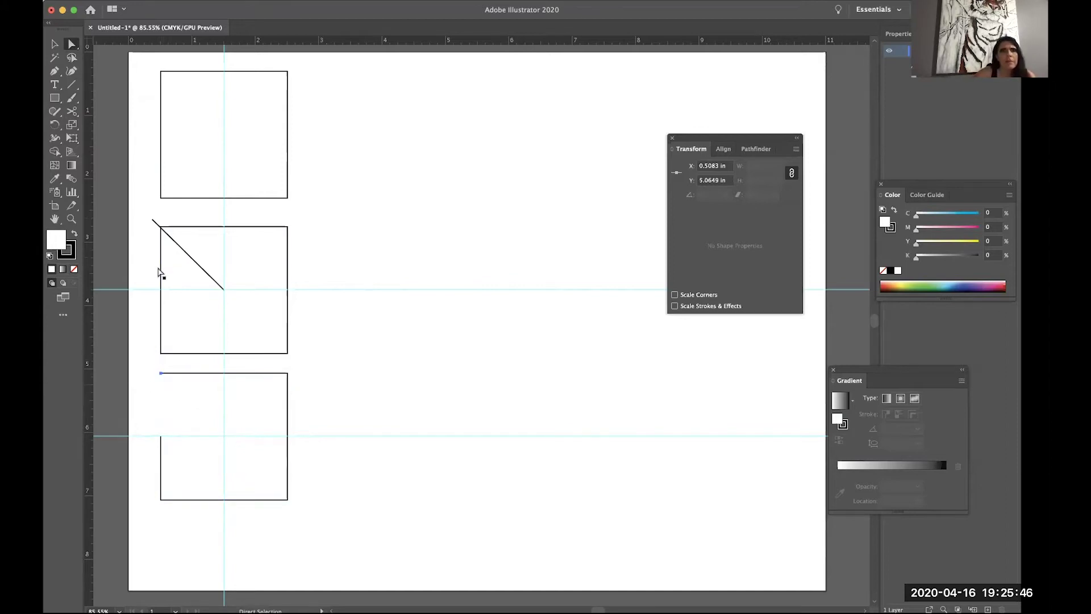
Step: Continue the third square's open path with the Pen tool from its upper-left corner to the centre and back to the left-edge midpoint
left_click(55, 71)
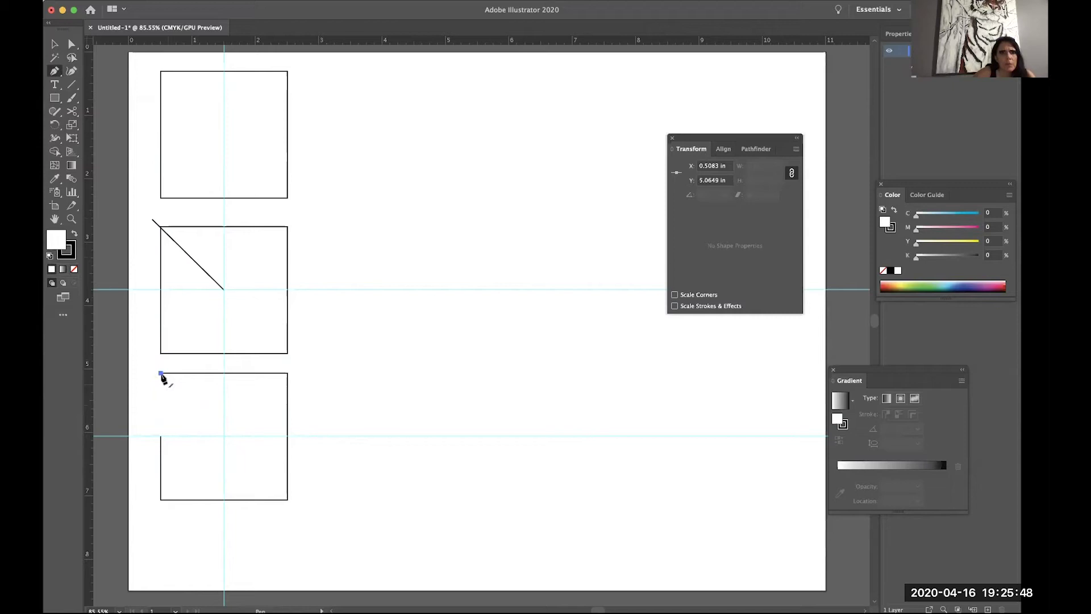
left_click(161, 374)
left_click(224, 436)
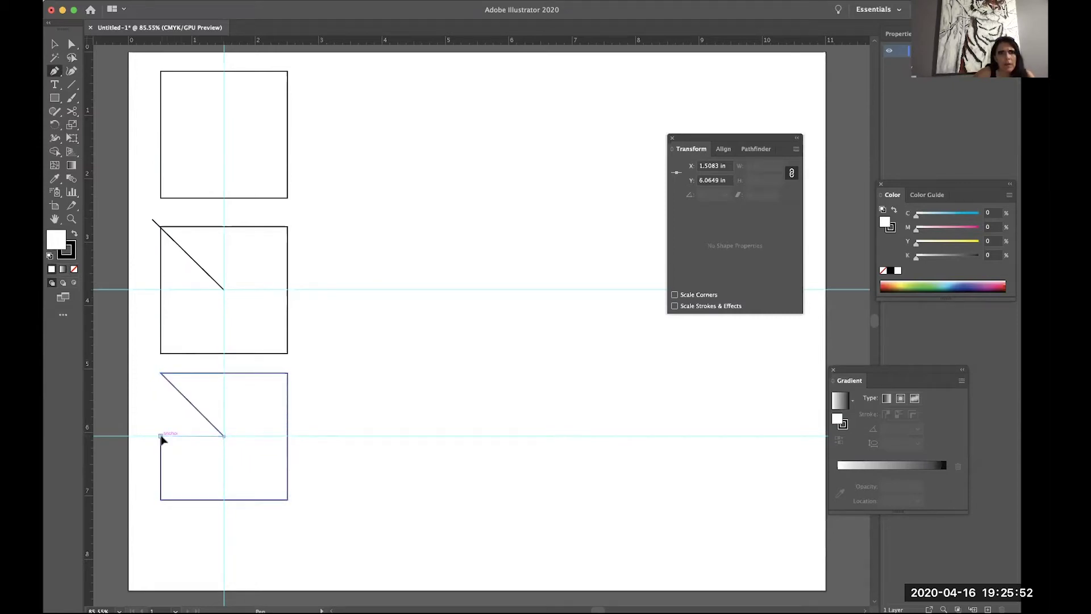
left_click(162, 436)
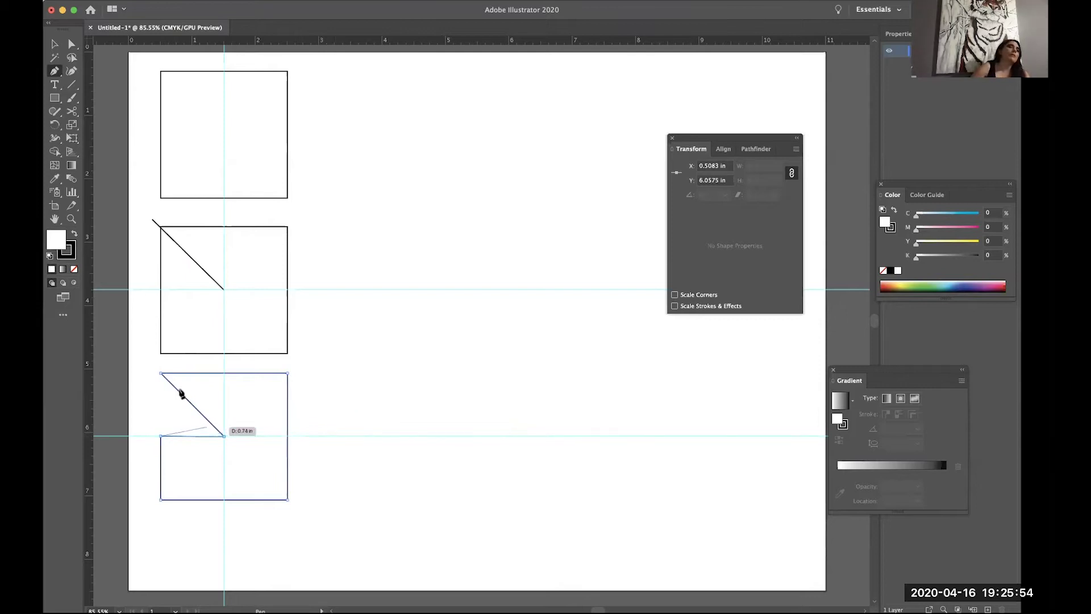
left_click(225, 437)
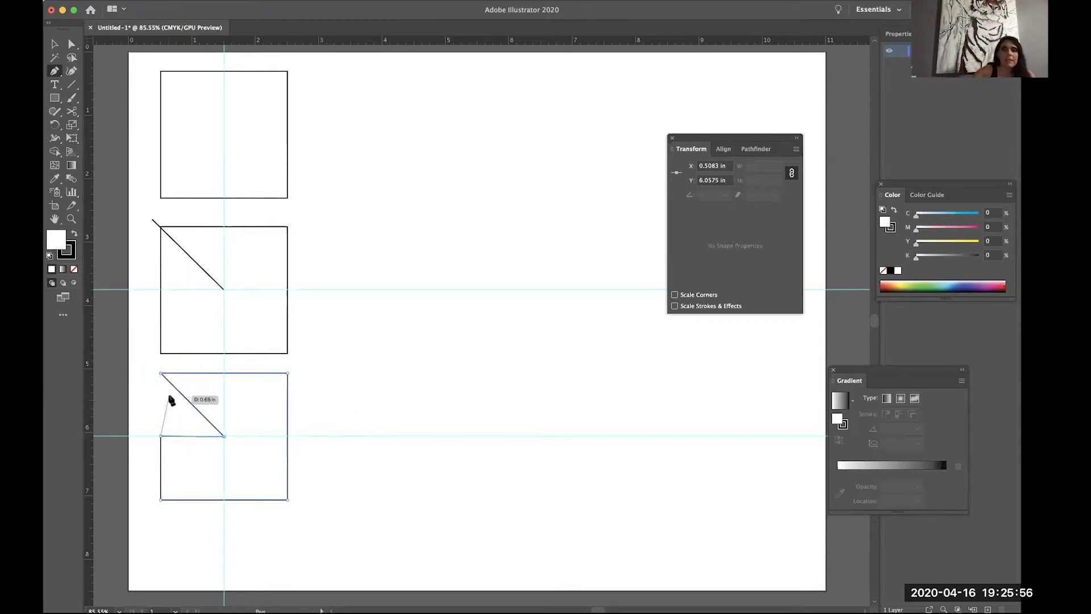
key("Escape")
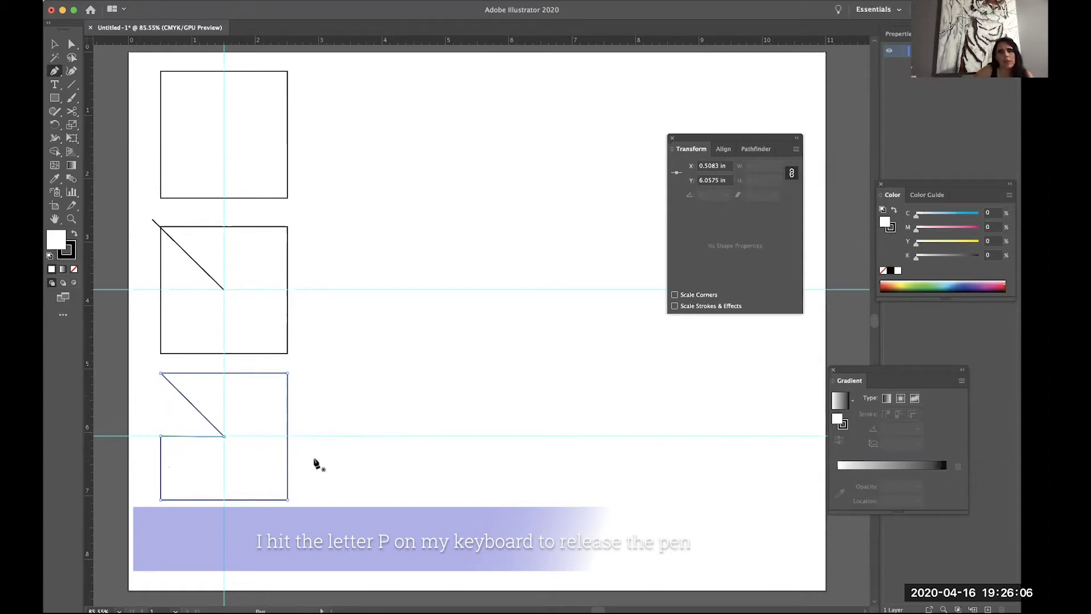
Step: Draw a closed 1 in triangle with the Pen tool to fill the notch in the third square
left_click(71, 43)
left_click_drag(57, 72, 83, 72)
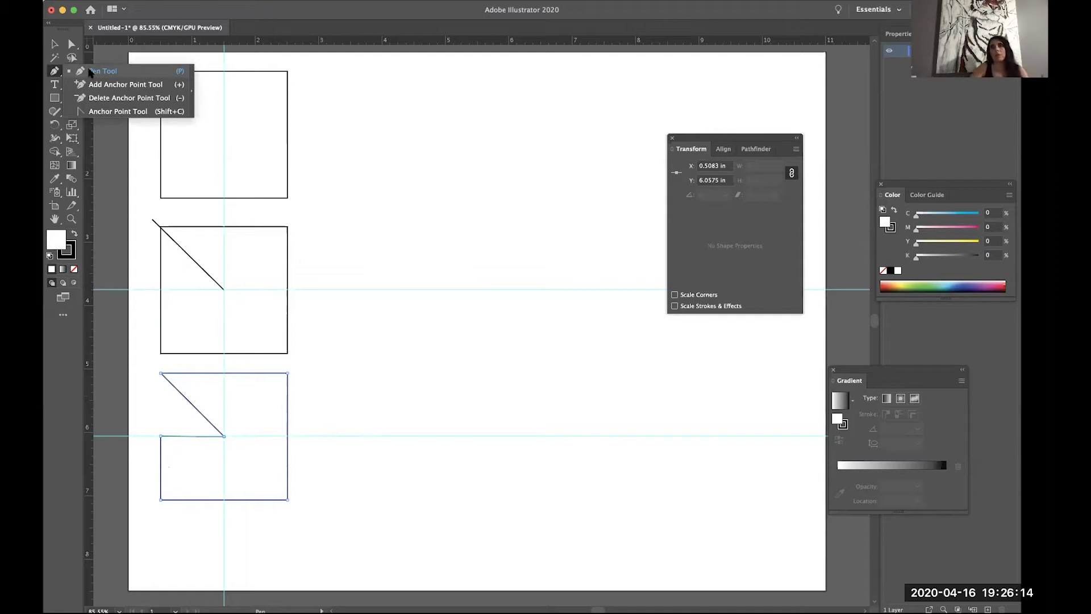
left_click(90, 71)
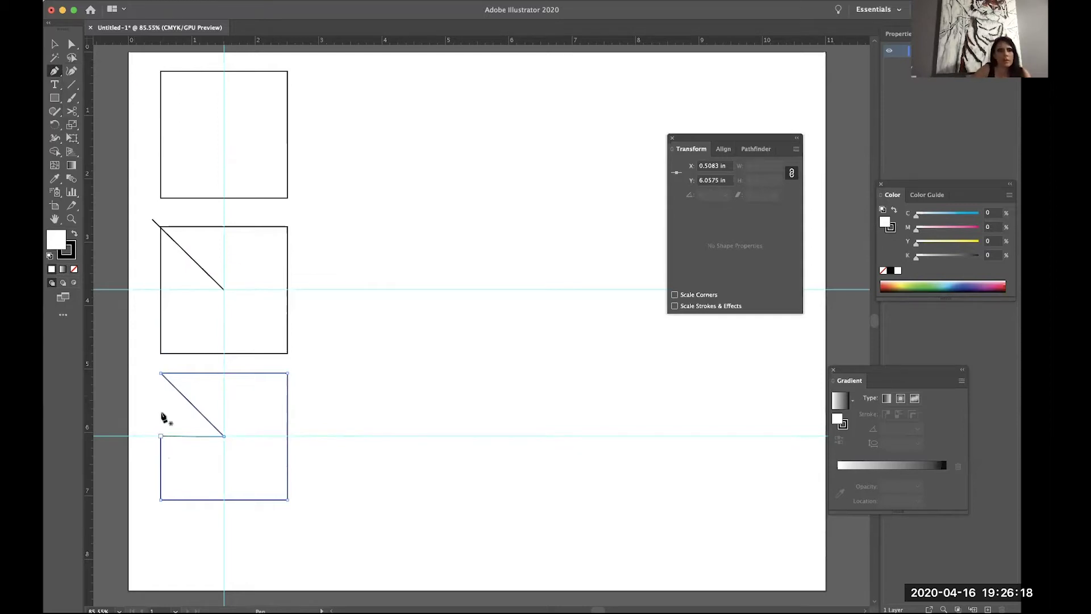
left_click(161, 375)
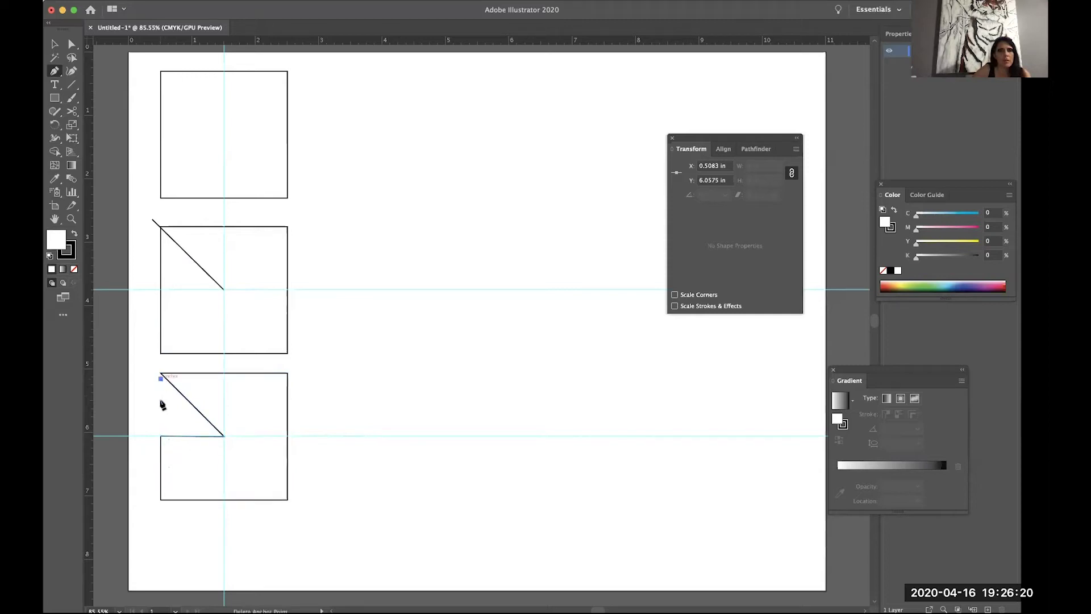
left_click(224, 436)
left_click(161, 374)
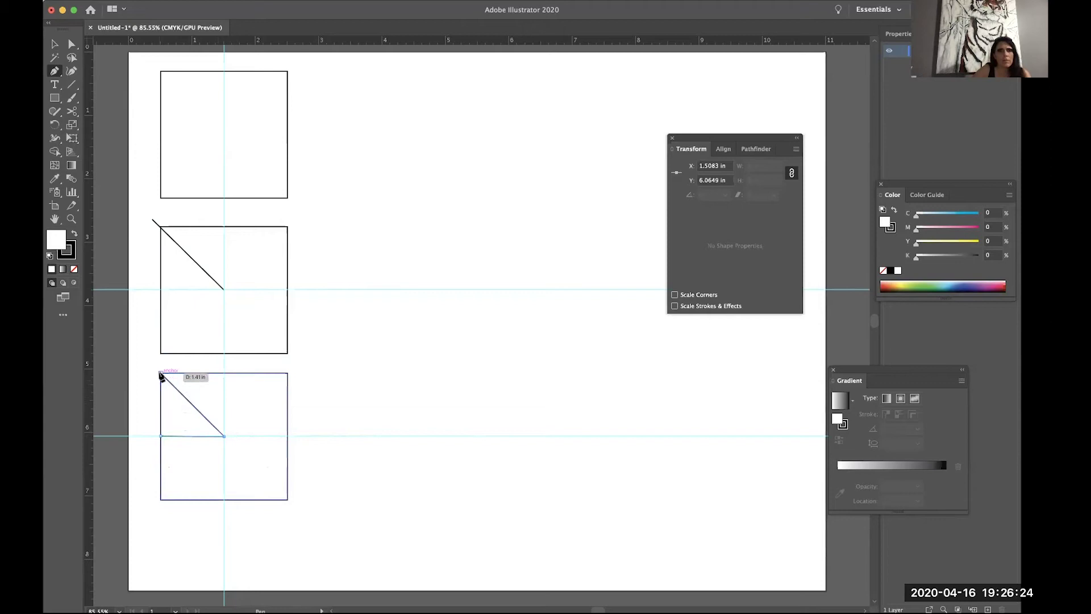
left_click(162, 380)
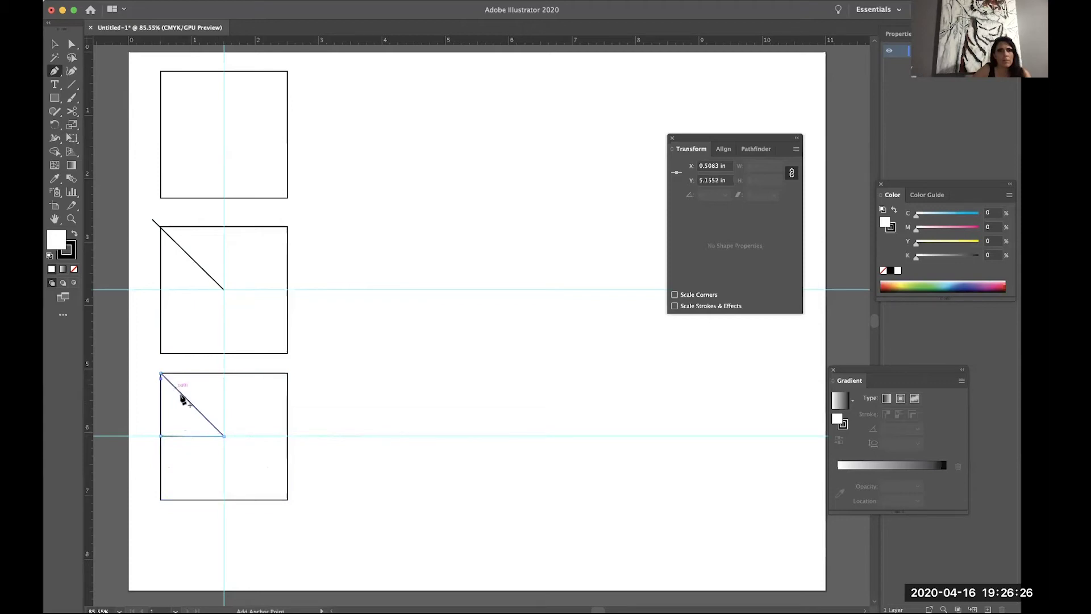
Step: Move the triangle out of the notch to the page's upper-right area, at about X 7.86 in and Y 0.94 in
left_click(54, 44)
left_click_drag(173, 407, 158, 413)
left_click_drag(268, 335, 614, 125)
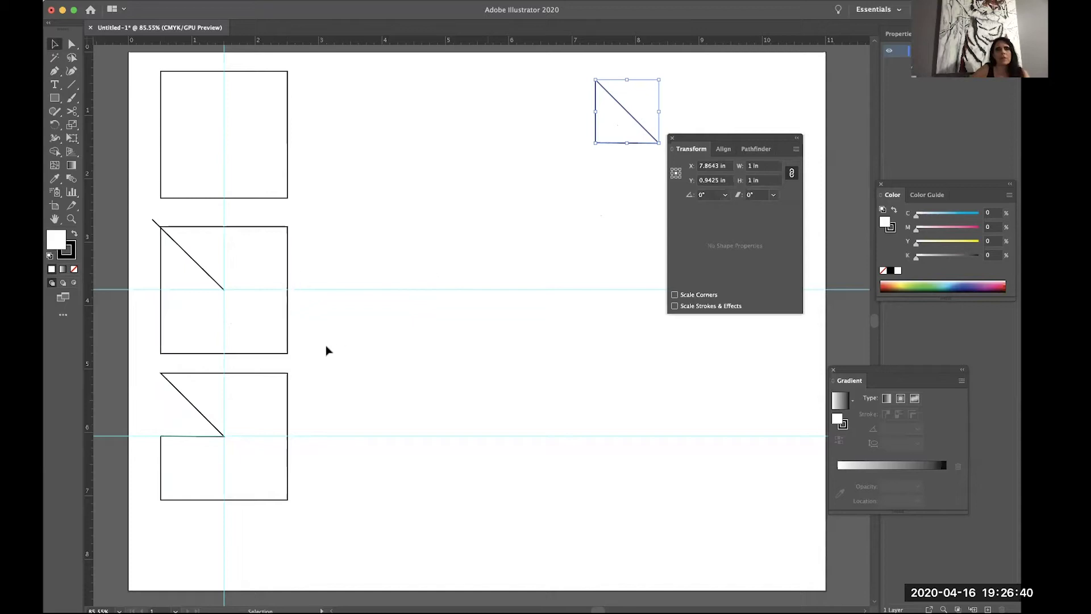
Step: Duplicate the notched square together with its centre guides to the right of the first square
left_click_drag(216, 427, 188, 441)
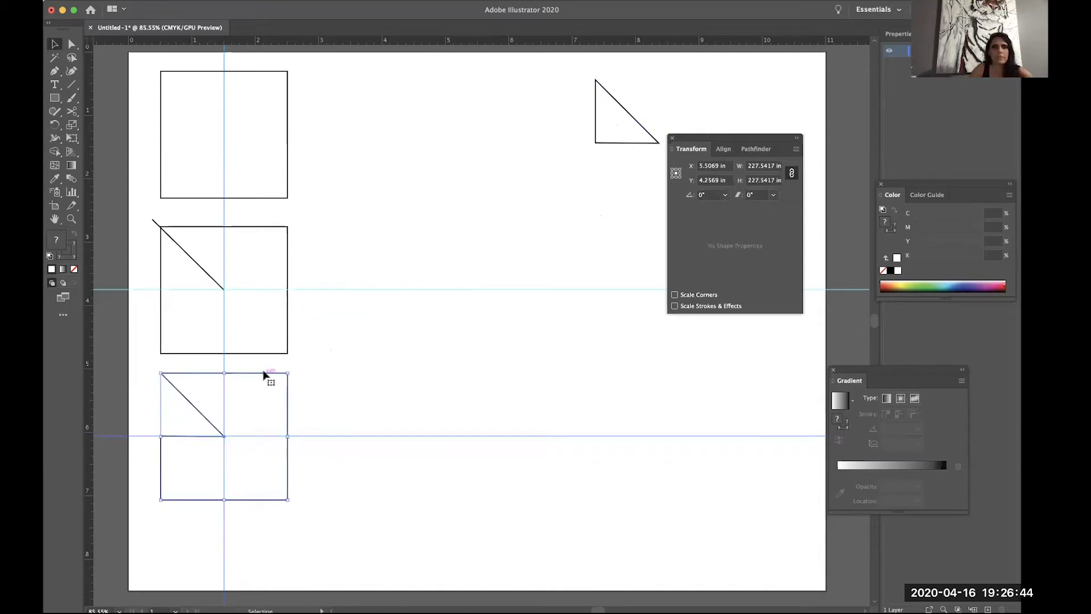
left_click_drag(263, 374, 417, 75)
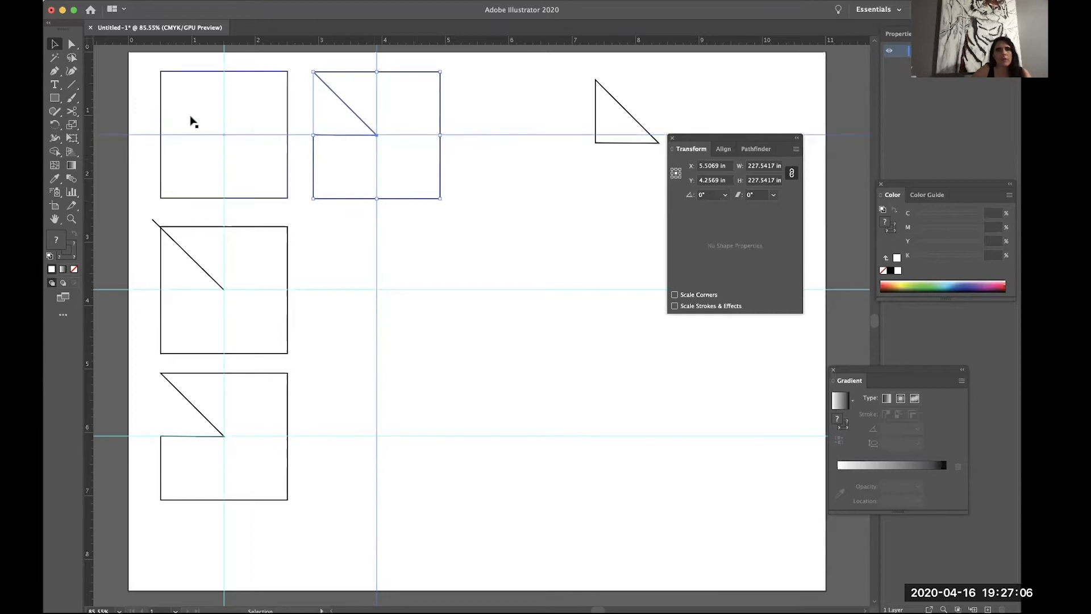
Step: Draw two diagonal lines about 1.42 in long from the copied square's left and right edge midpoints to its bottom-edge midpoint
left_click(72, 85)
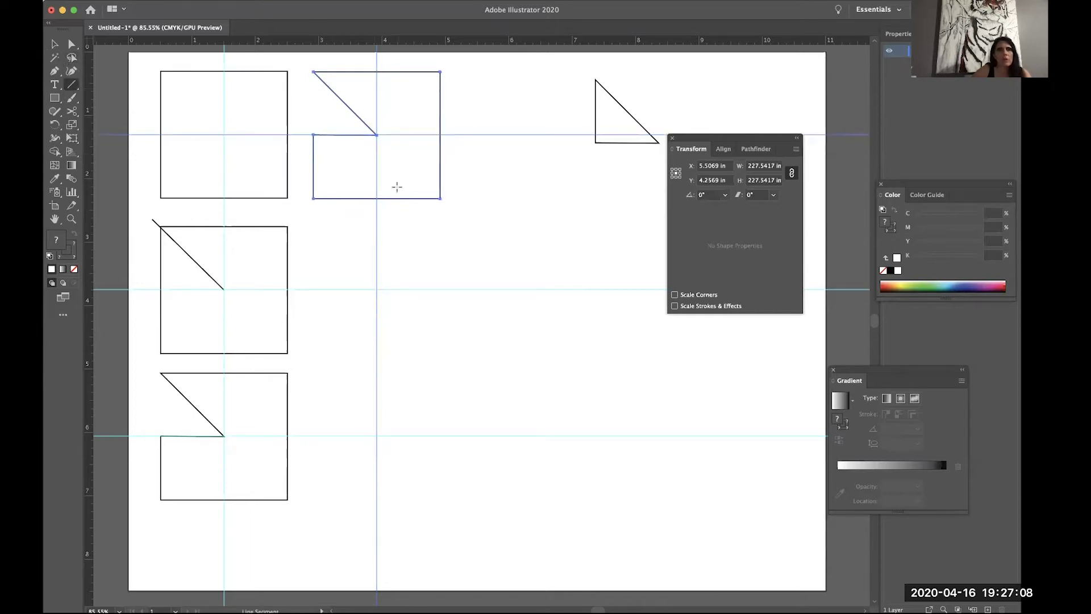
left_click(310, 132)
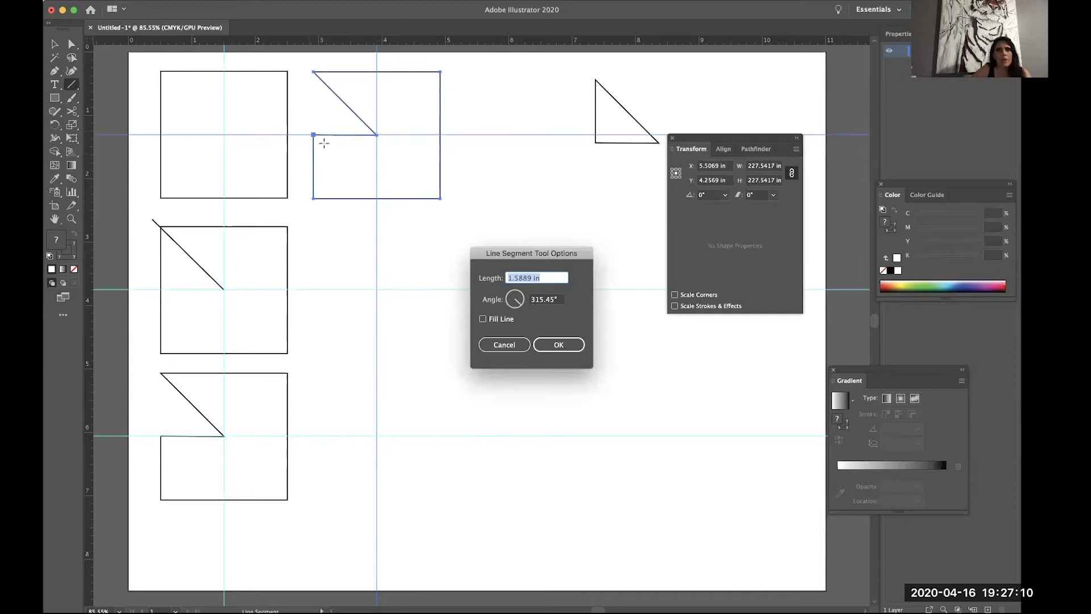
left_click(507, 340)
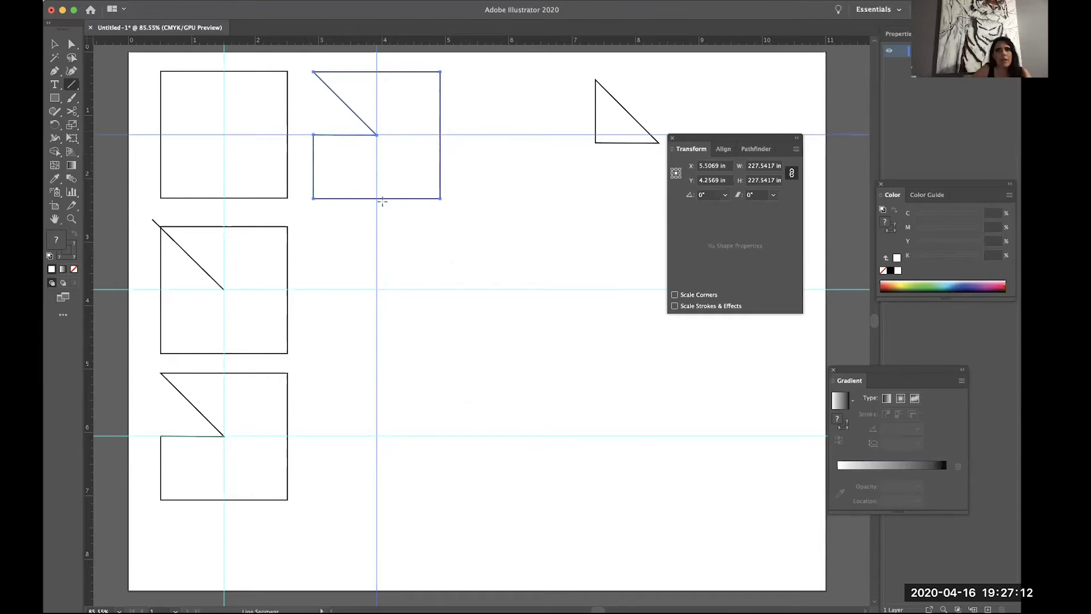
left_click_drag(314, 135, 378, 201)
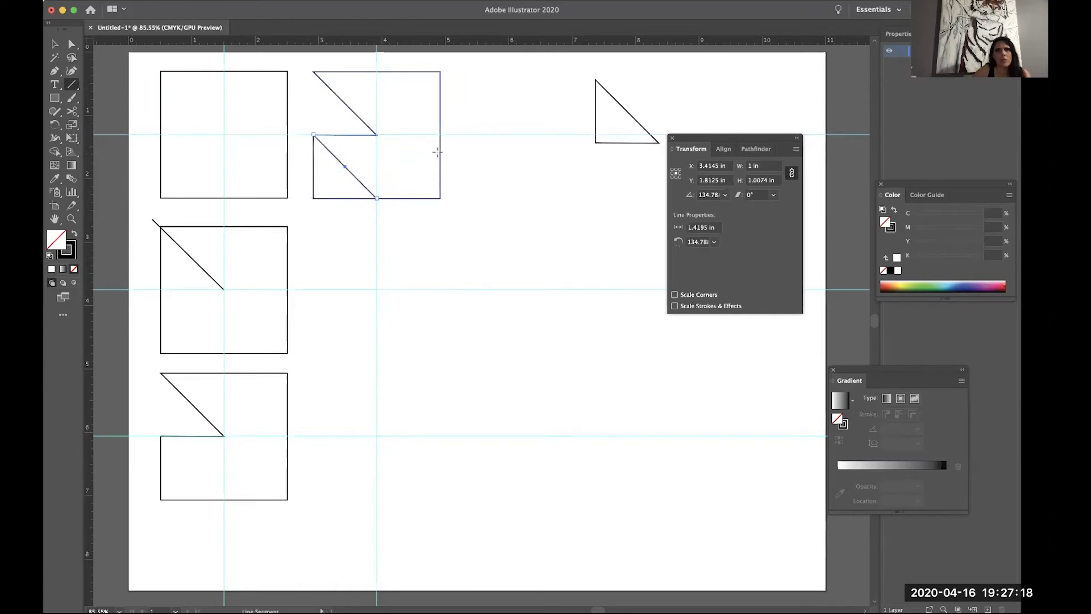
left_click_drag(440, 135, 377, 198)
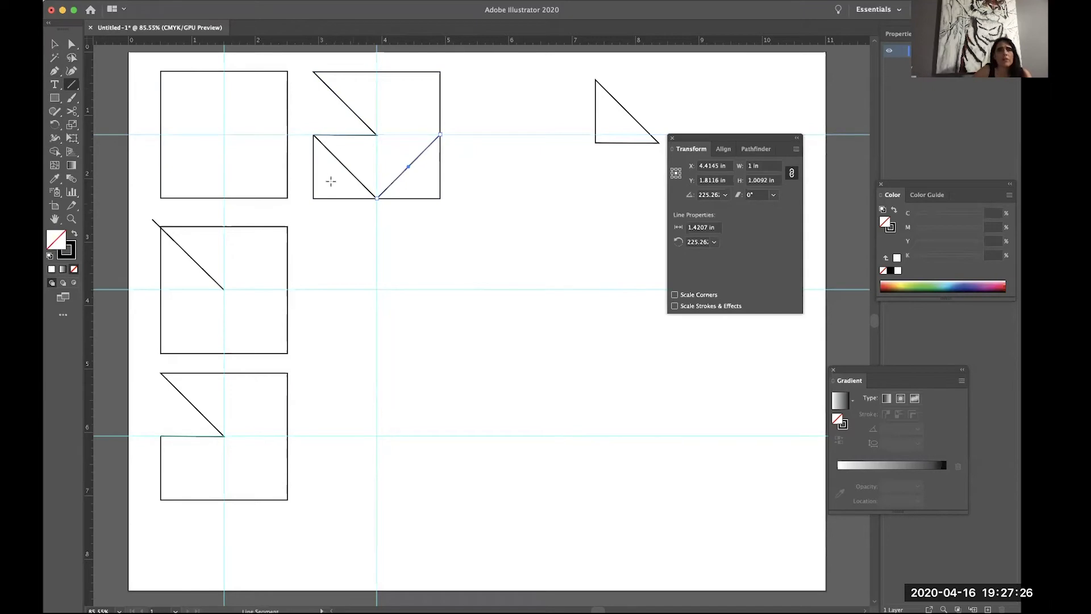
Step: Duplicate the notched square with its two diagonal lines and guides directly below, beside the second square
key("v")
left_click(309, 67)
left_click_drag(460, 243, 413, 277)
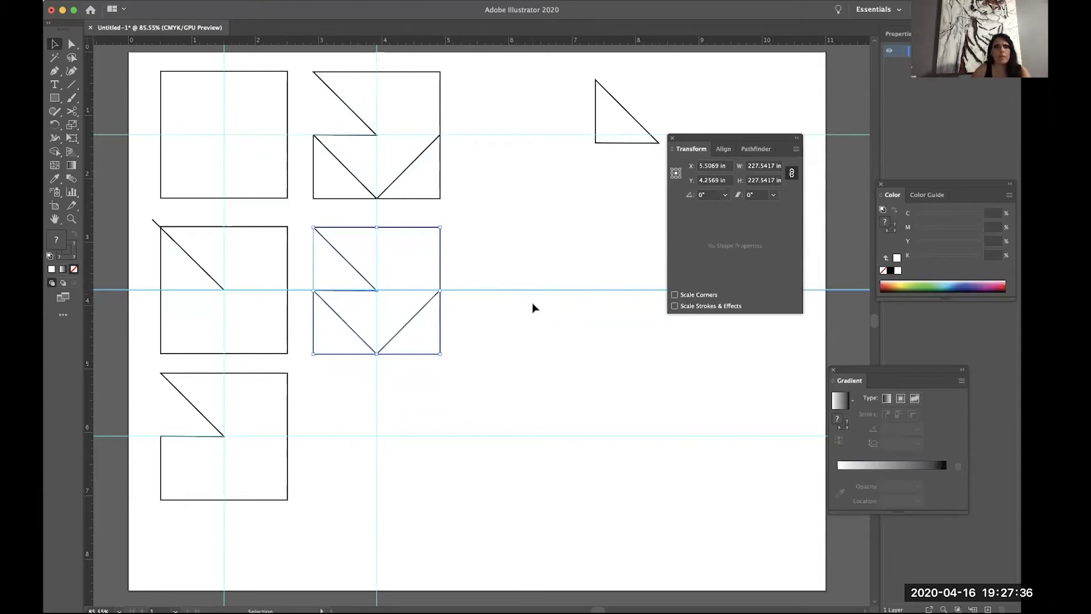
left_click(473, 291)
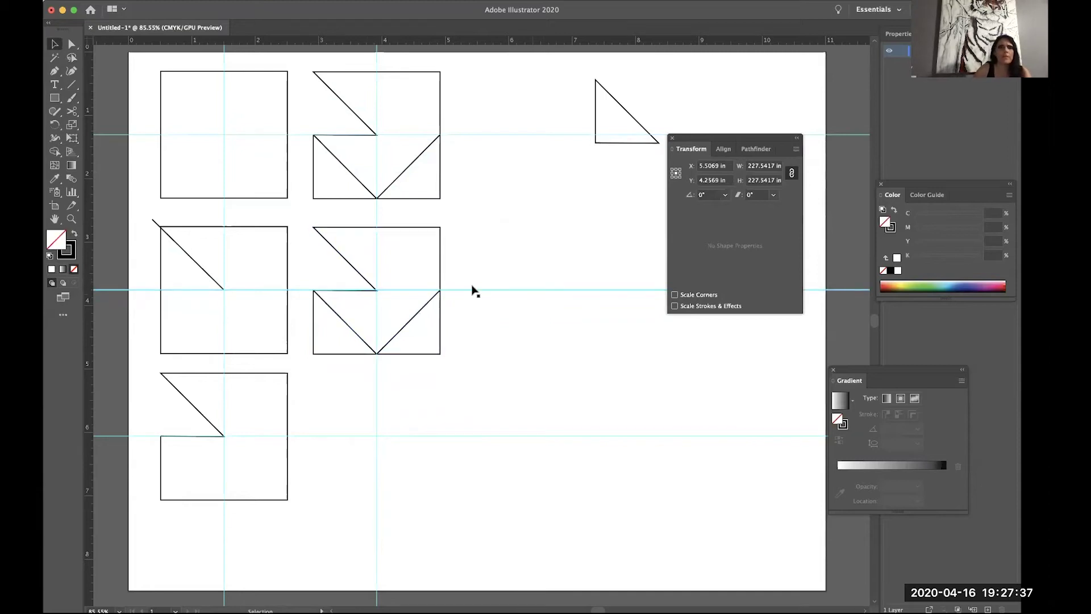
Step: Delete both lower diagonal lines from the new copy in the second row
left_click(419, 319)
key("Delete")
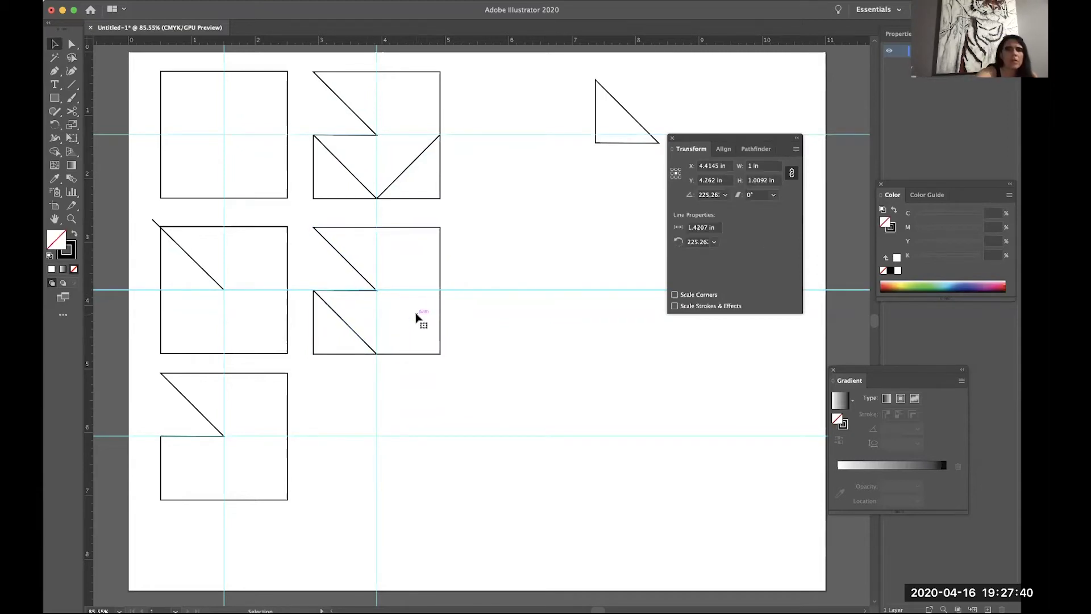
left_click(348, 326)
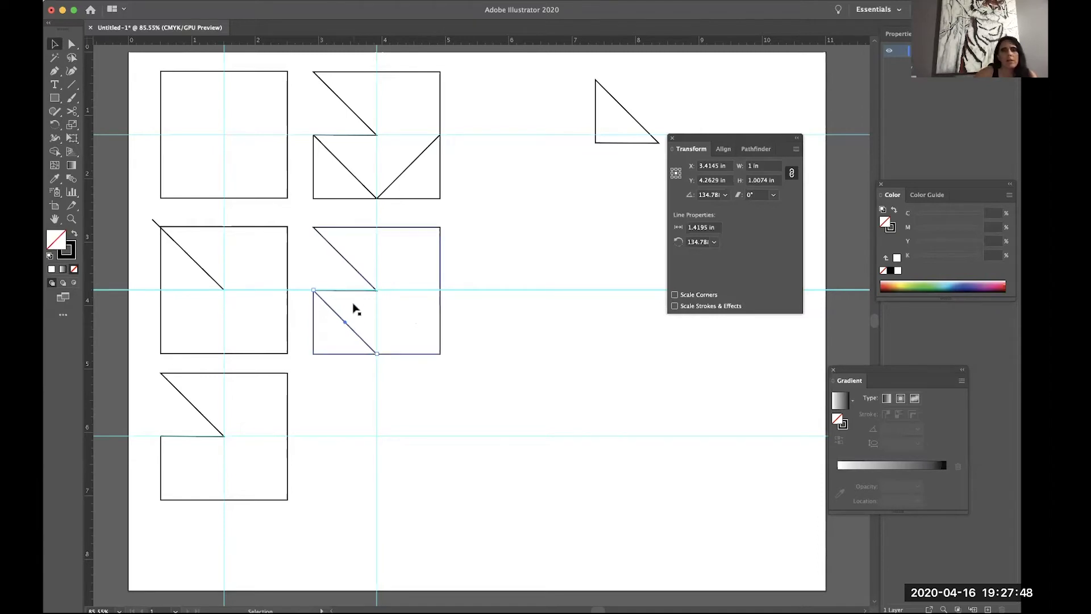
key("Delete")
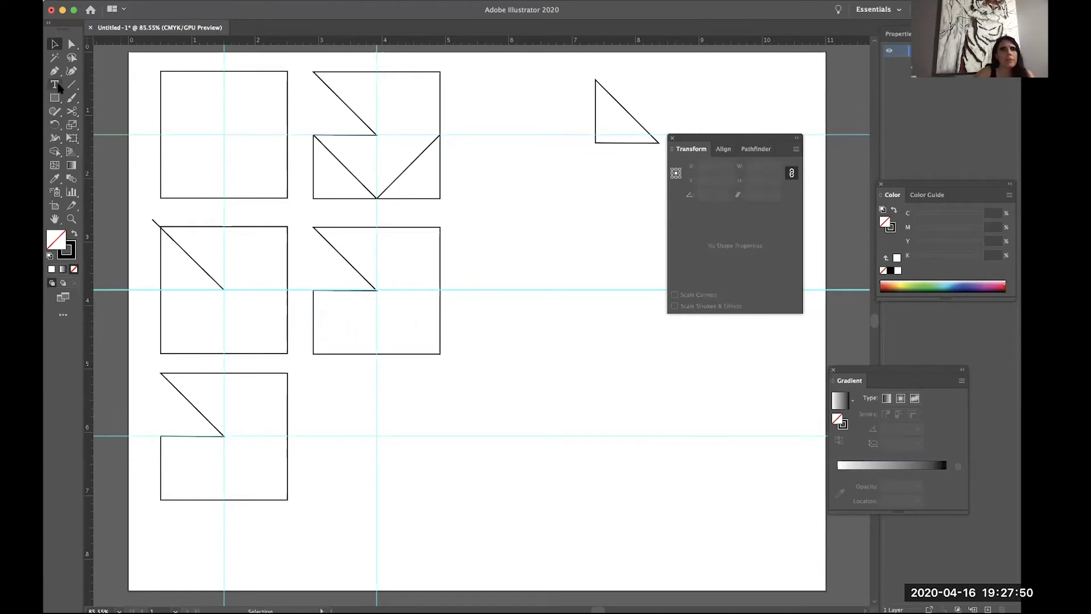
Step: Try to cut the second-row notched shape at its left, bottom and right edge midpoints with the Scissors tool
left_click(72, 111)
left_click(314, 290)
left_click(377, 353)
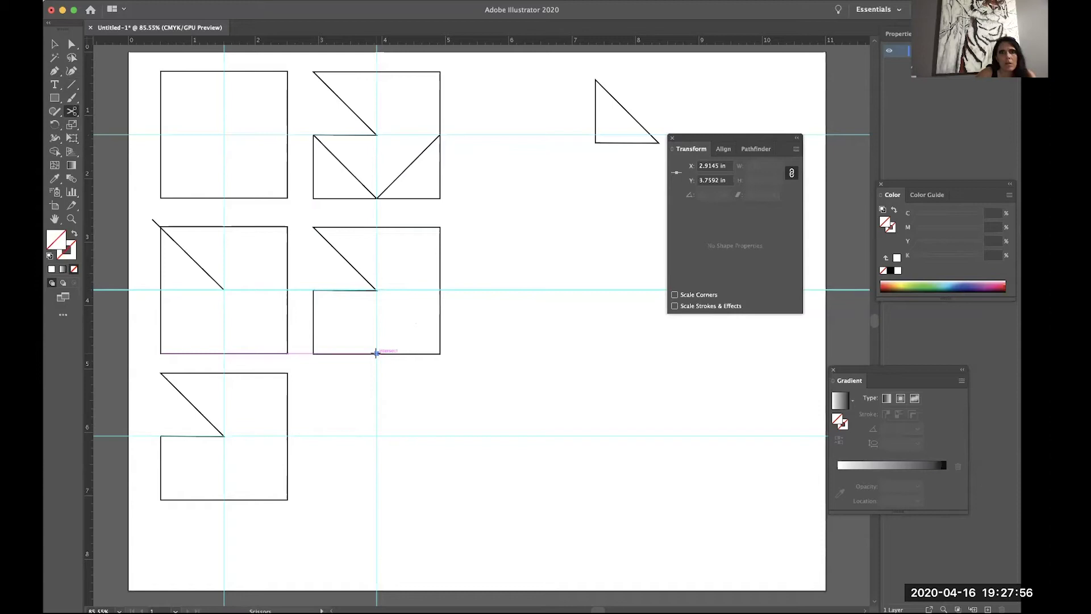
left_click(439, 290)
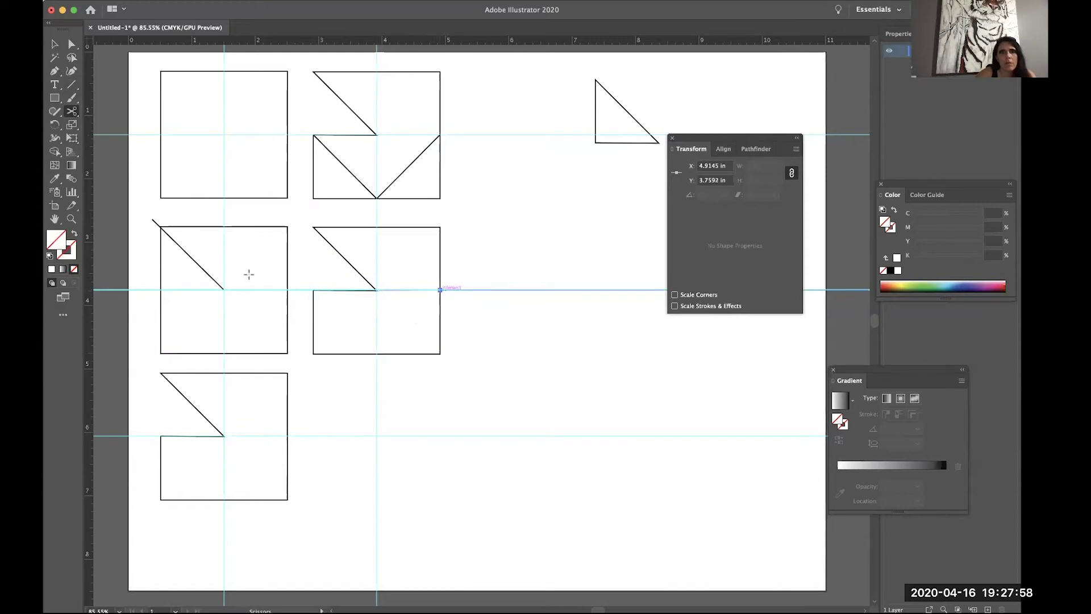
key("a")
left_click_drag(335, 357, 332, 389)
left_click(165, 4)
Step: Cut the second-row notched shape at its bottom-edge midpoint with the Scissors tool
left_click(72, 112)
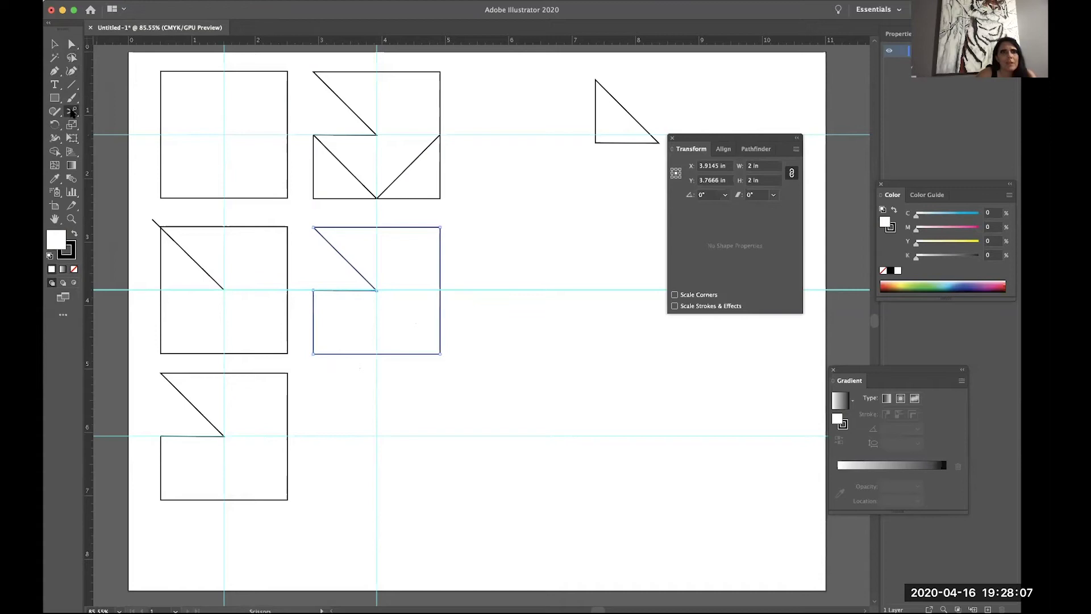
left_click(377, 354)
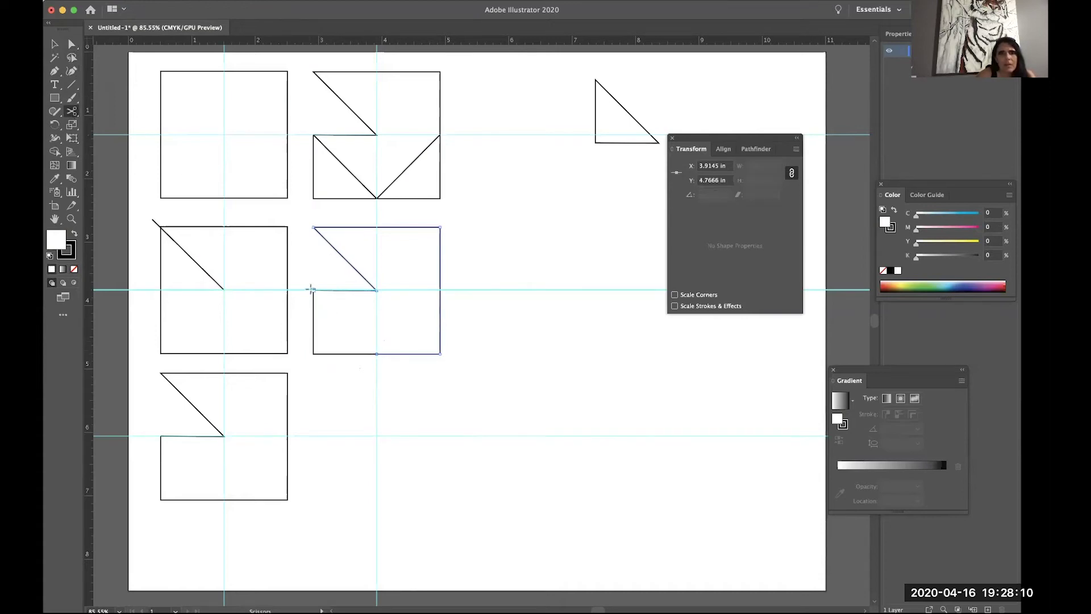
Step: Try to pull the cut lower-left corner piece downward with Direct Selection, then undo the move
key("a")
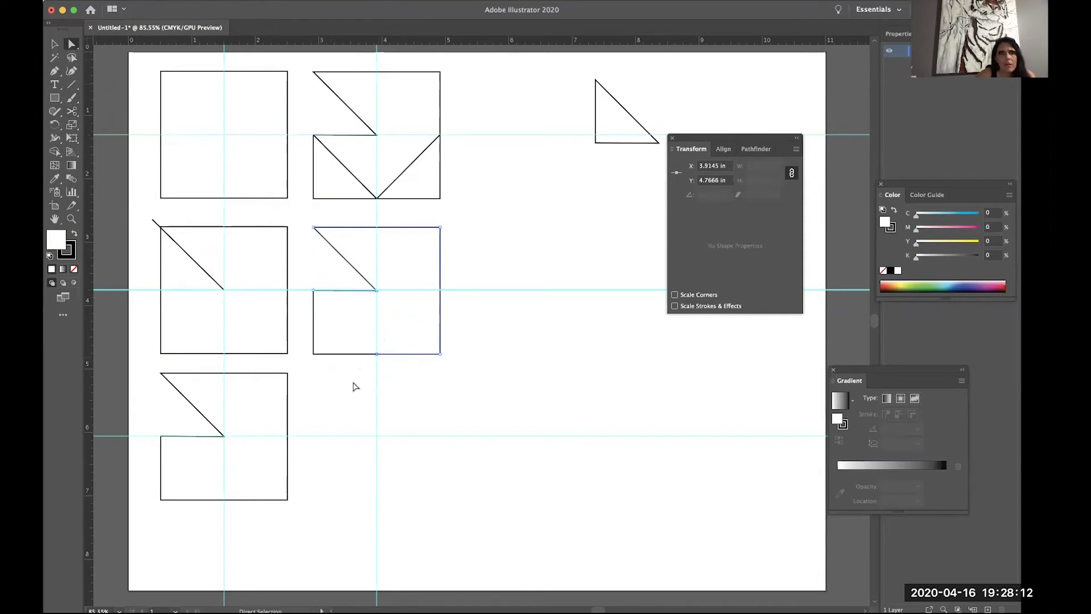
left_click(335, 355)
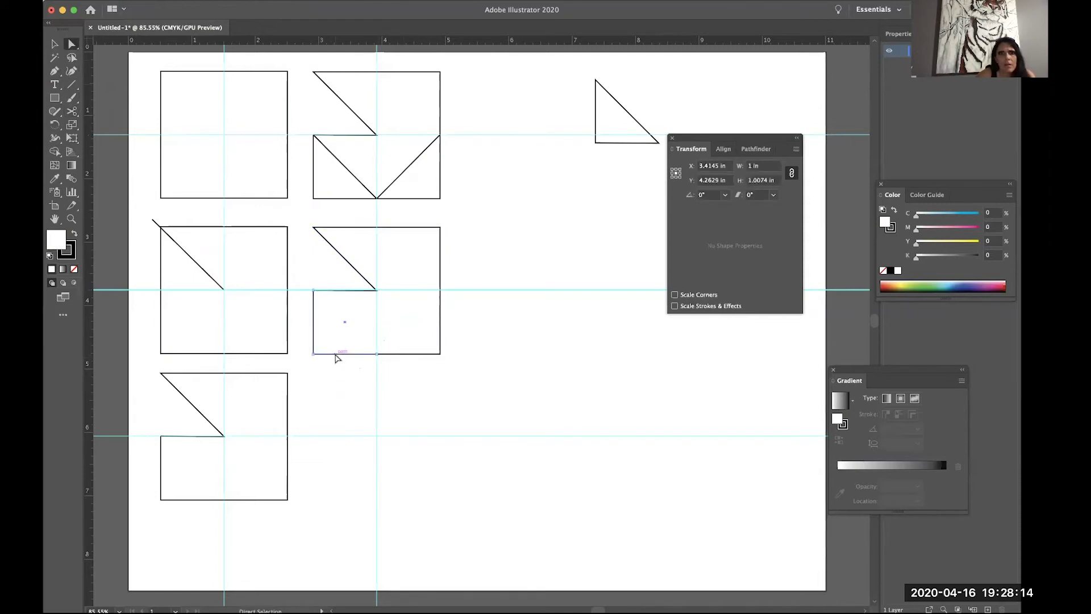
left_click_drag(336, 363, 336, 436)
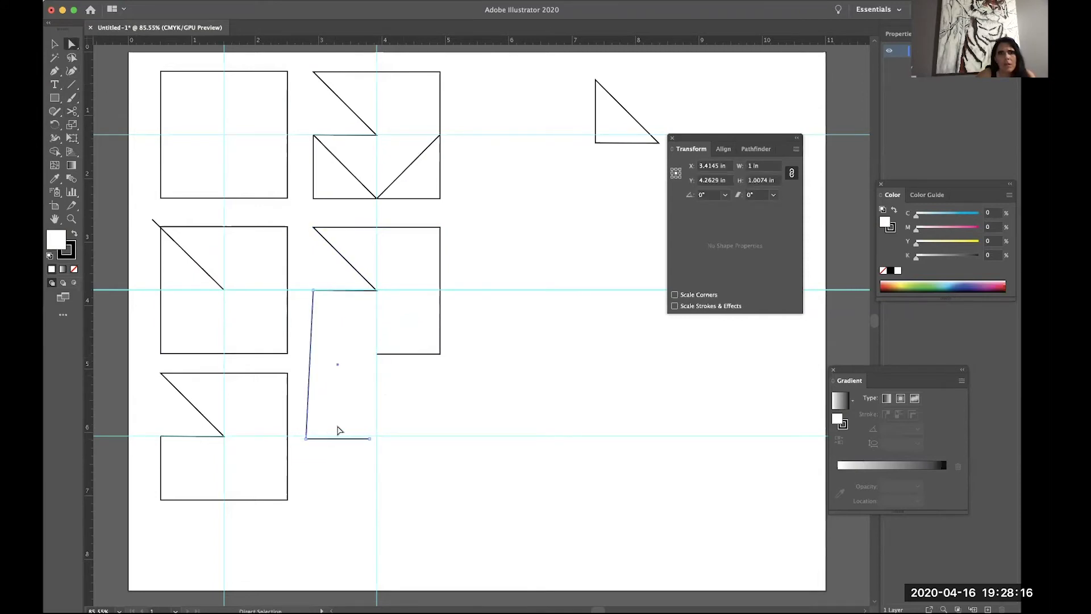
left_click(127, 1)
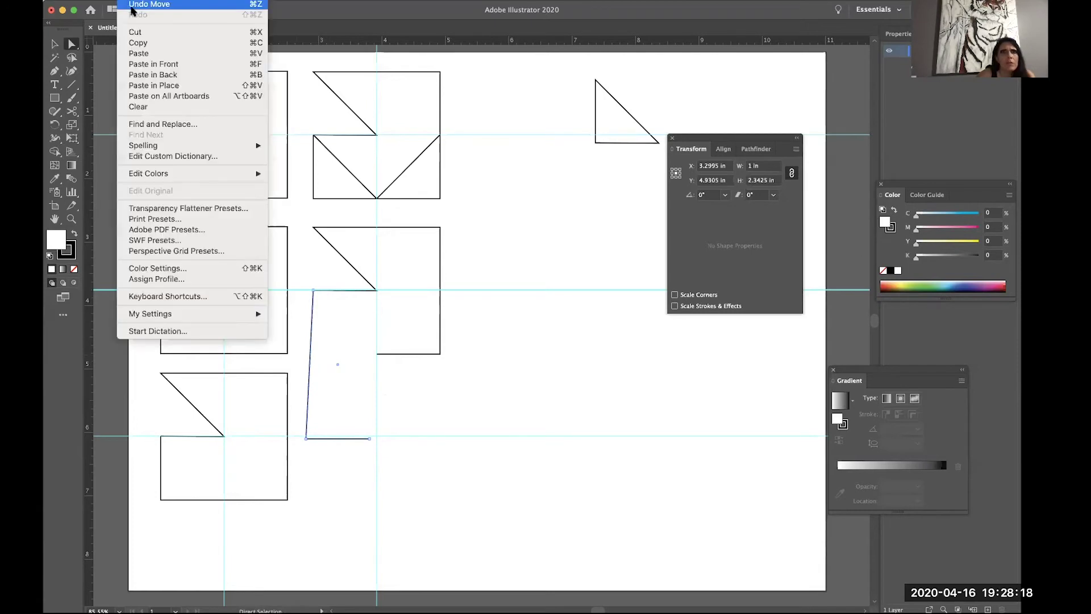
left_click(148, 5)
Step: Try to cut the second-row notched shape again at its left-edge midpoint with the Scissors tool
left_click(72, 110)
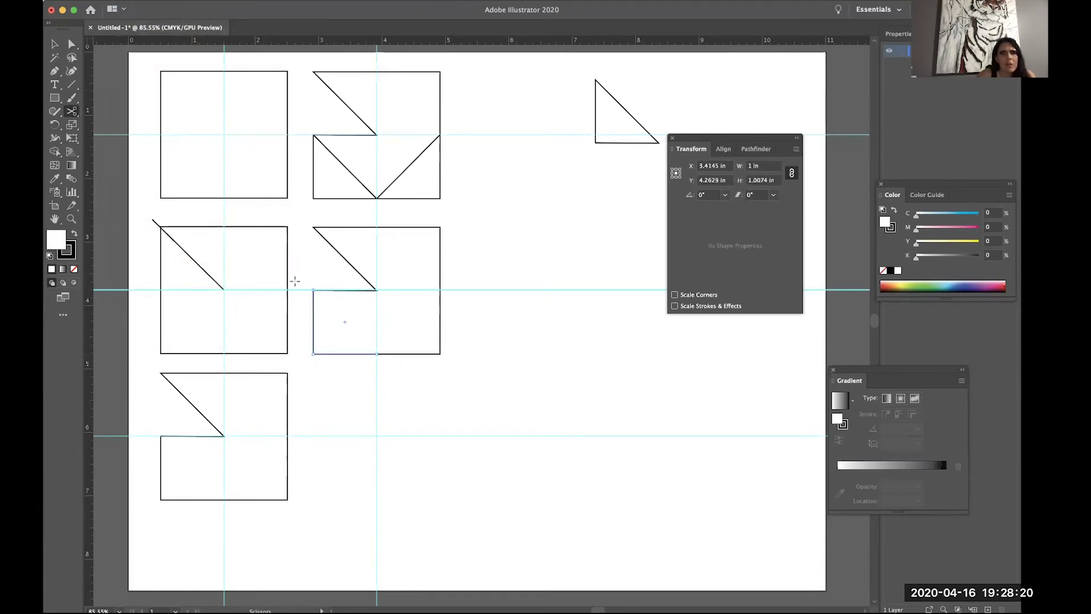
left_click(313, 289)
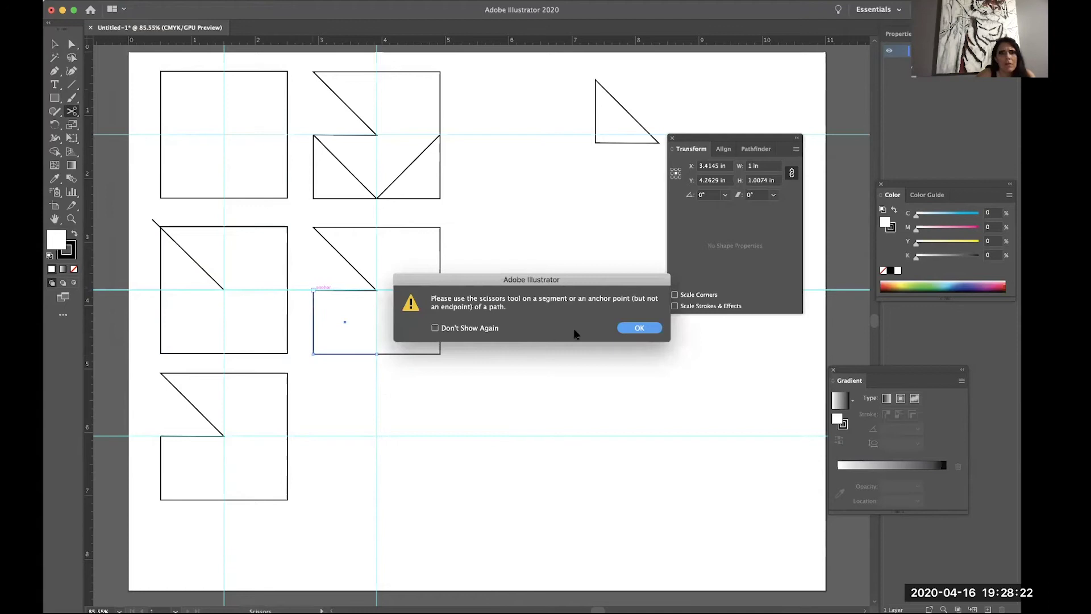
left_click(640, 327)
left_click(68, 221)
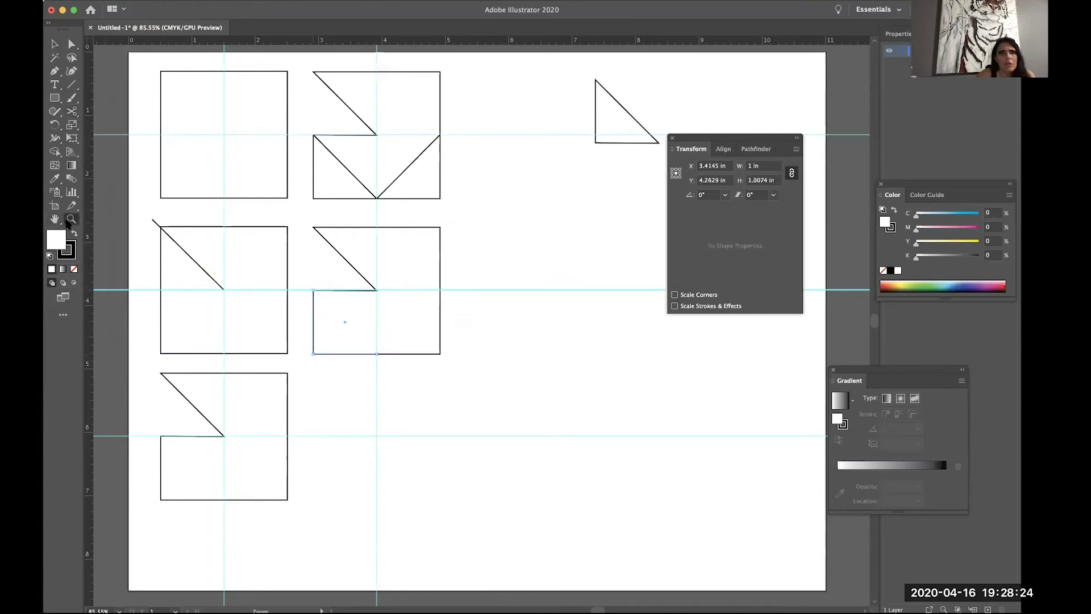
left_click(339, 303)
left_click_drag(475, 333, 563, 324)
left_click(72, 111)
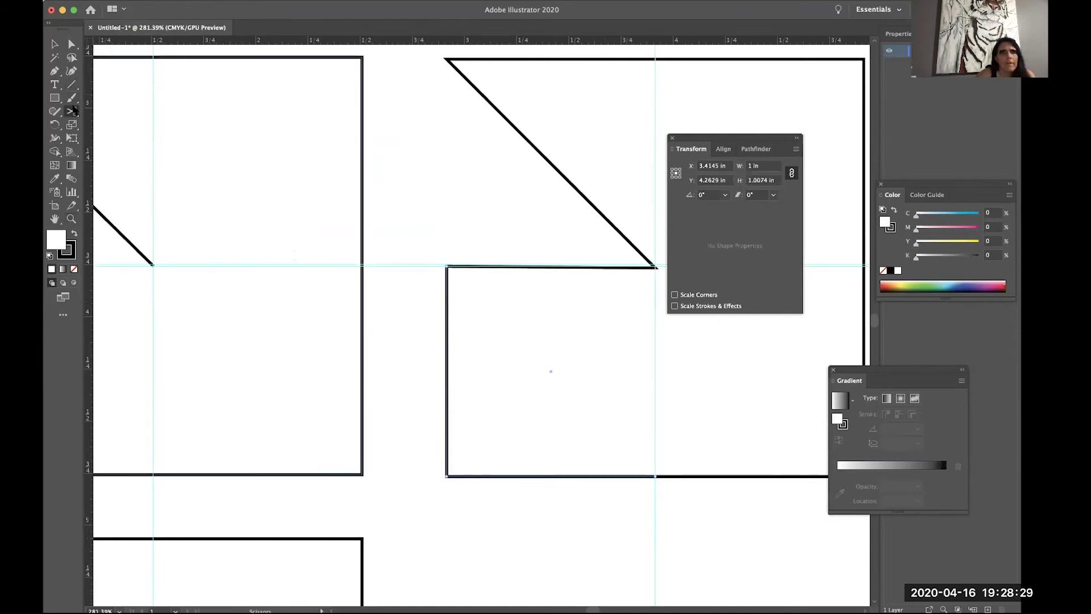
left_click(446, 266)
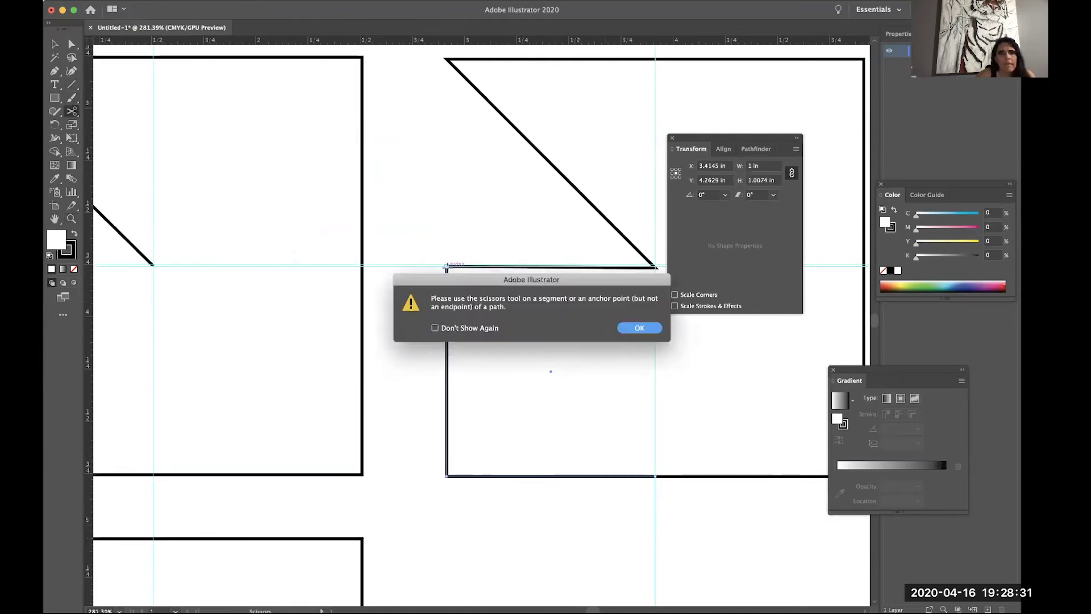
left_click(640, 328)
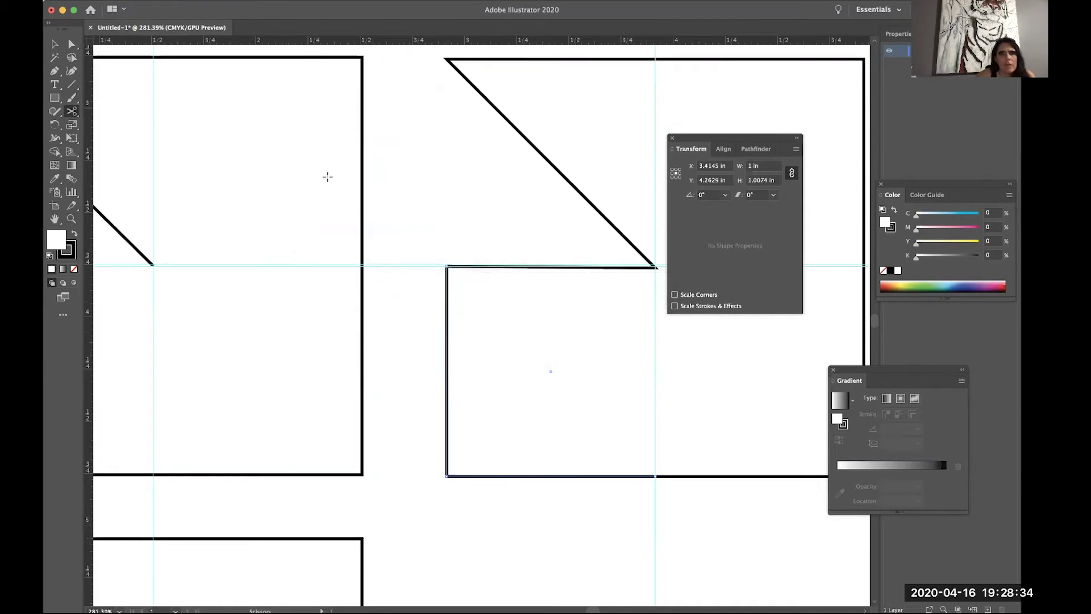
Step: Try to separate the lower-left piece by moving its upper endpoint and bottom segment with Direct Selection, undoing each move
left_click(72, 45)
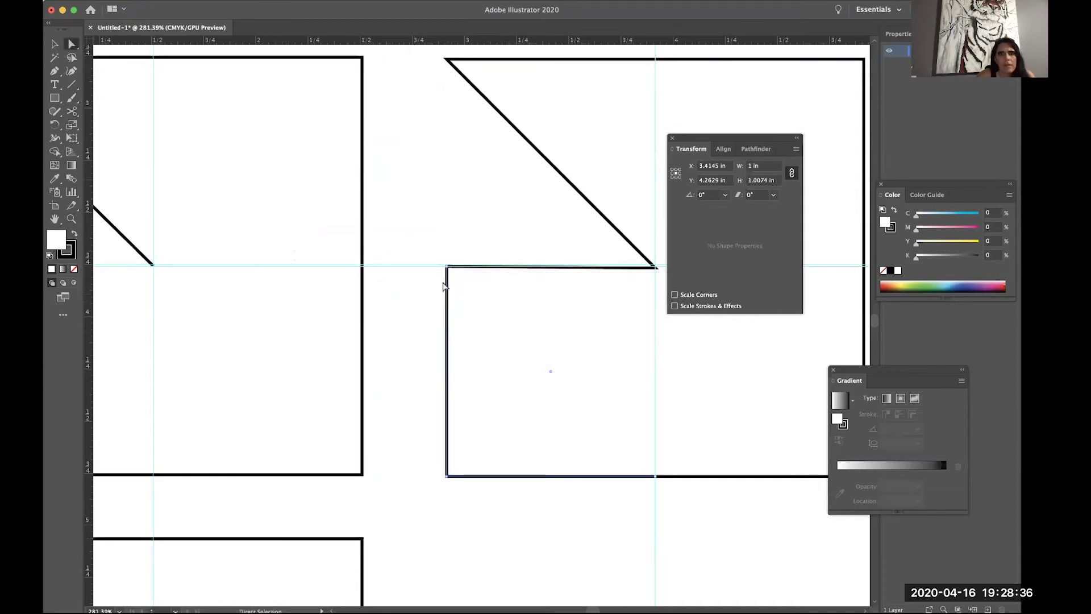
left_click(449, 274)
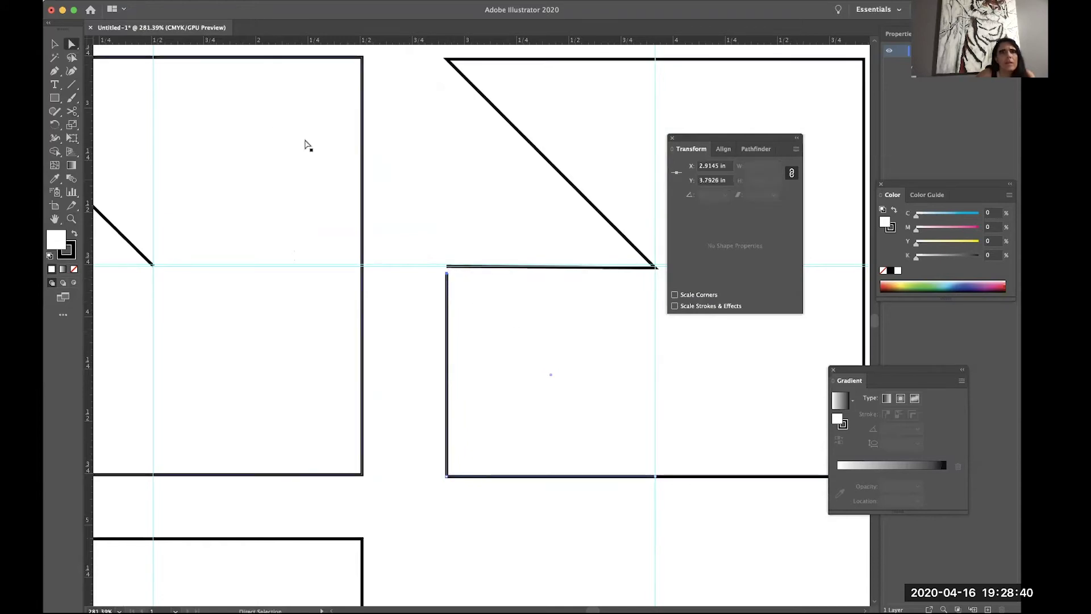
left_click(129, 0)
left_click(142, 6)
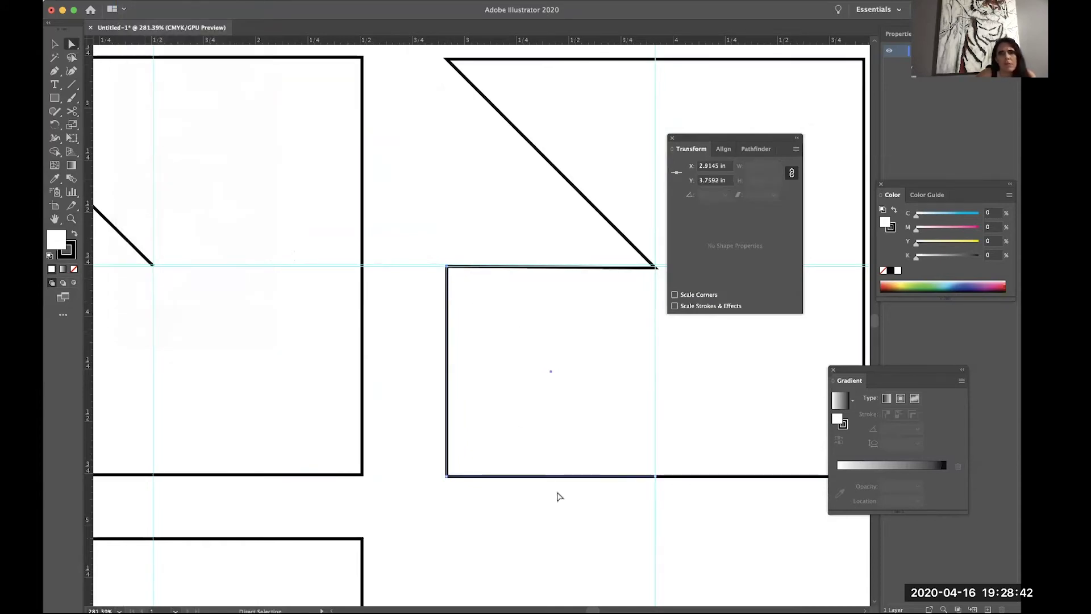
left_click(536, 476)
left_click_drag(535, 477, 528, 530)
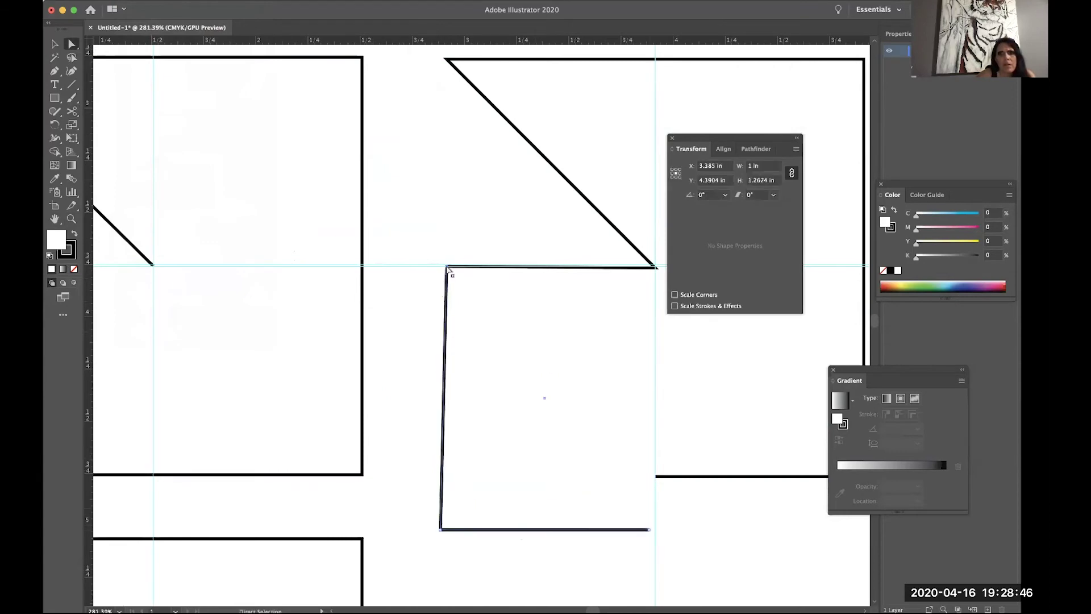
left_click_drag(447, 270, 446, 296)
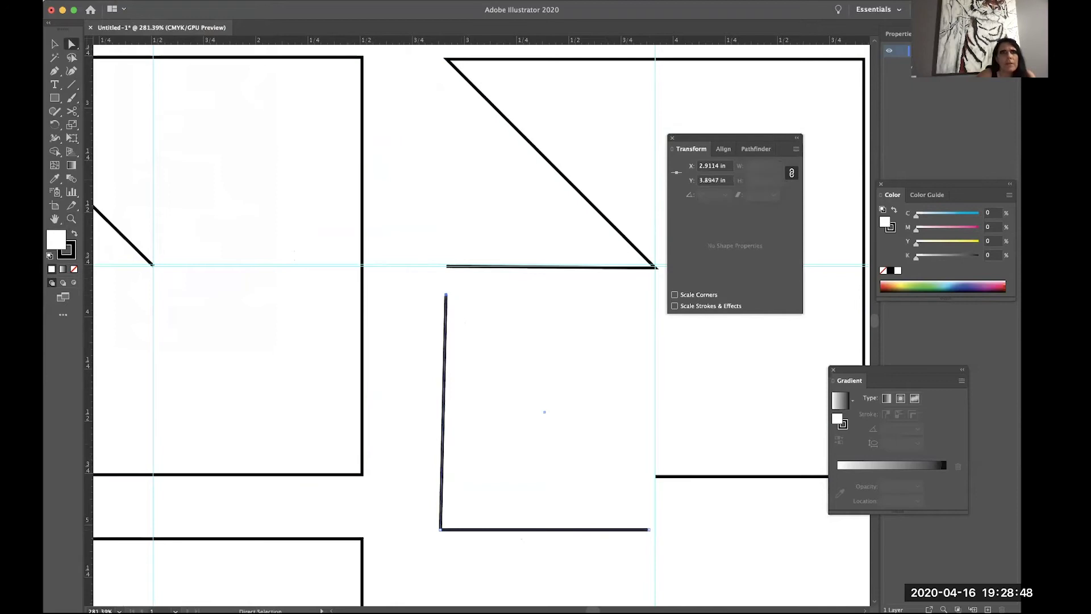
left_click(137, 1)
left_click(142, 5)
left_click(136, 1)
left_click(143, 5)
Step: Move the whole lower-left corner piece below the notched shape, centred at about X 3.32 in, Y 5.69 in
left_click(54, 44)
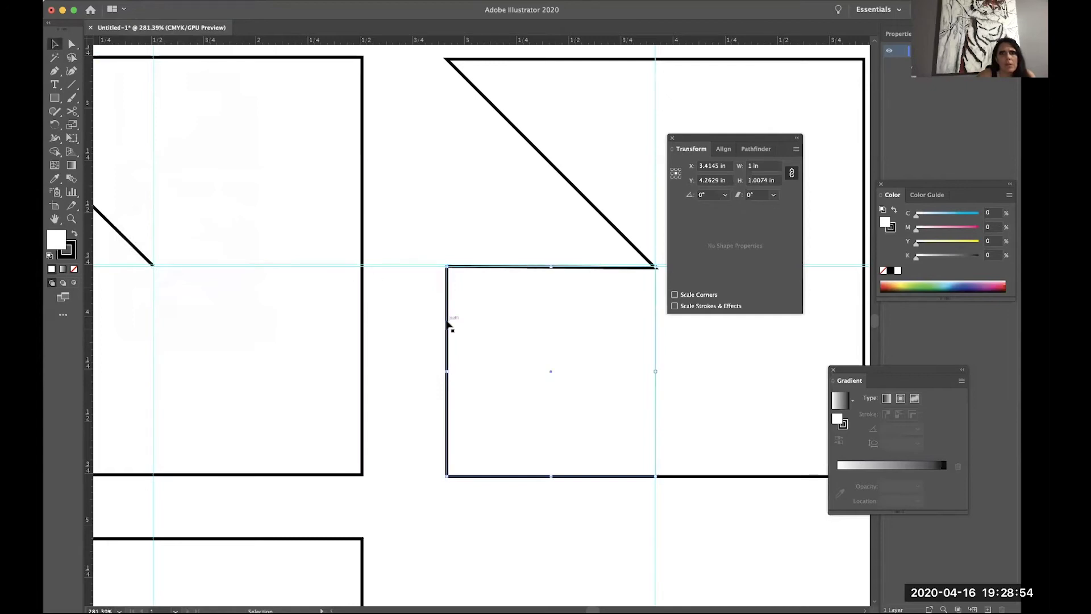
left_click_drag(447, 324, 450, 450)
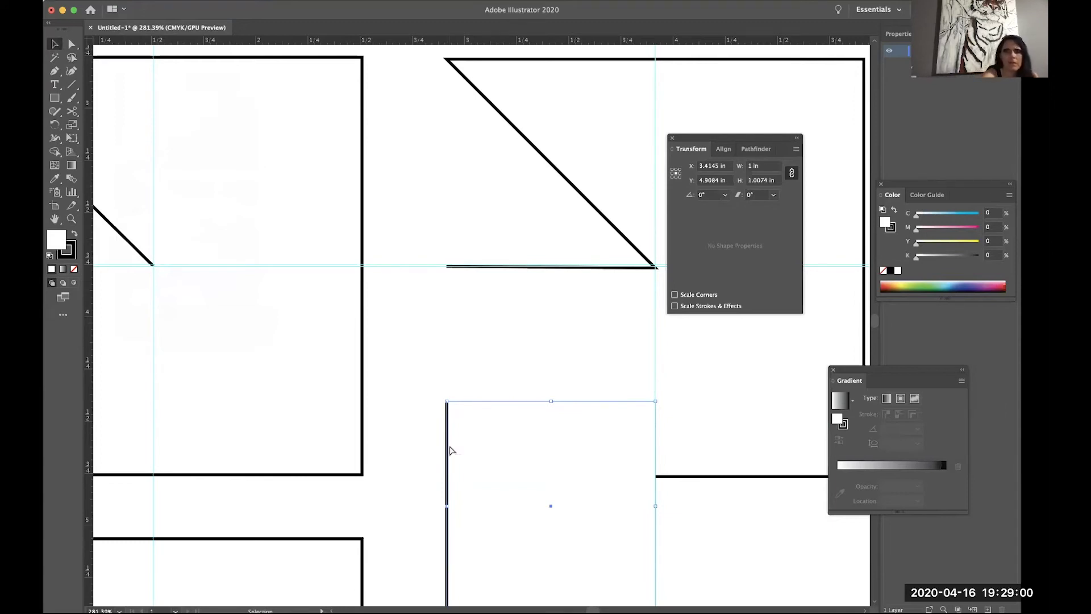
key("super+minus")
key("super+minus")
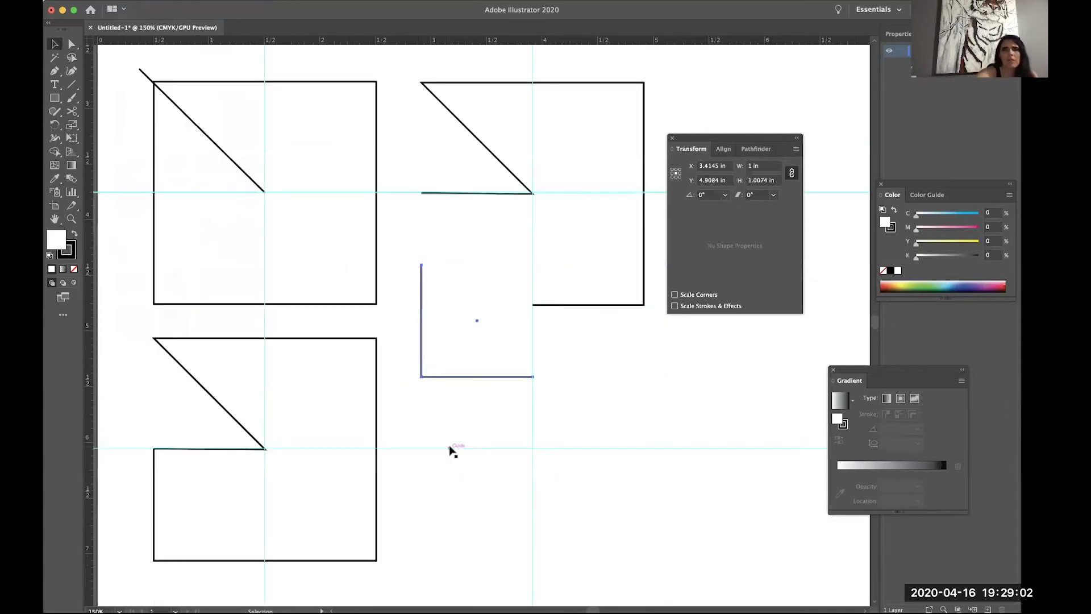
left_click_drag(441, 376, 430, 466)
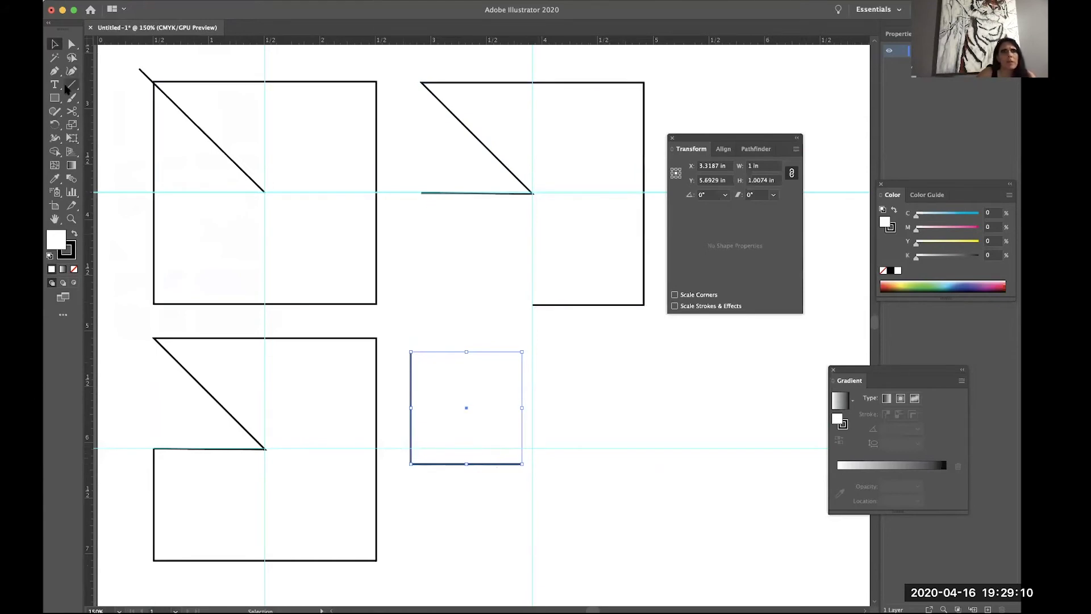
Step: Close the separated lower-left piece into a triangle by joining its open ends with a Pen tool diagonal
left_click(55, 70)
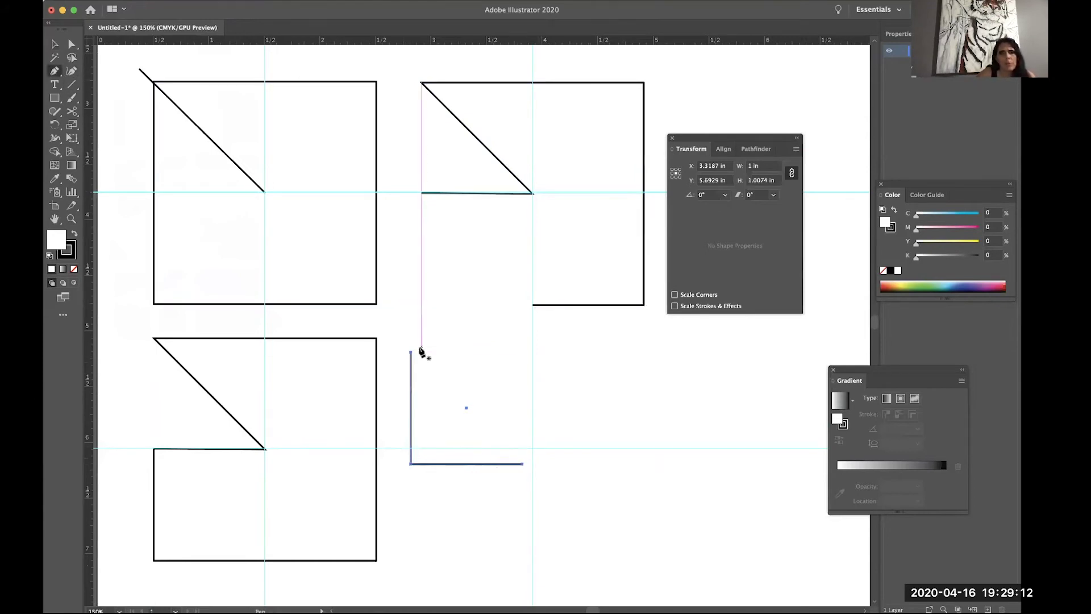
left_click(411, 353)
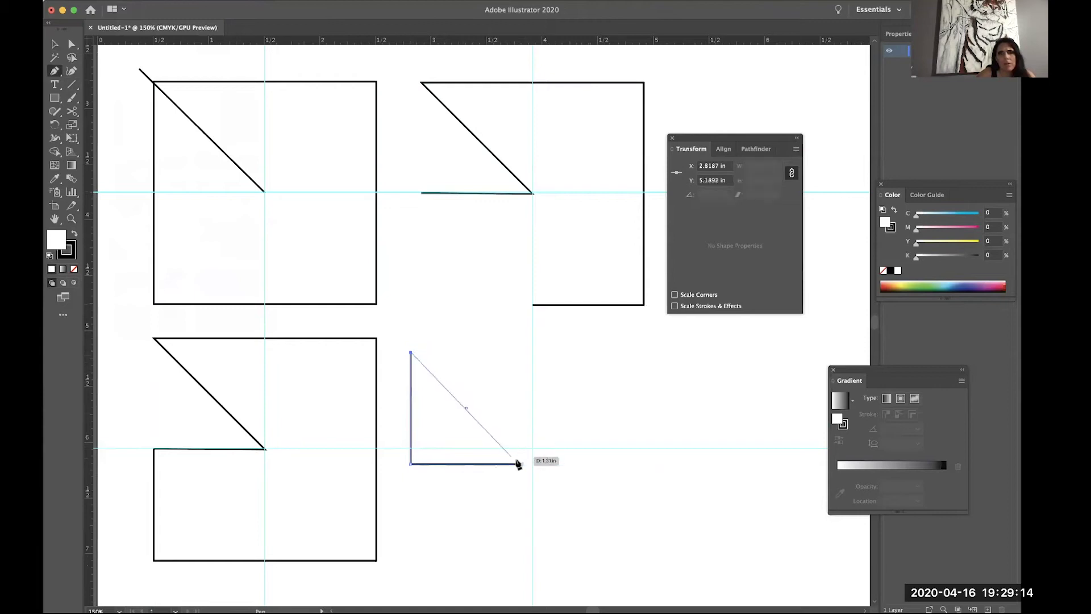
left_click(522, 464)
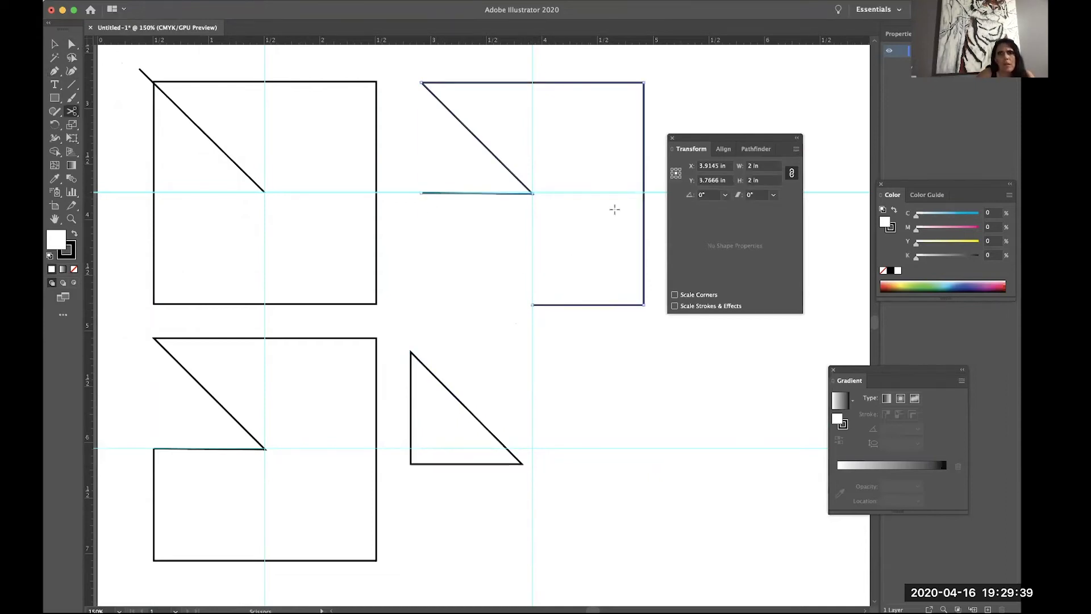
Step: Cut the notched shape at its right-edge midpoint and move the lower-right corner piece to about X 4.44 in, Y 5.11 in
left_click(644, 194)
left_click(71, 45)
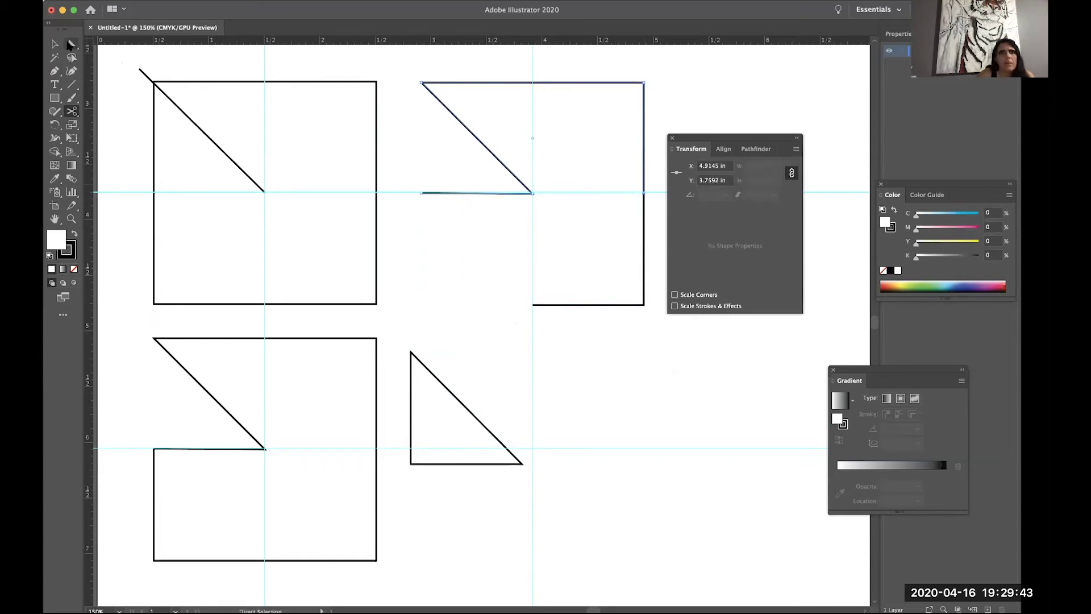
left_click(616, 305)
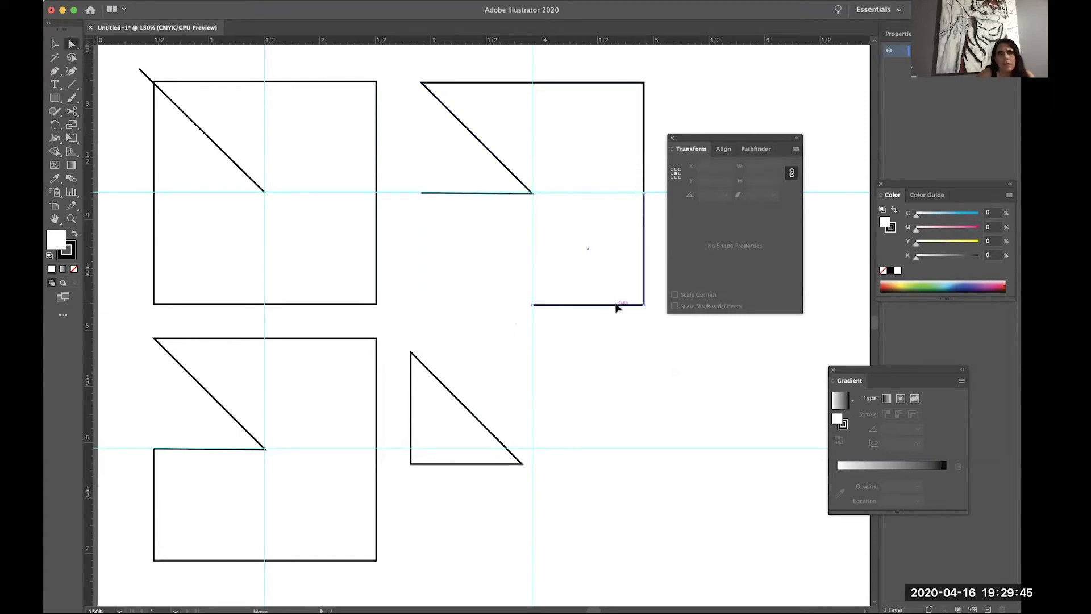
left_click(55, 40)
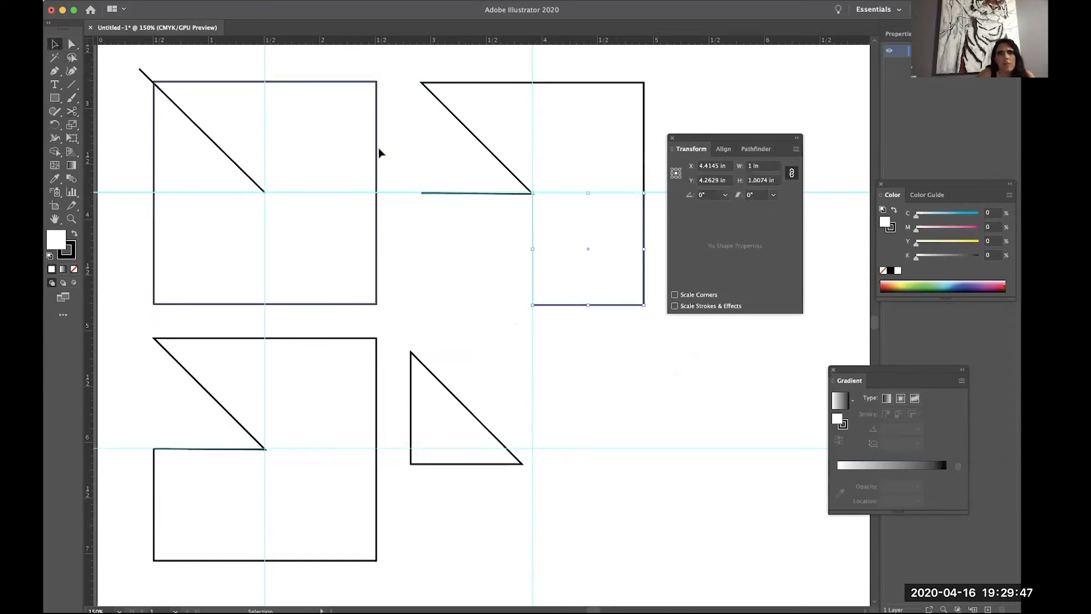
left_click_drag(618, 307, 620, 402)
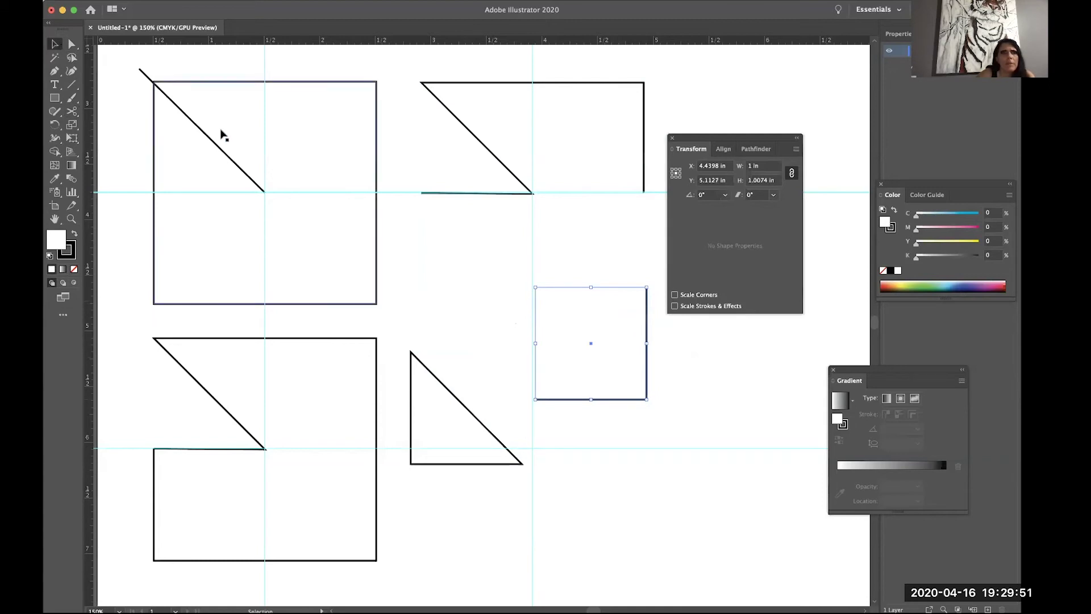
Step: Join the open ends of the separated lower-right piece with a Pen tool diagonal to form a triangle
left_click(54, 70)
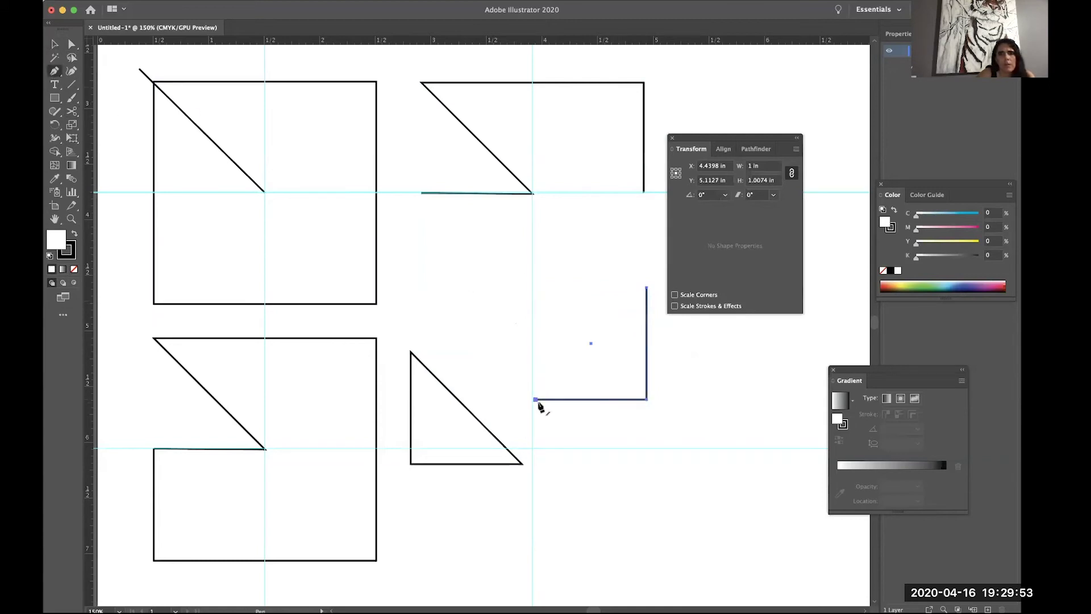
left_click(536, 400)
left_click(647, 289)
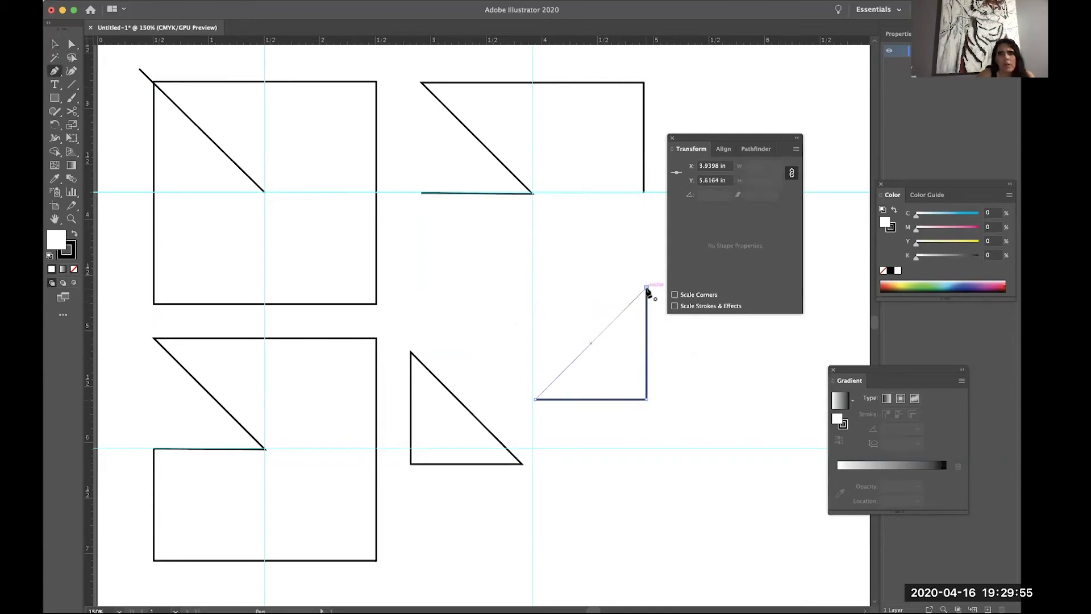
Step: Close the remaining notched shape with two Pen tool diagonals from its left endpoint through the bottom midpoint to the right endpoint
left_click(422, 193)
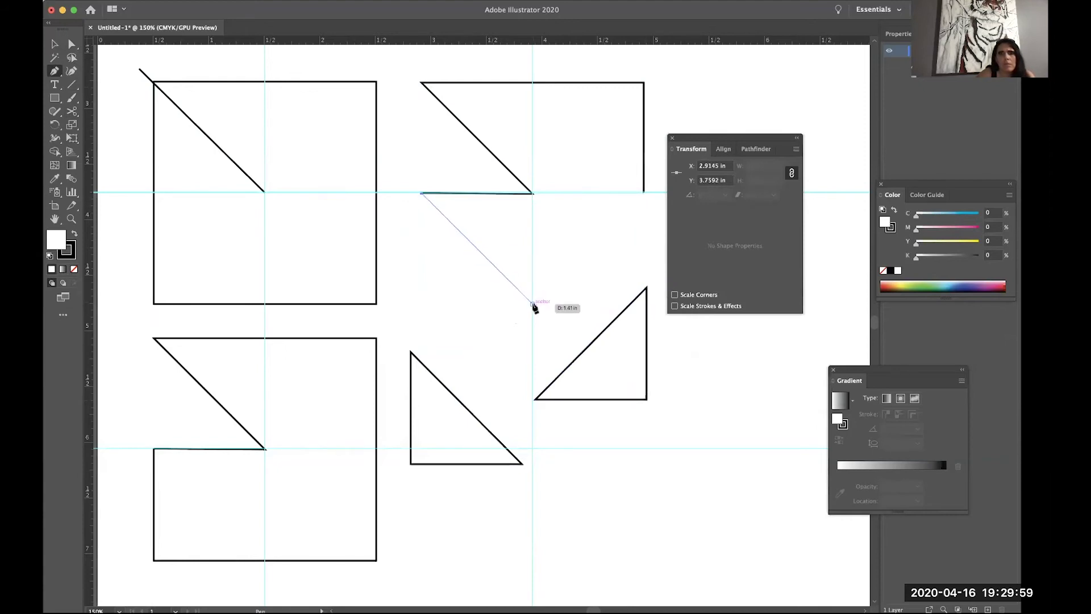
left_click(534, 304)
left_click(644, 192)
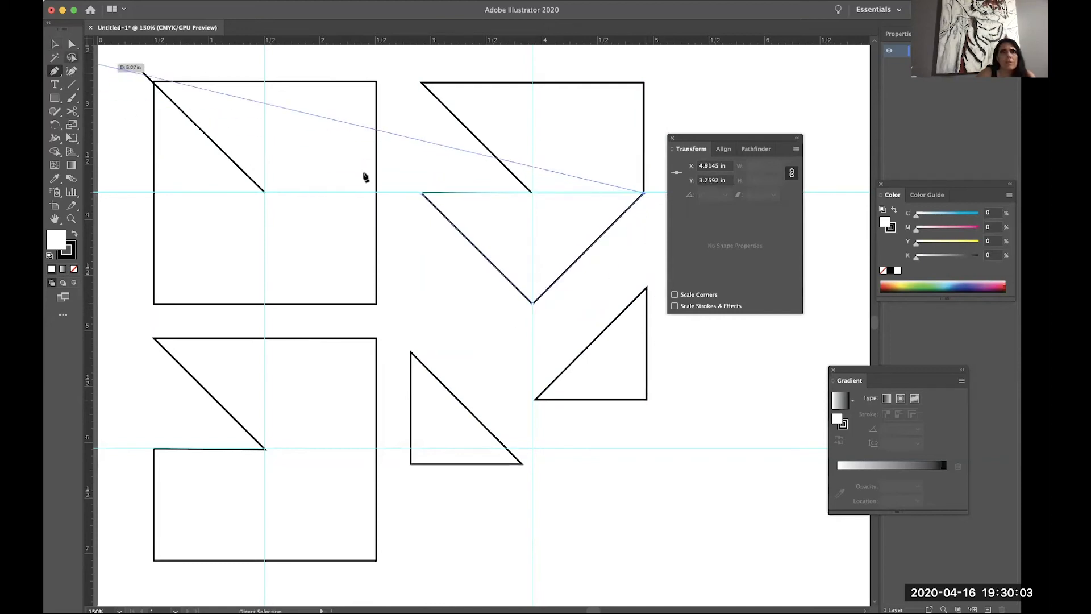
key("Escape")
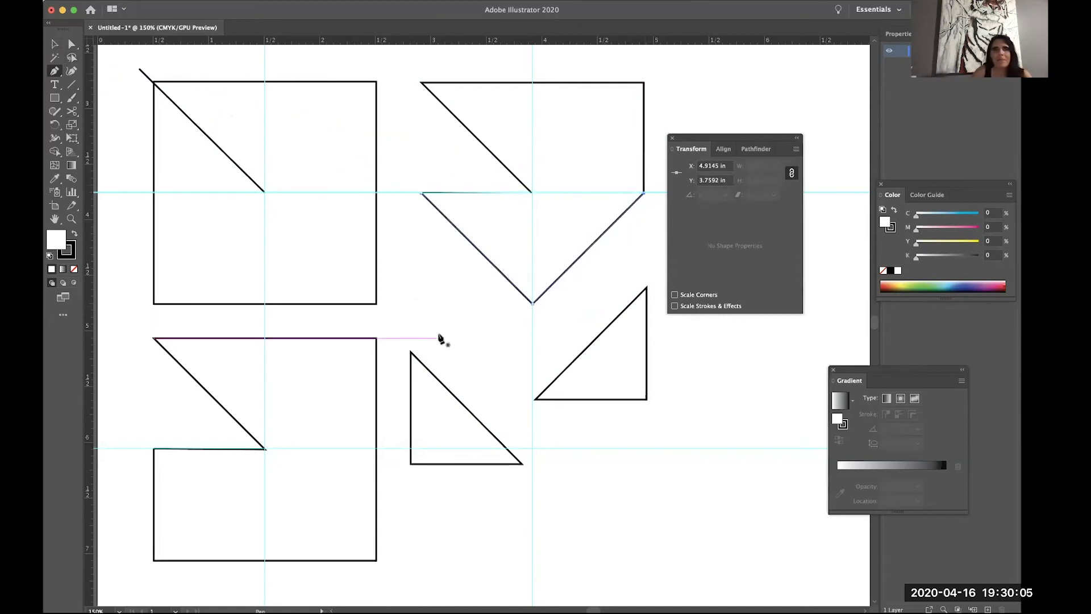
Step: Arrange the two cut triangles side by side below the pointed shape, centred at about X 3.50 in and 4.82 in, Y 5.75 in
left_click(55, 44)
left_click_drag(423, 439, 450, 287)
left_click_drag(609, 375, 643, 445)
left_click_drag(464, 289, 474, 455)
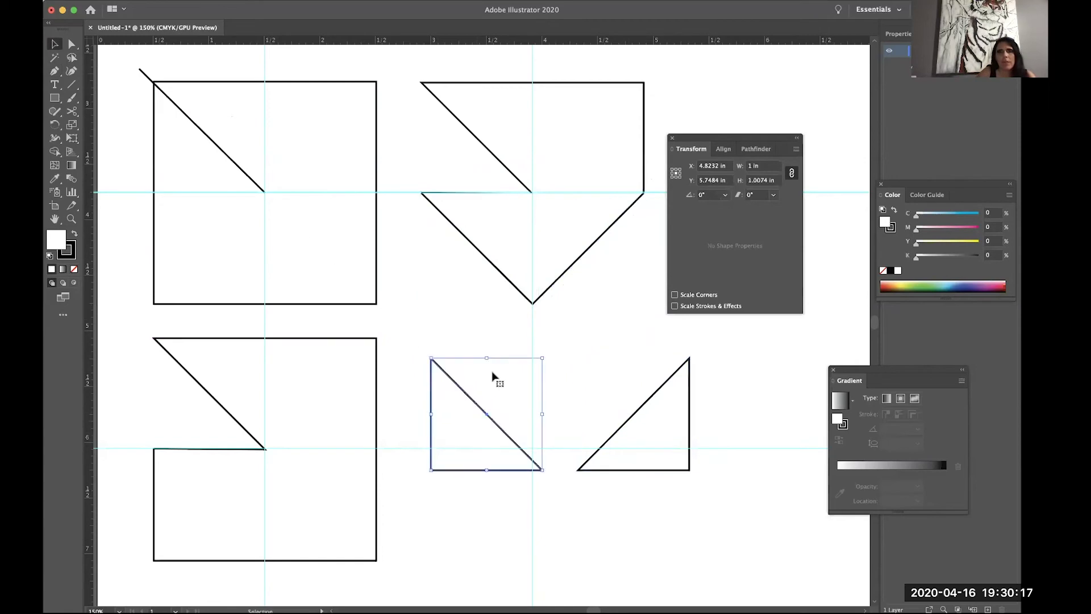
left_click(671, 414)
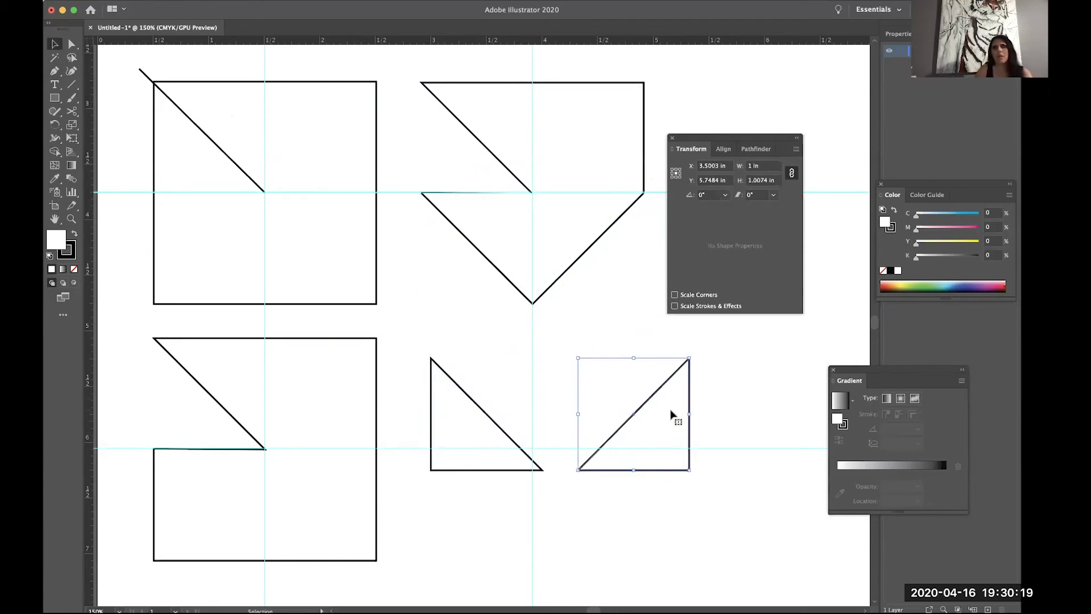
Step: Duplicate the pointed notched shape and its two cut triangles into the empty area on the page's right side
key("a")
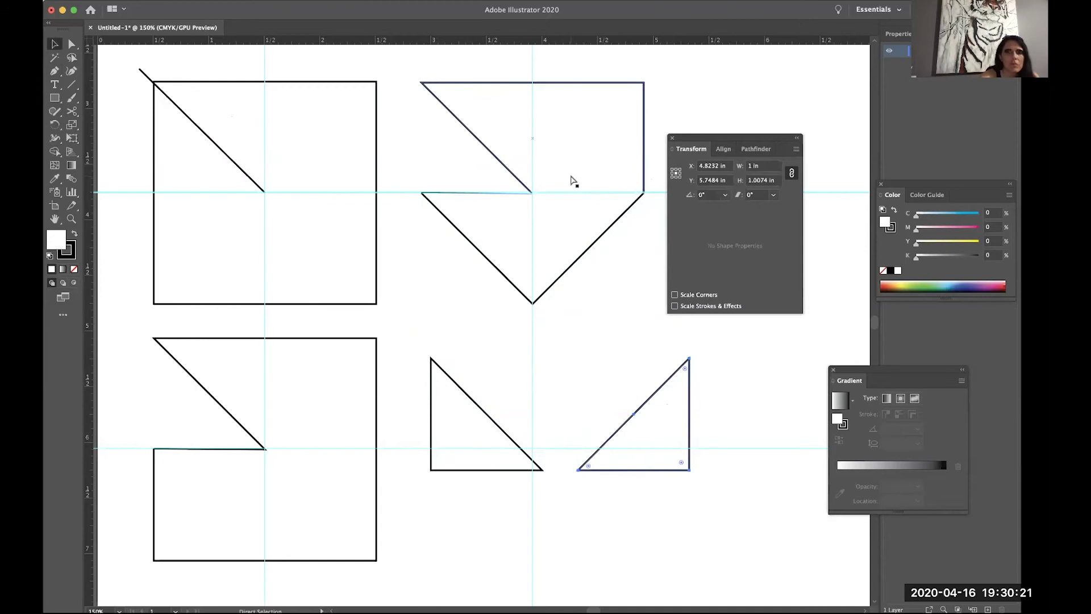
key("super+minus")
key("super+minus")
key("v")
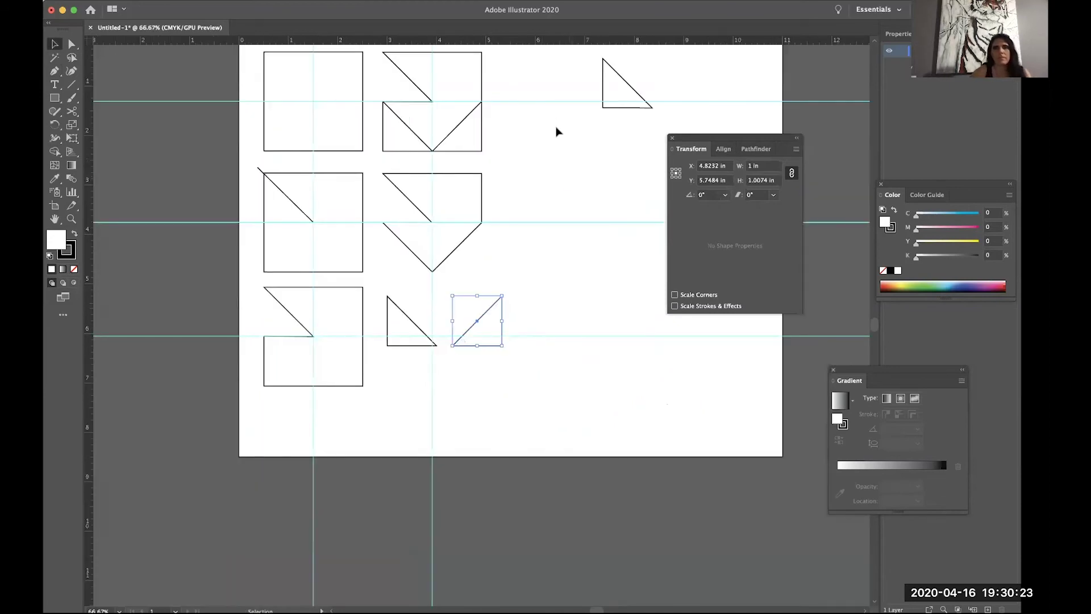
left_click_drag(526, 270, 387, 266)
left_click_drag(416, 181, 250, 367)
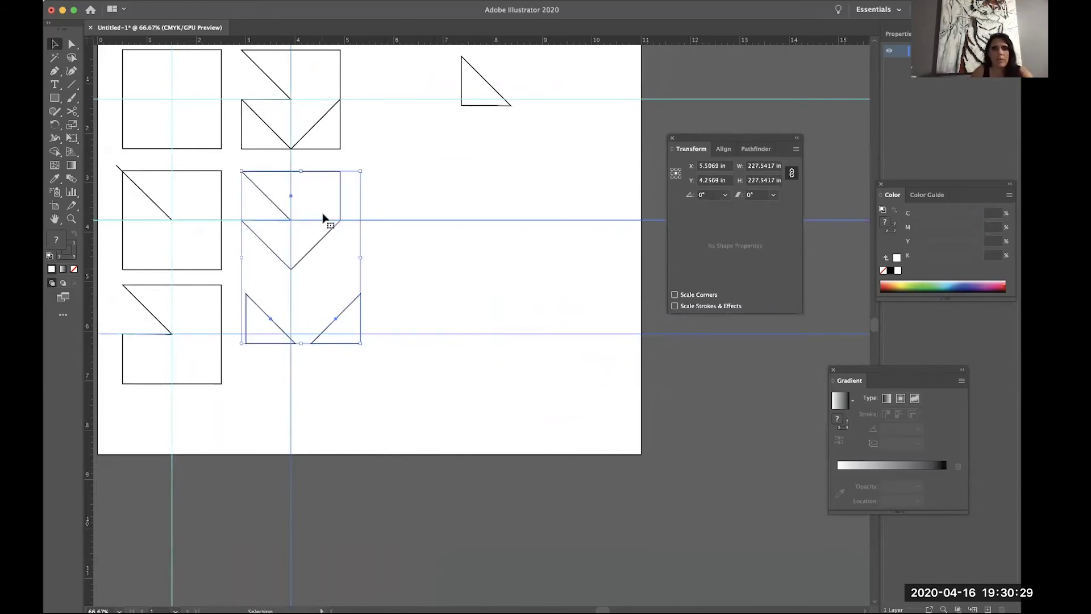
left_click_drag(324, 217, 529, 237)
left_click(588, 313)
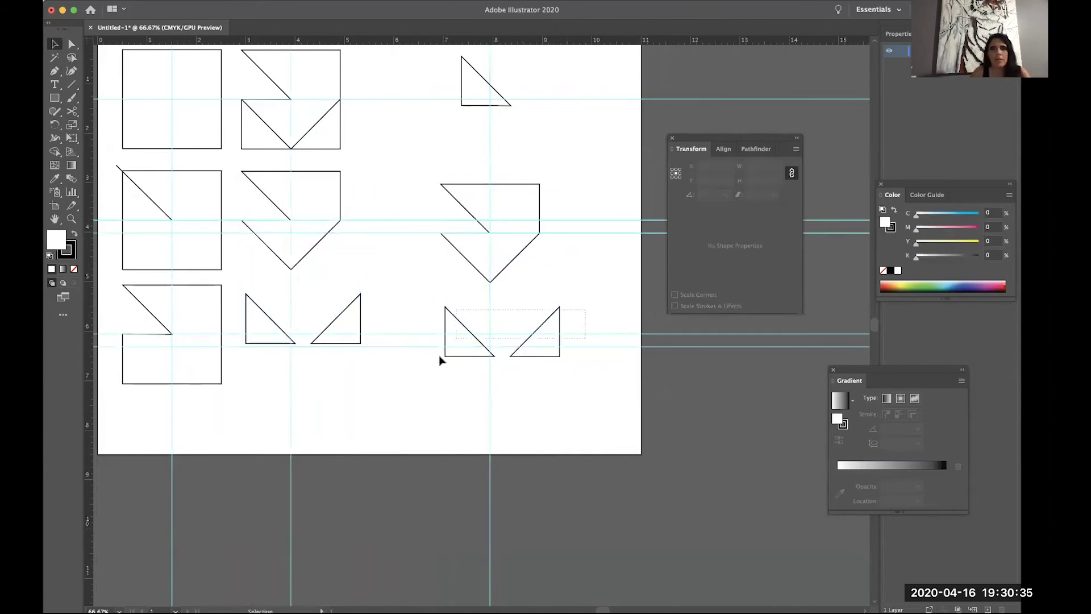
Step: Move the two copied triangles together onto the top edge of the copied pointed shape
left_click_drag(427, 370, 459, 157)
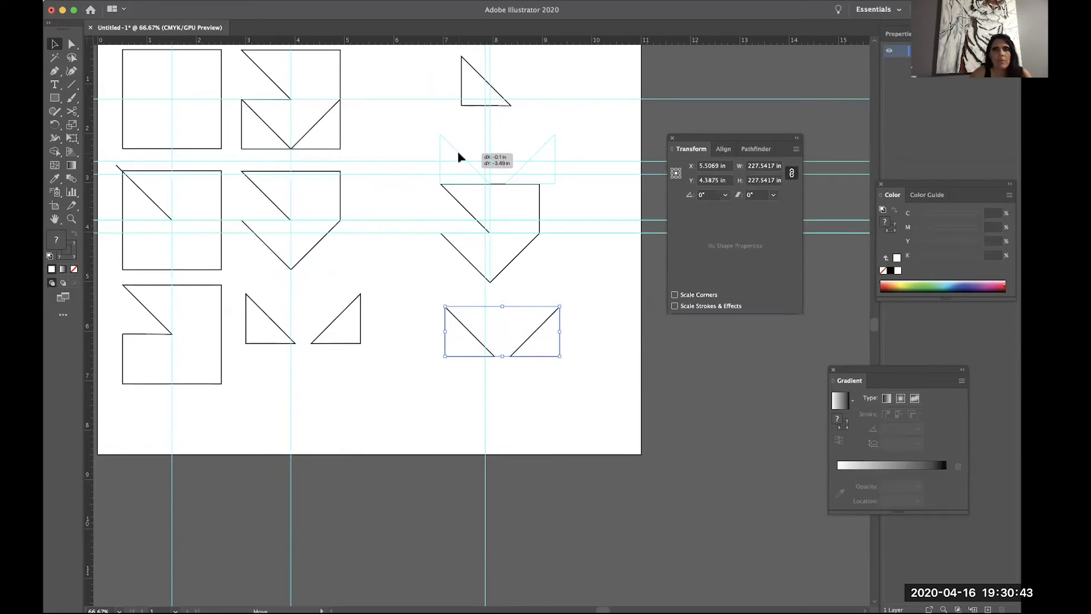
left_click_drag(459, 154, 459, 154)
left_click(590, 216)
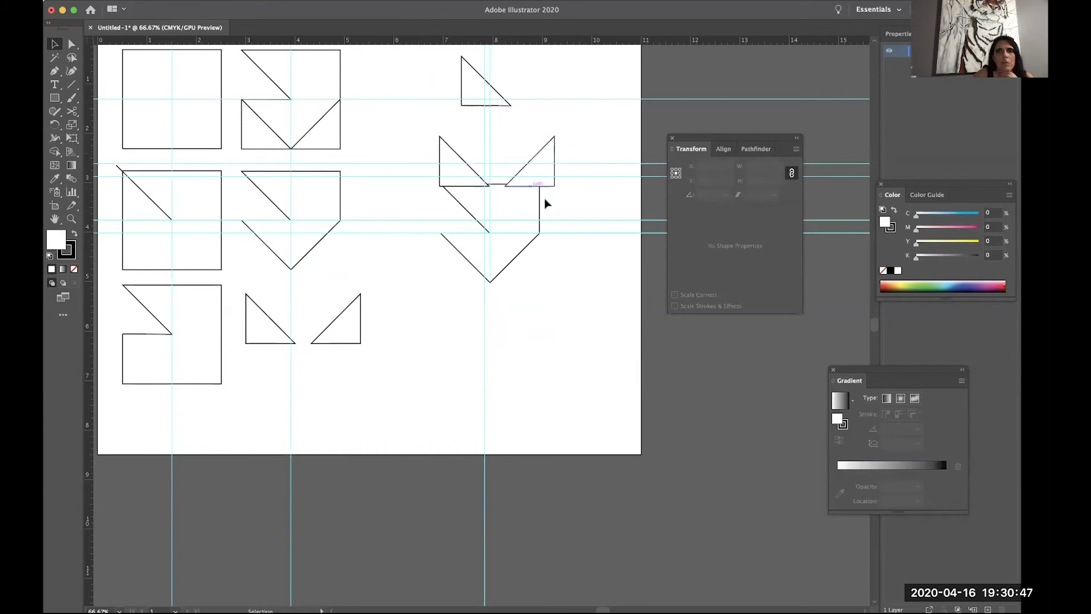
Step: Place the spare triangle against the right triangle's vertical side and nudge the pair up and left along the pointed shape's top edge
left_click(497, 105)
left_click_drag(496, 105, 586, 183)
left_click(523, 168, "shift")
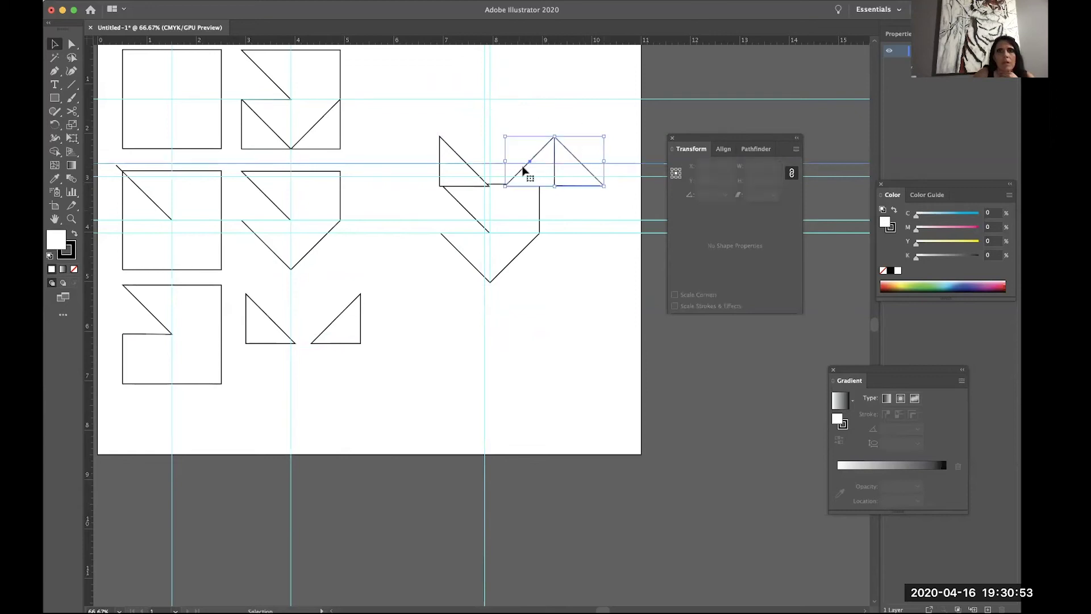
key("Up")
key("Up")
key("Up")
key("Up")
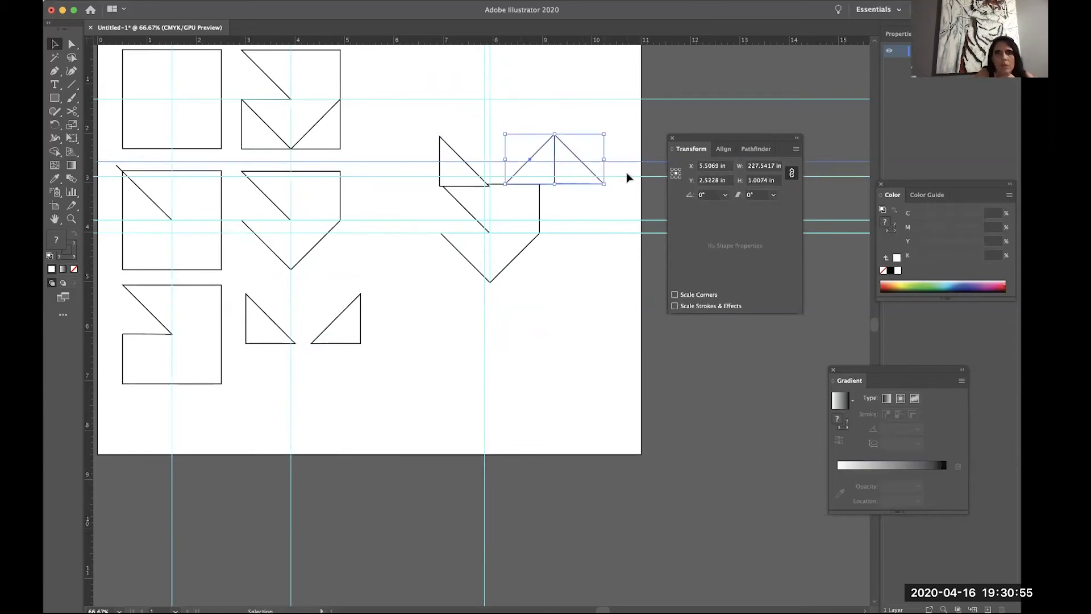
key("Left")
key("Left")
key("Left")
key("Left")
key("Left")
key("Left")
key("Left")
key("Left")
key("Left")
key("Left")
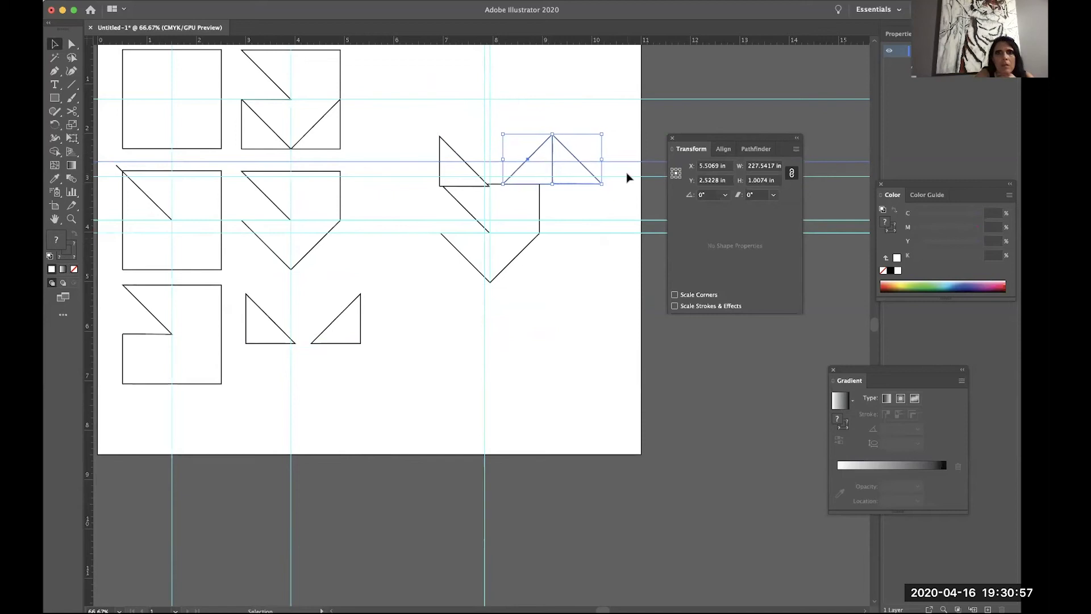
key("Left")
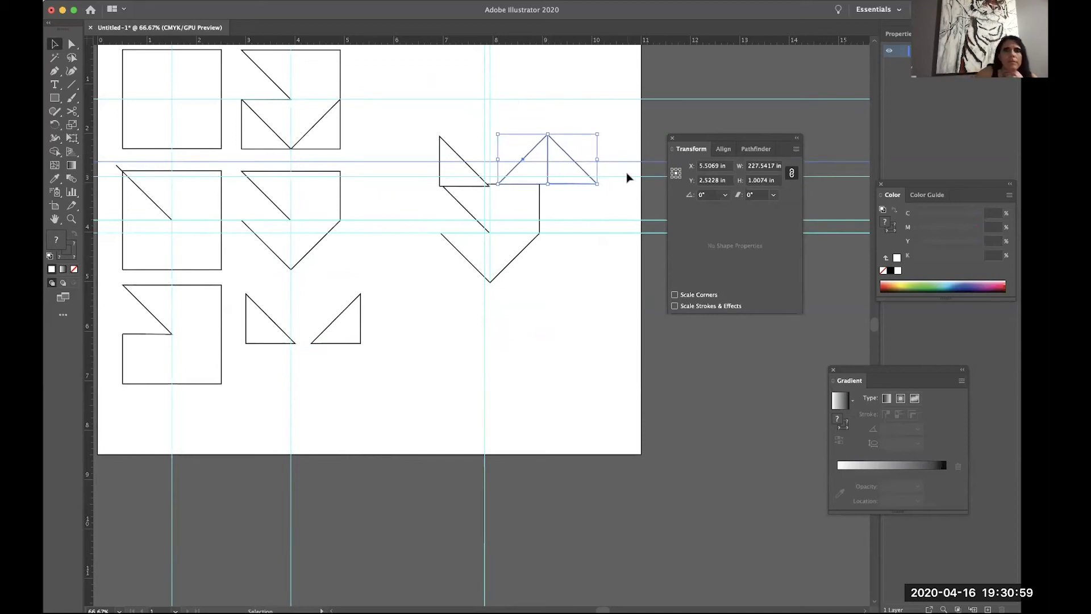
Step: Nudge the left triangle onto the pointed shape's top-left corner, at about X 7.44 in, Y 2.52 in
left_click_drag(91, 102, 492, 154)
left_click(457, 156)
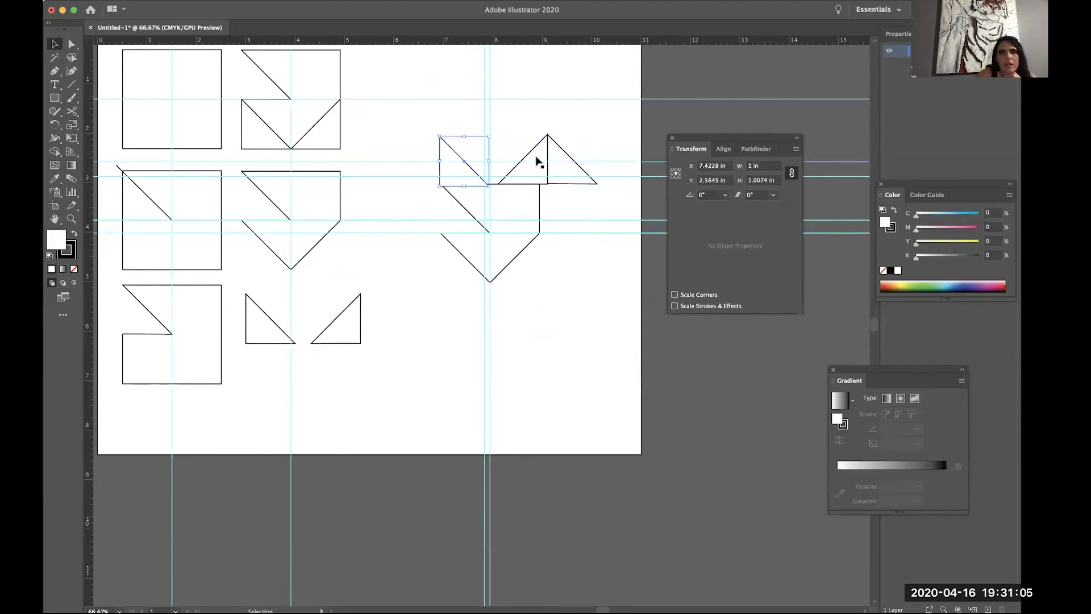
key("Up")
key("Up")
key("Up")
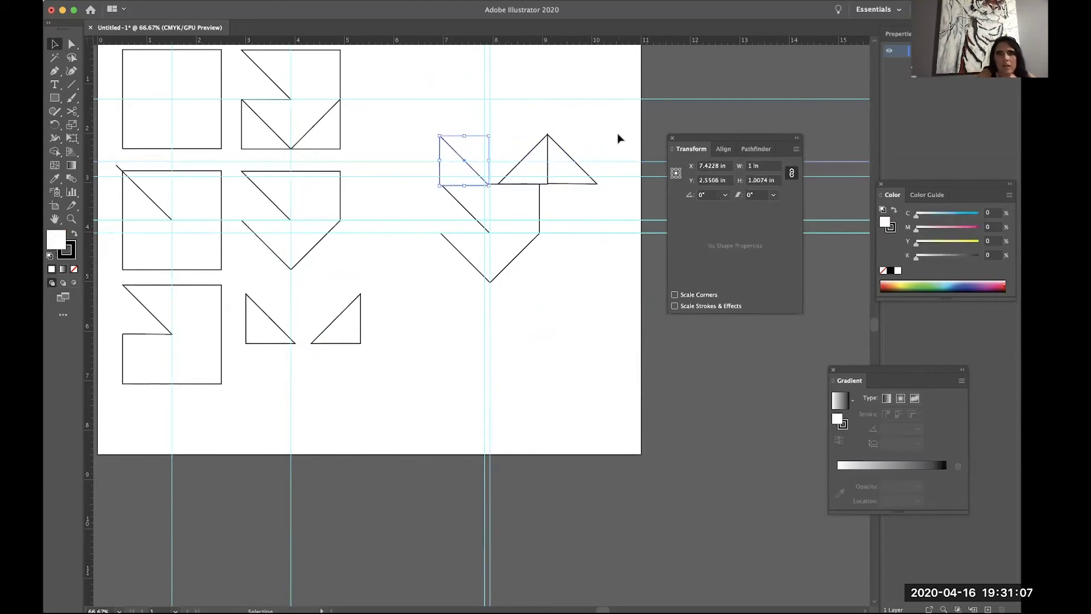
key("Right")
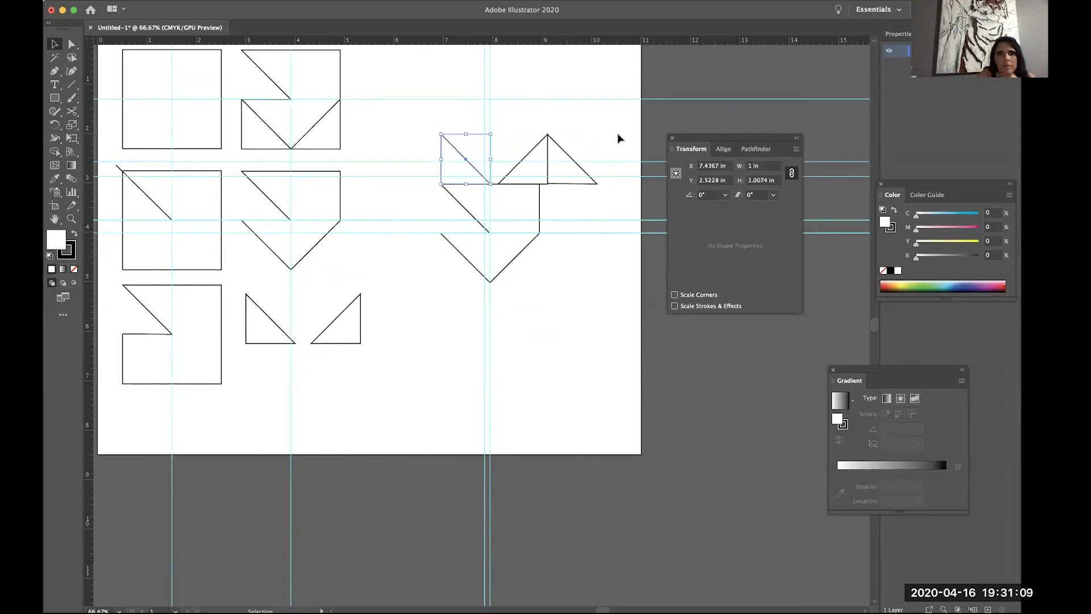
left_click(567, 100)
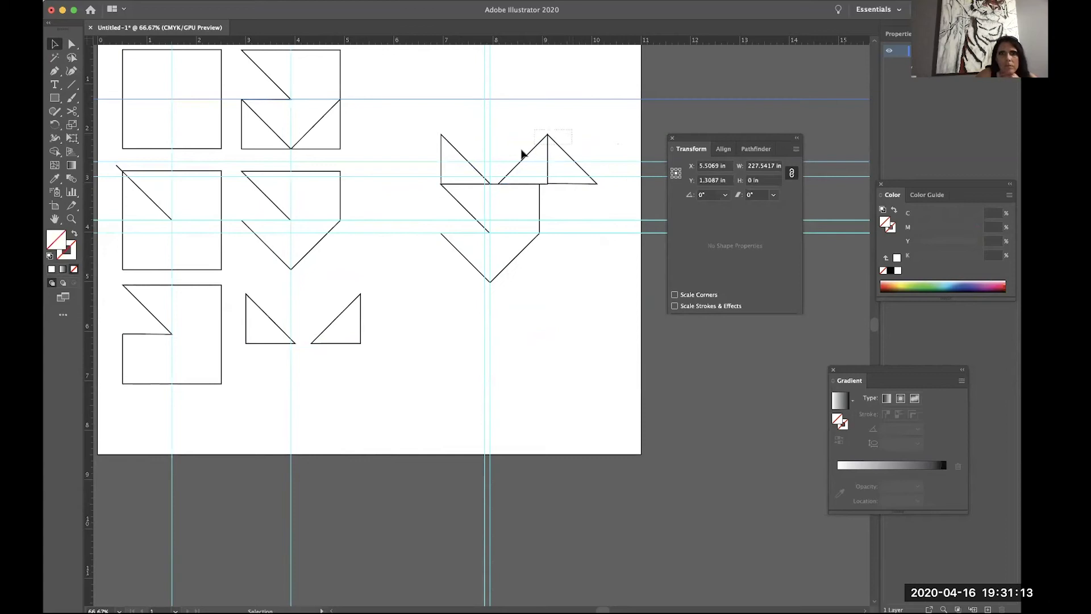
Step: Nudge the right-hand pair of triangles left to about X 8.94 in so it meets the left triangle
left_click_drag(572, 130, 522, 153)
key("Left")
key("Left")
key("Left")
key("Left")
key("Left")
key("Left")
key("Left")
key("Left")
key("Left")
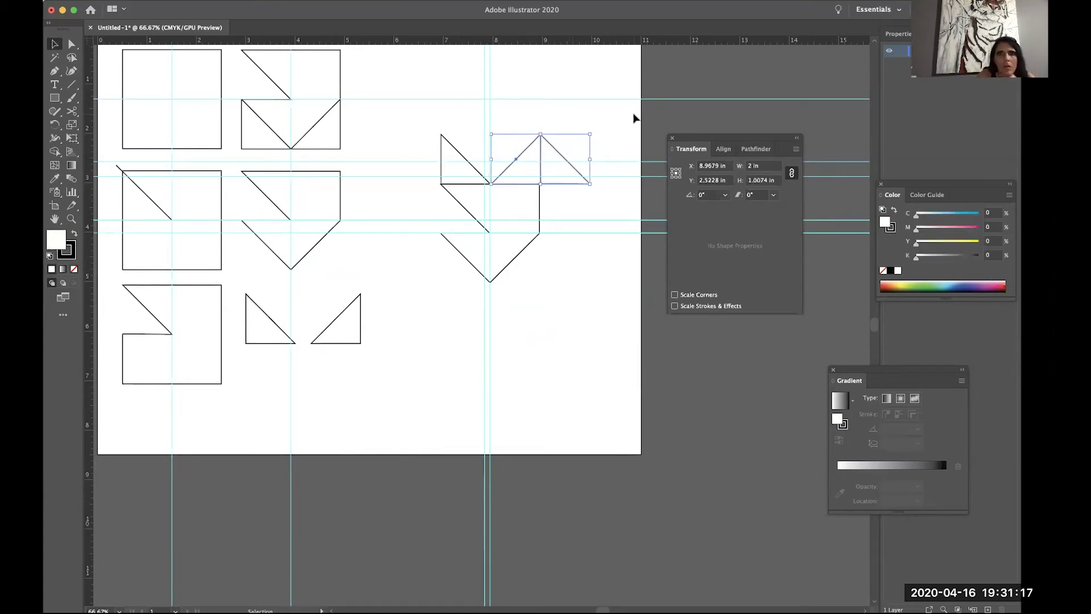
key("Left")
key("Left")
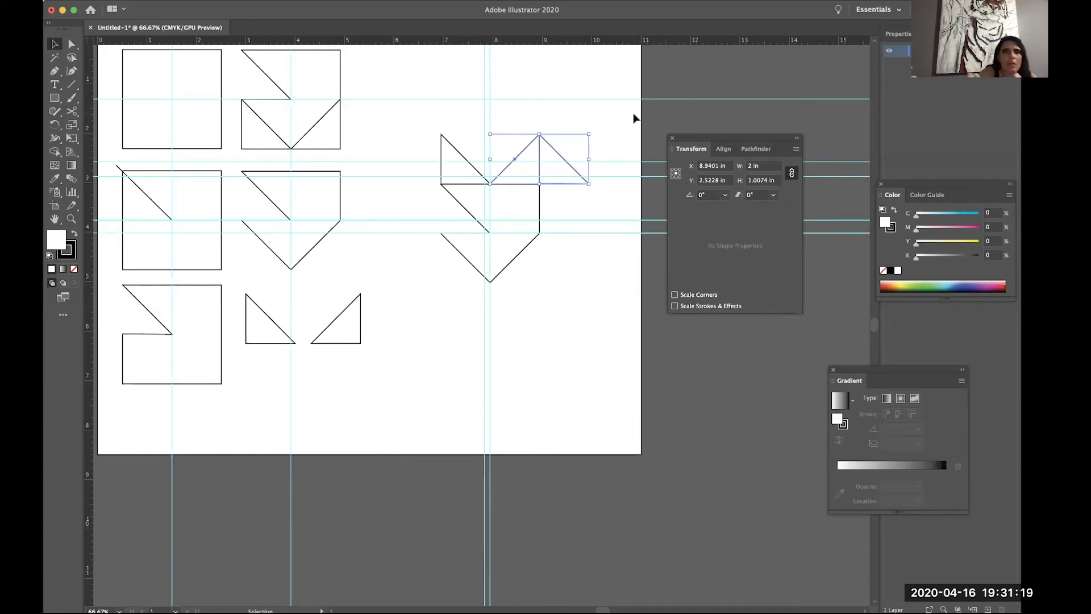
left_click(572, 81)
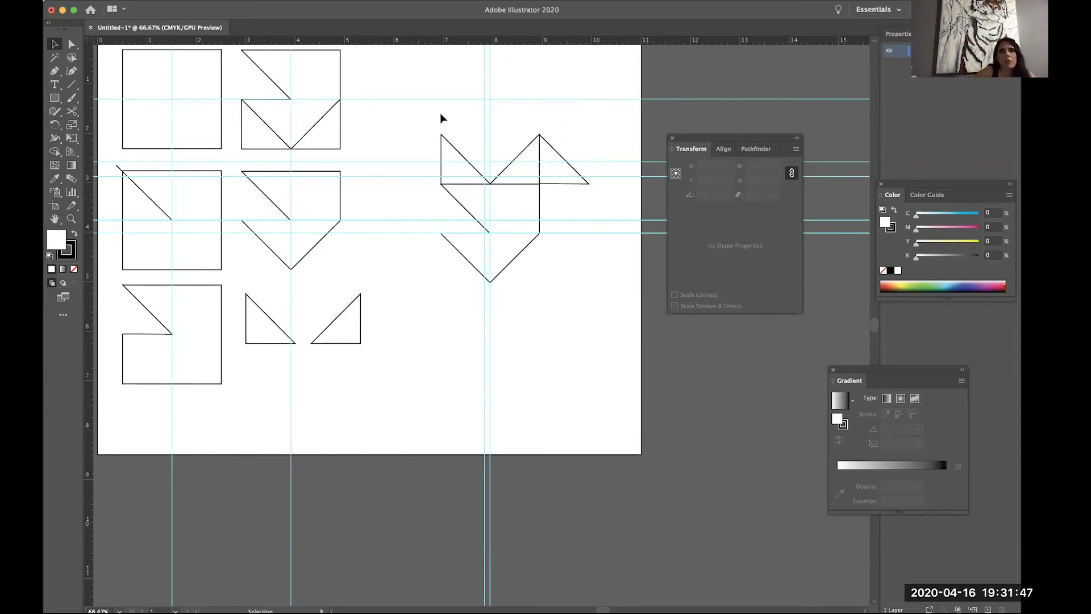
Step: Unite the copied pointed shape and its three attached triangles into a single outline with Pathfinder
left_click_drag(428, 116, 620, 311)
left_click(756, 149)
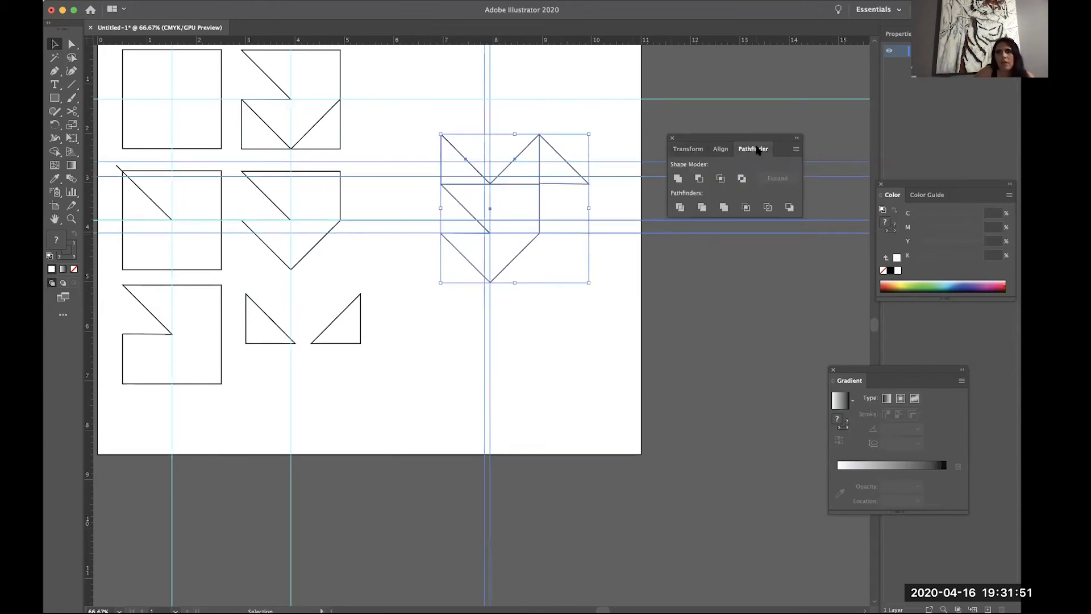
left_click(678, 178)
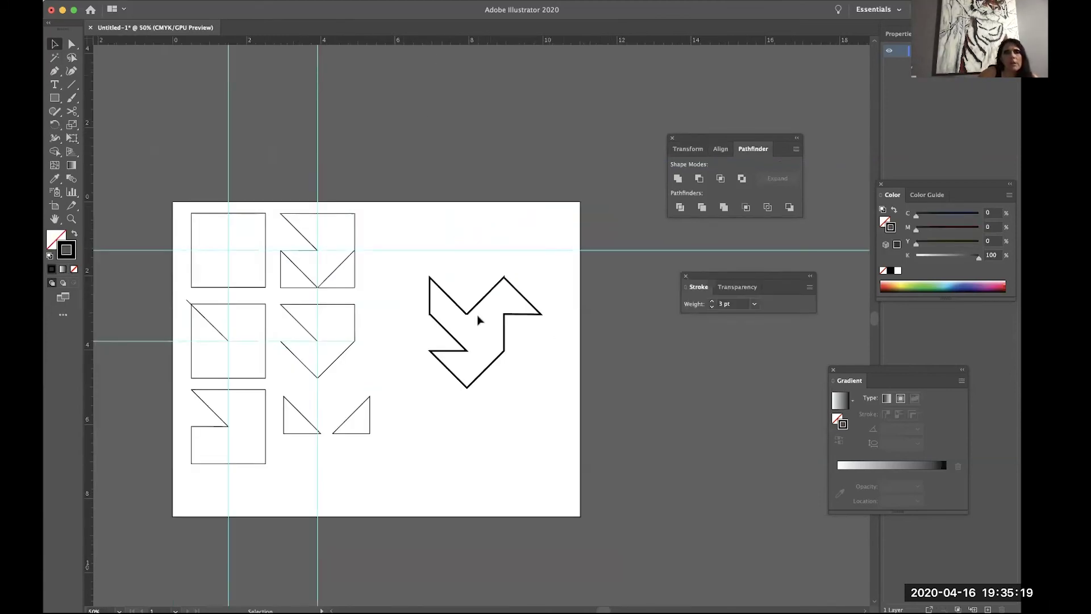
Step: Copy the united 3 pt outline to the clipboard
left_click(129, 0)
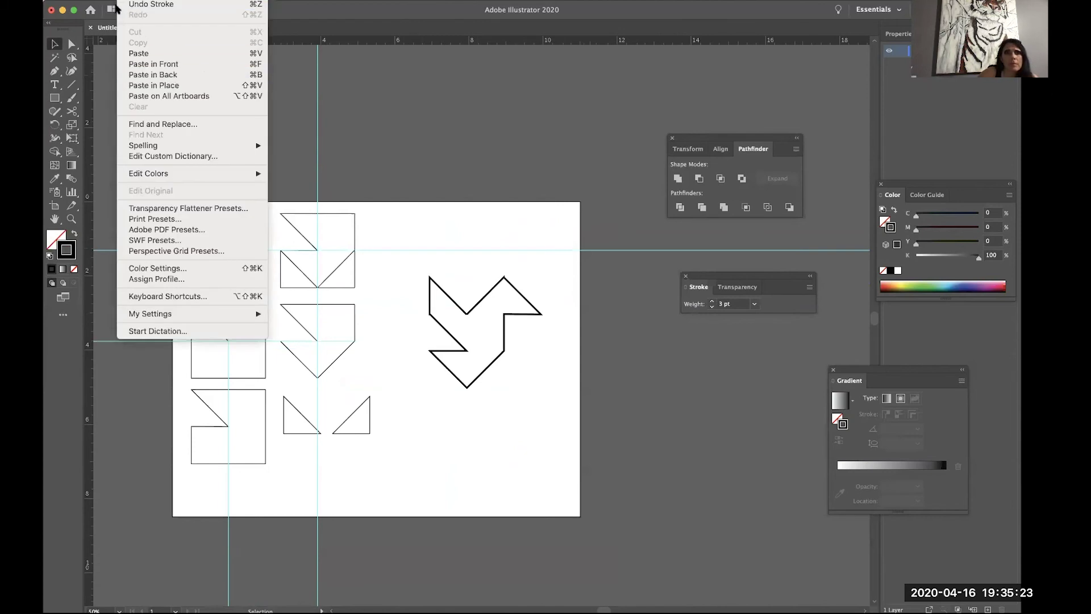
left_click(466, 197)
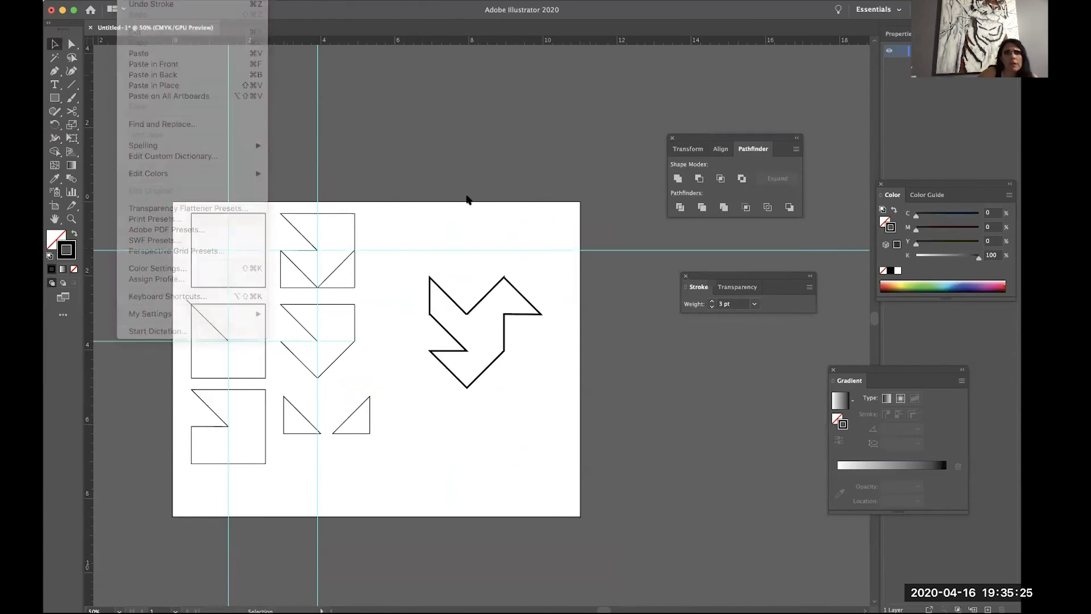
left_click(485, 304)
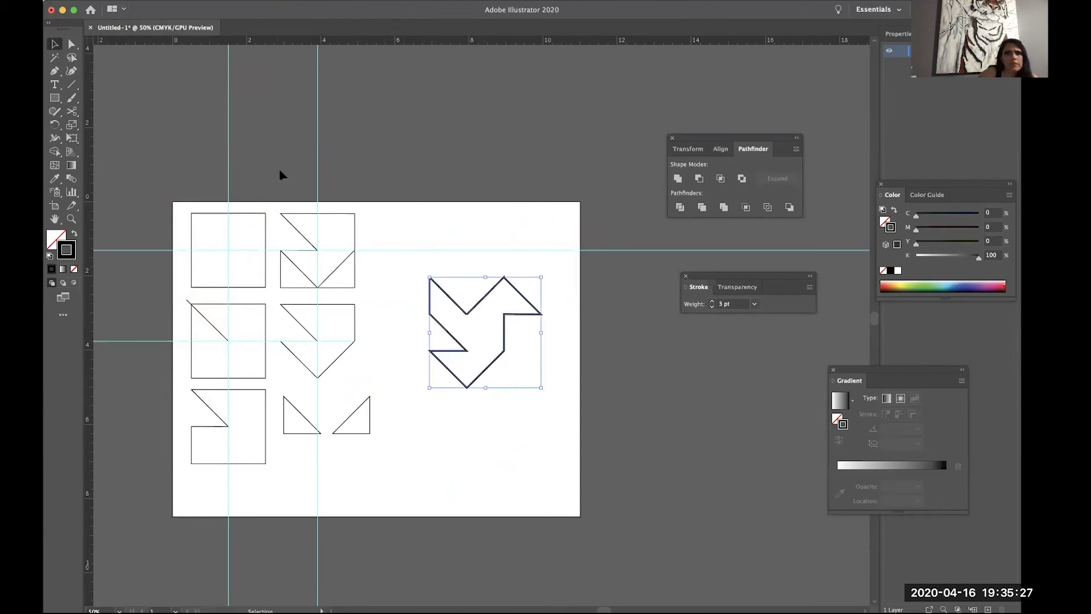
left_click(132, 1)
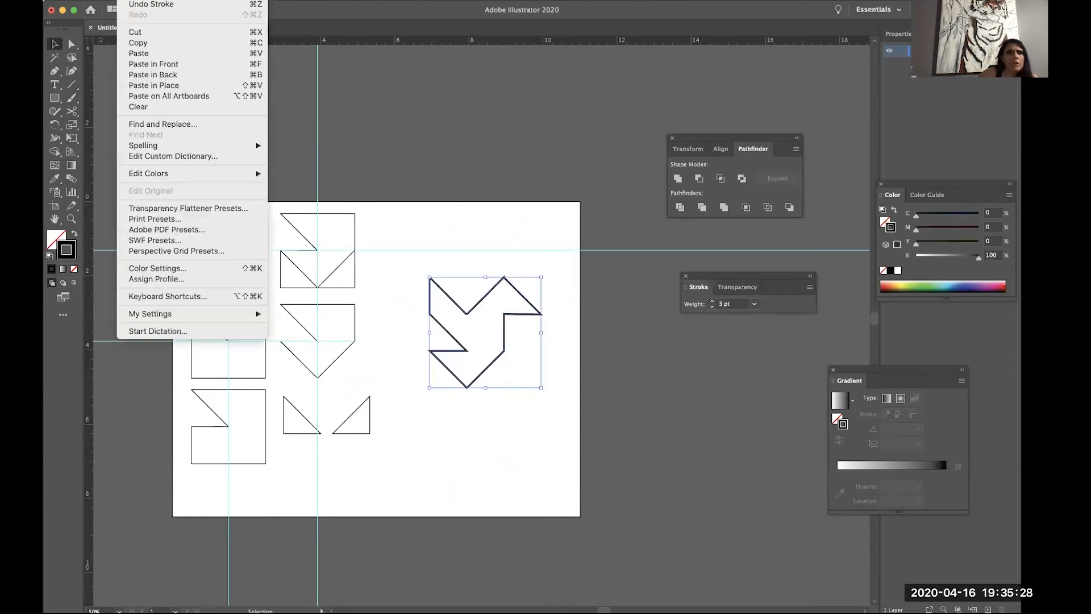
left_click(162, 45)
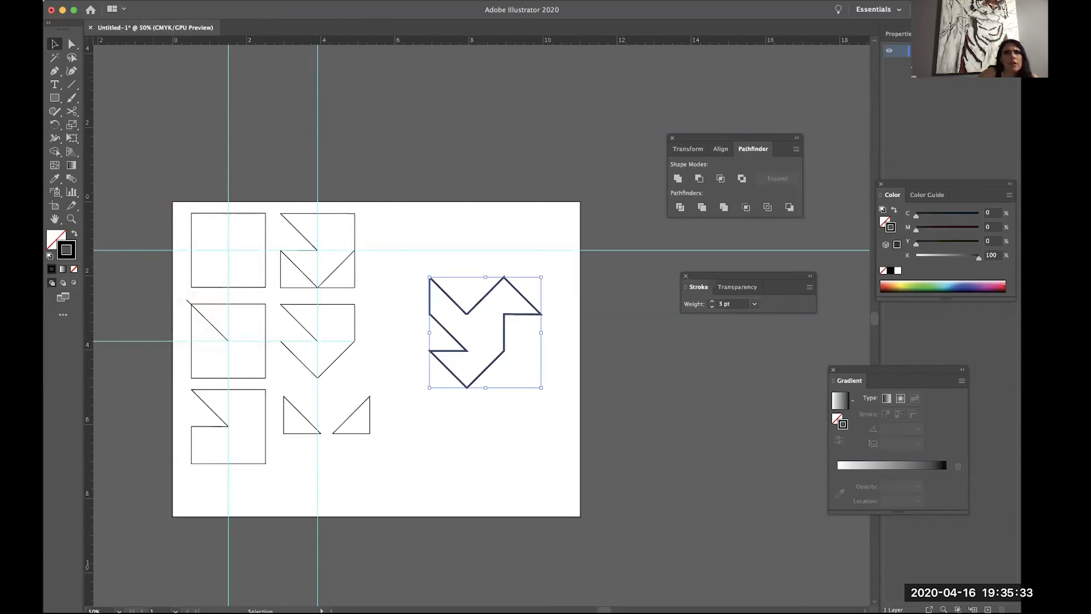
Step: Create a new landscape Letter document, 11 x 8.5 in, with one artboard
left_click(110, 3)
left_click(111, 4)
key("super+n")
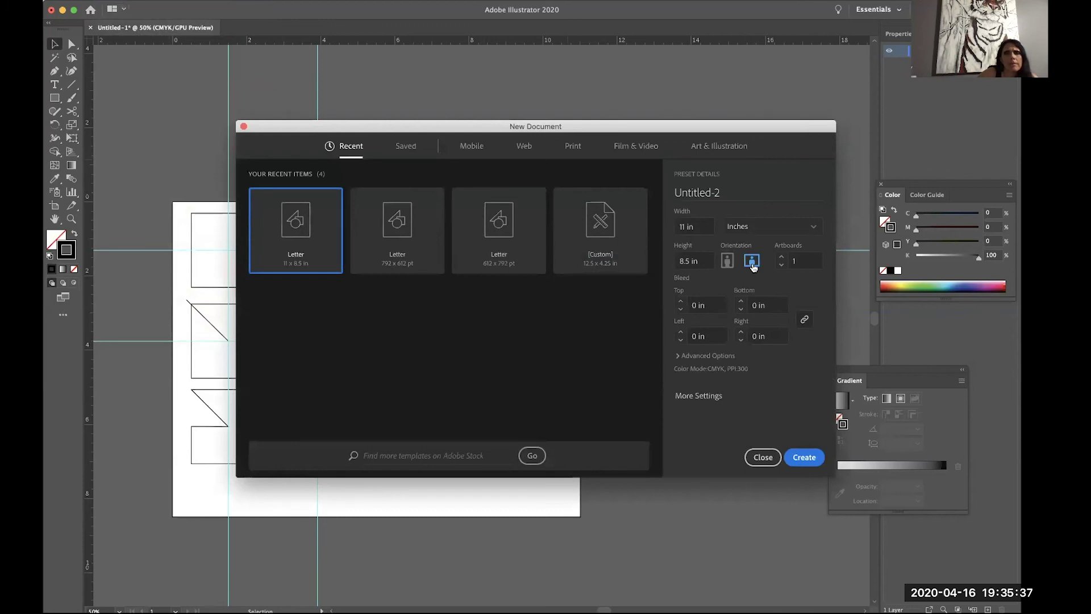
left_click(804, 458)
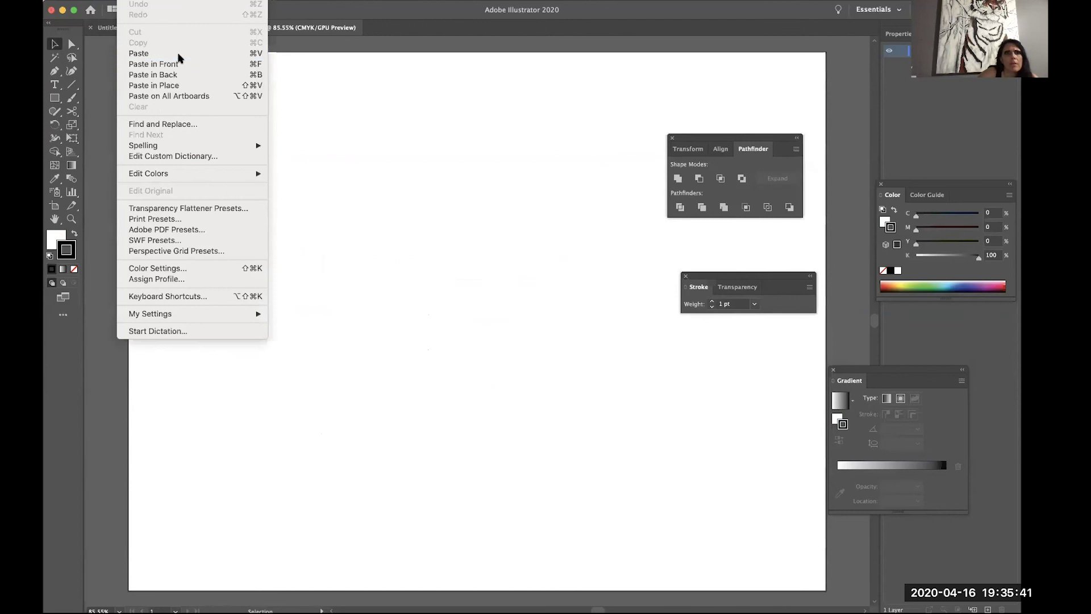
Step: Paste the outline into the new document, place it near the page's upper-left corner and scale it down
left_click(170, 52)
left_click_drag(421, 283, 230, 180)
left_click_drag(382, 313, 341, 273)
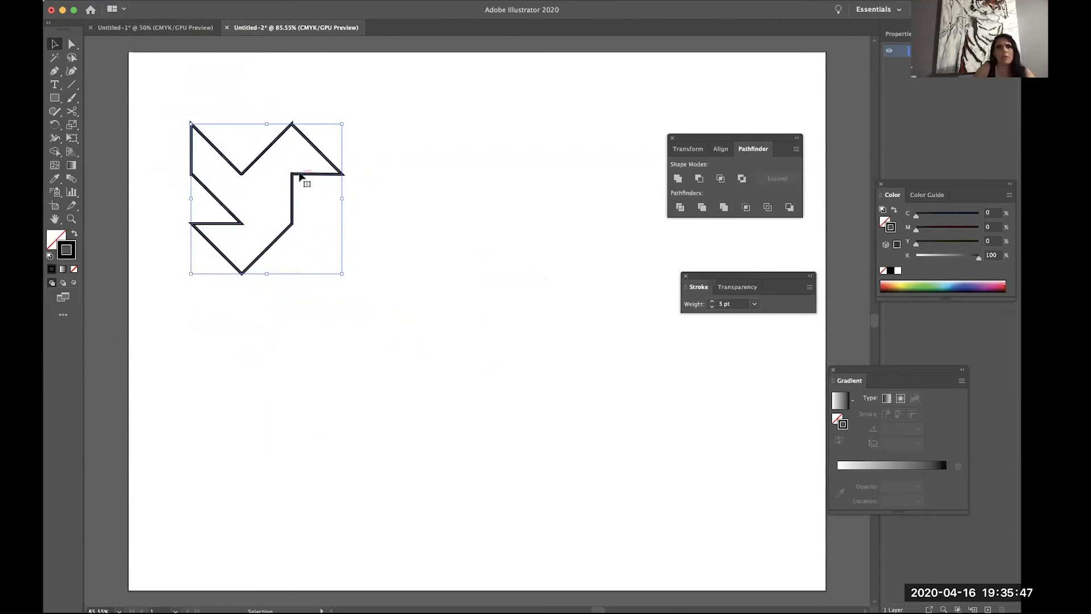
Step: Duplicate the tile repeatedly into an interlocking tessellation across the upper part of the page, nudging copies so their edges meet
left_click_drag(294, 185, 495, 297)
key("Up")
key("Up")
key("Up")
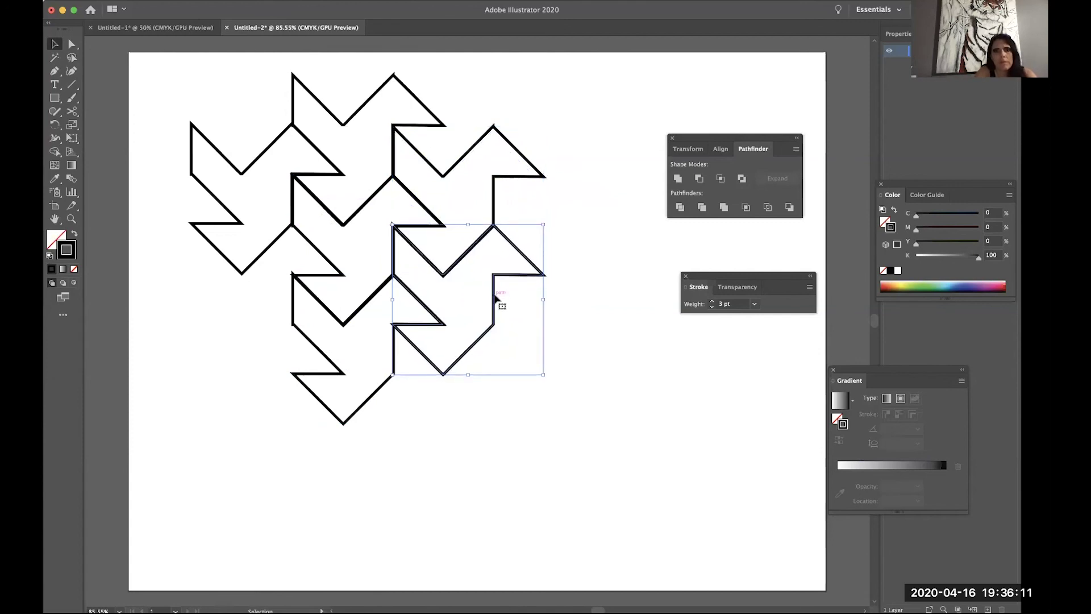
mouse_move(496, 298)
left_mouse_down()
mouse_move(629, 284)
mouse_move(638, 246)
mouse_move(597, 248)
left_mouse_up()
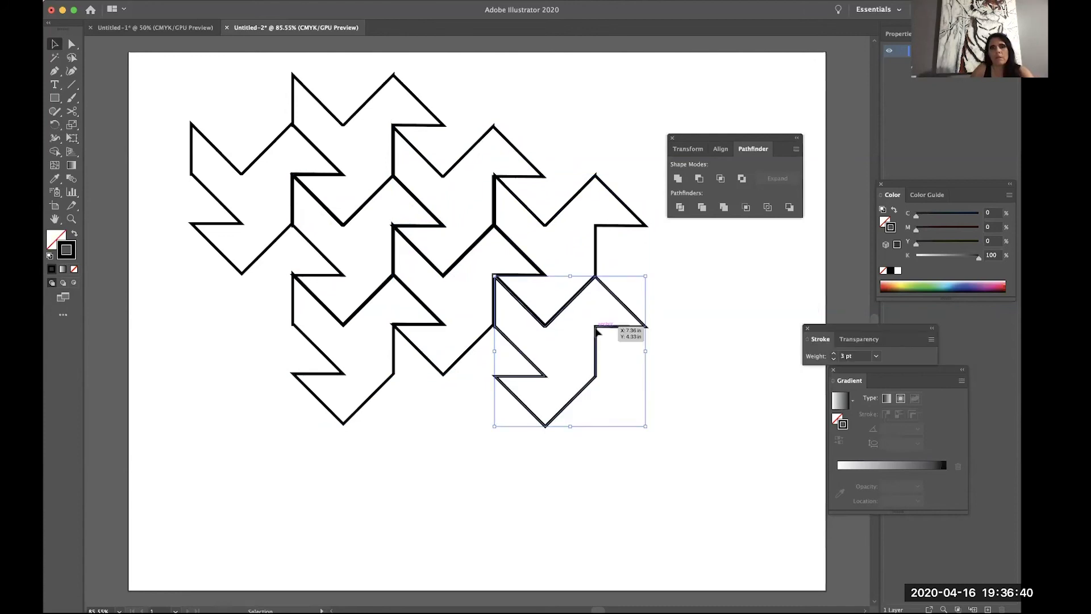
mouse_move(597, 331)
left_mouse_down()
mouse_move(718, 348)
mouse_move(726, 275)
mouse_move(708, 295)
mouse_move(697, 280)
left_mouse_up()
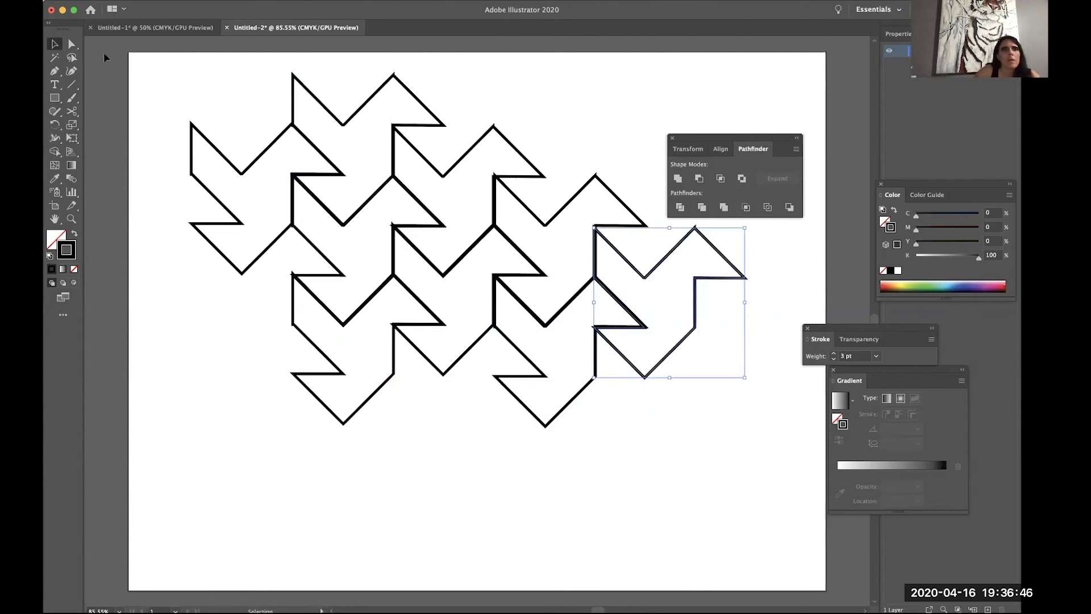
Step: Select four alternating tiles of the tessellation and set their stroke to dark blue, C 99.22, M 100, Y 0, K 1.96
left_click(246, 169)
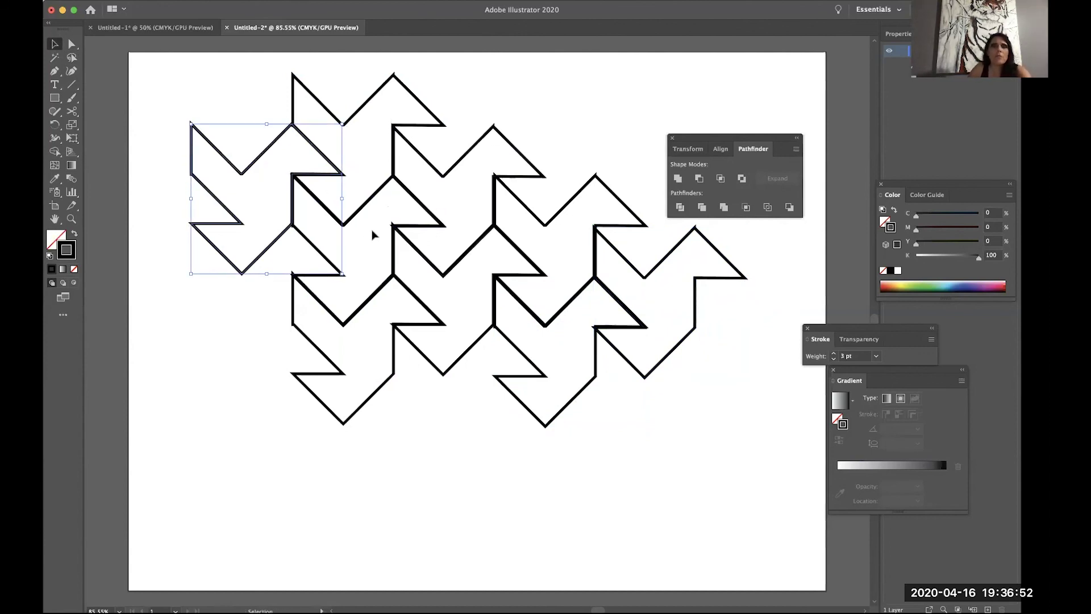
left_click(382, 292, "shift")
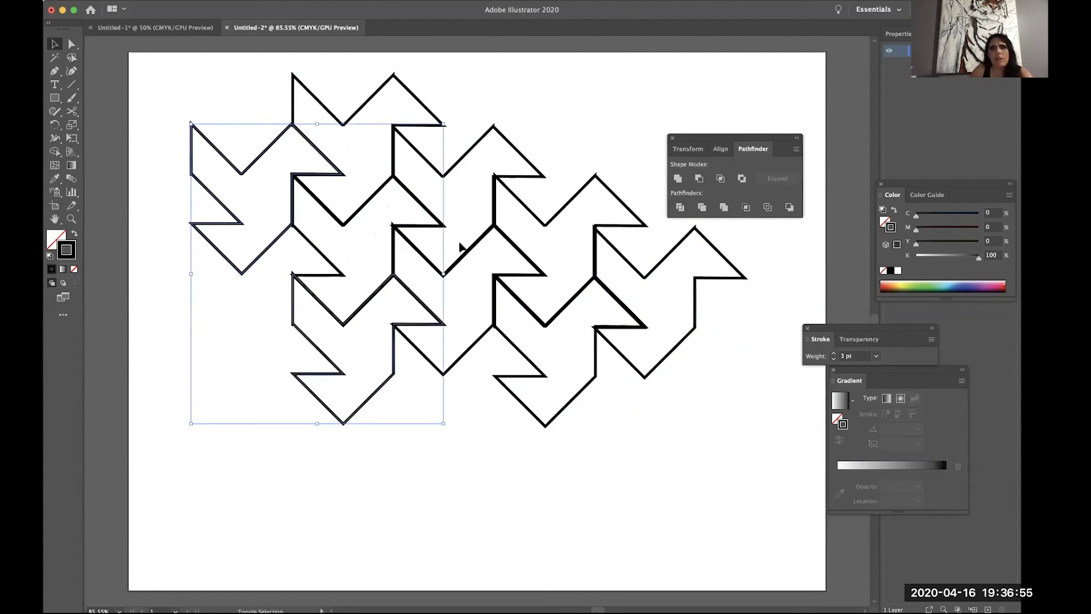
left_click(493, 137, "shift")
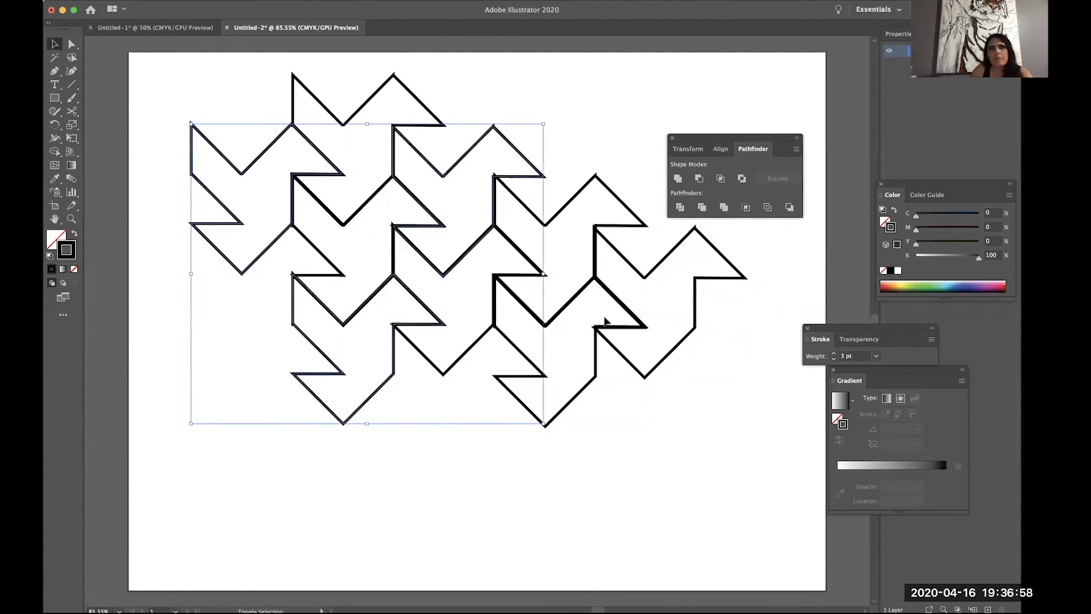
left_click(595, 348, "shift")
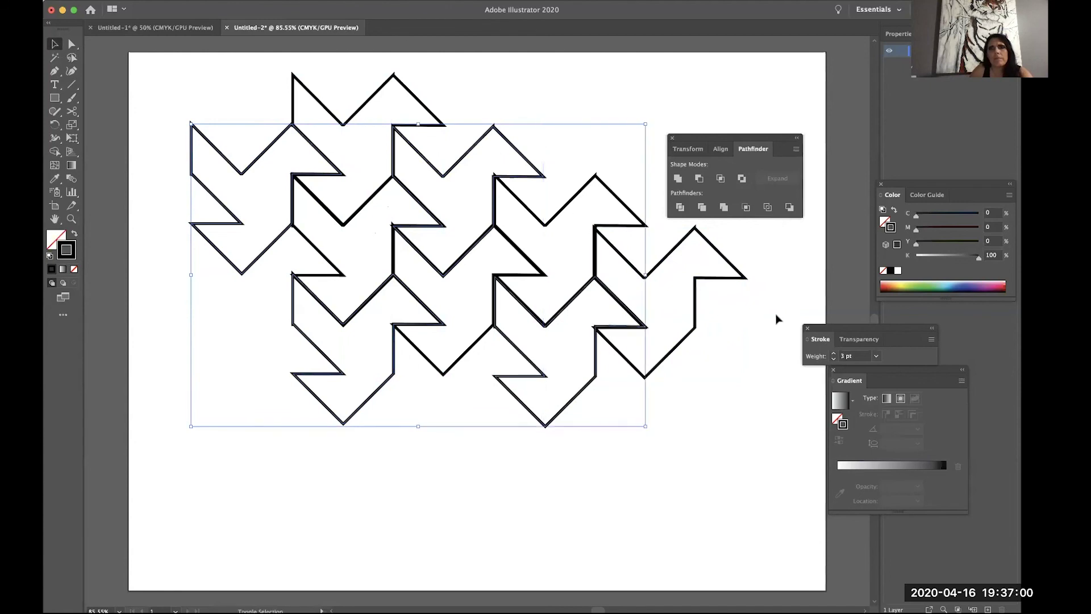
left_click(974, 283)
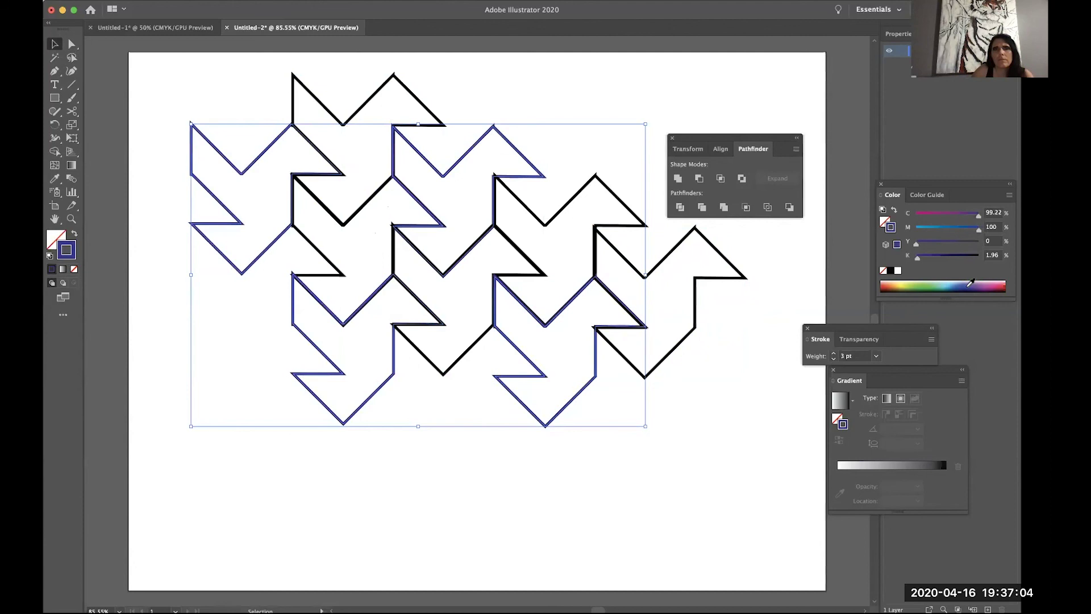
Step: Turn the four selected tiles into strokeless solid fills of C 85.88, M 91.37, Y 0, K 0, and copy that appearance to the topmost tile
left_click(972, 282)
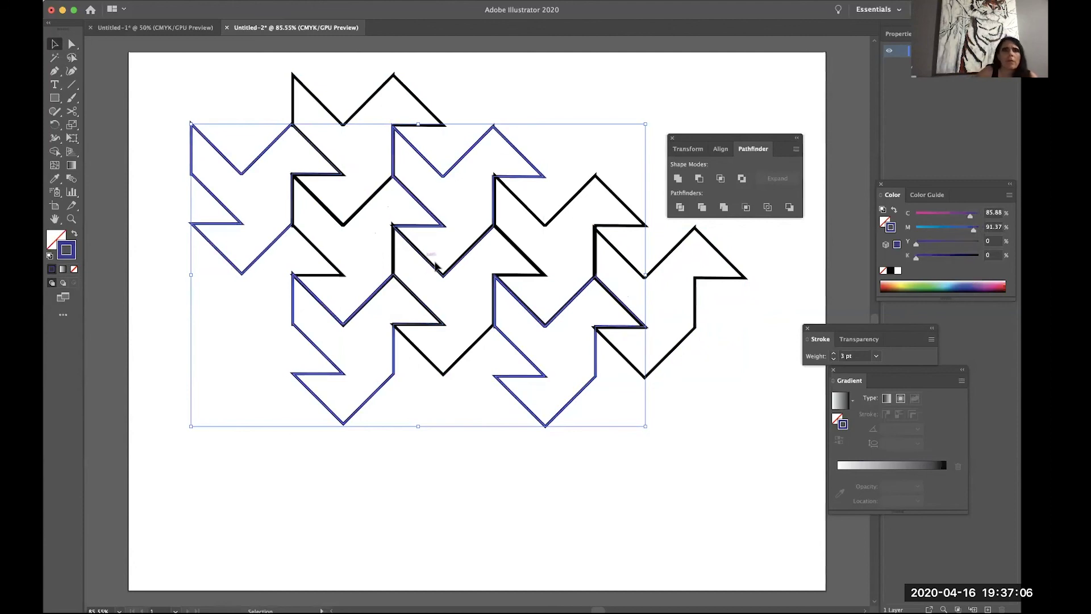
left_click(74, 233)
left_click(339, 117)
left_click(350, 125)
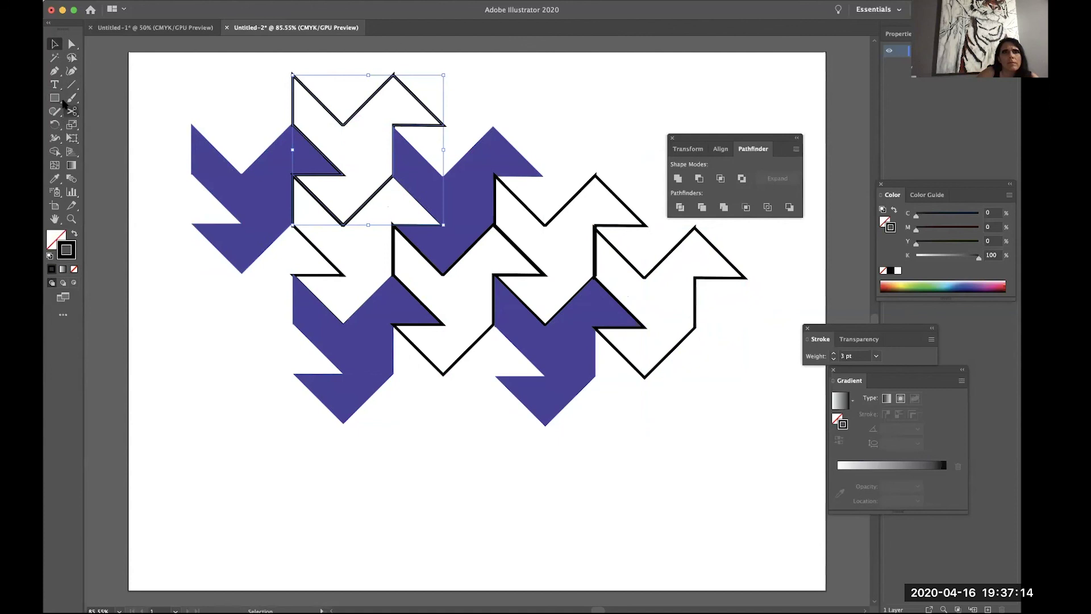
left_click(72, 165)
left_click(54, 179)
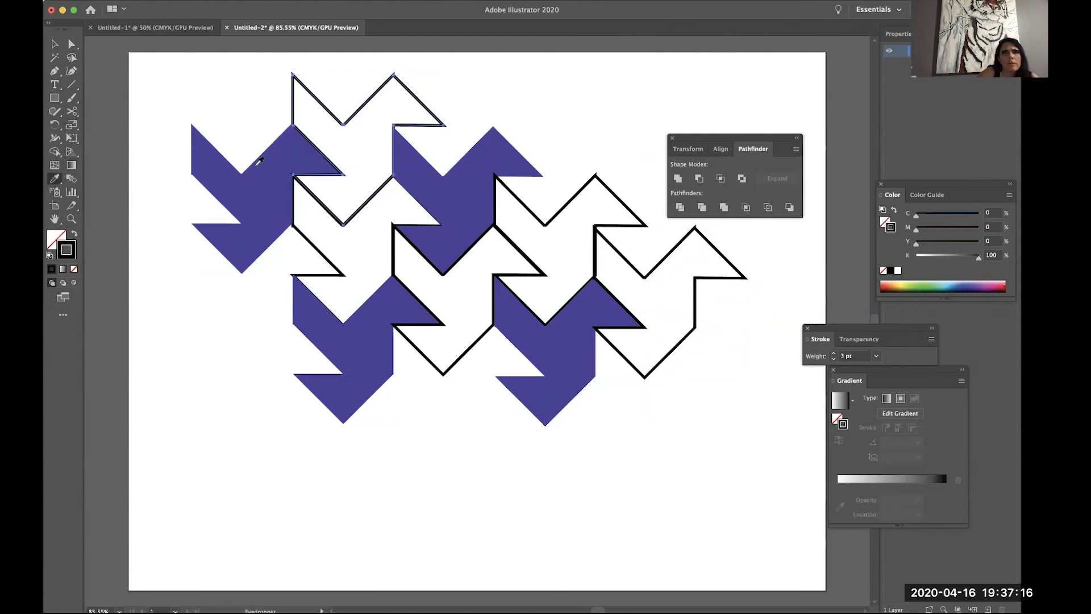
left_click(255, 162)
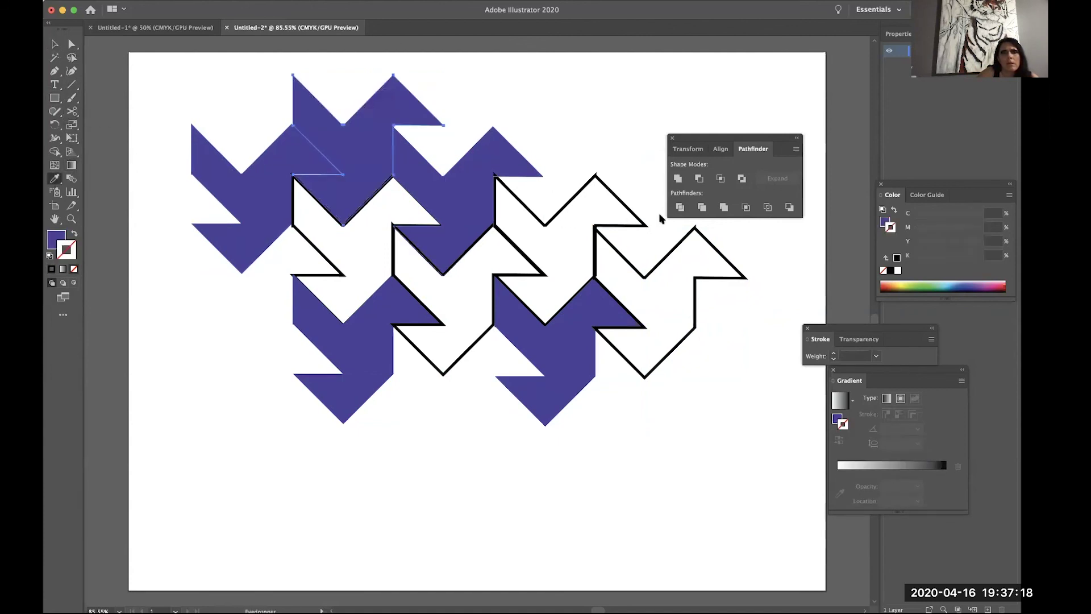
Step: Select the four remaining black-outlined tiles and give them a solid orange fill of C 0, M 33.73, Y 100, K 0 without a stroke
key("a")
left_click(380, 250)
left_click(330, 262)
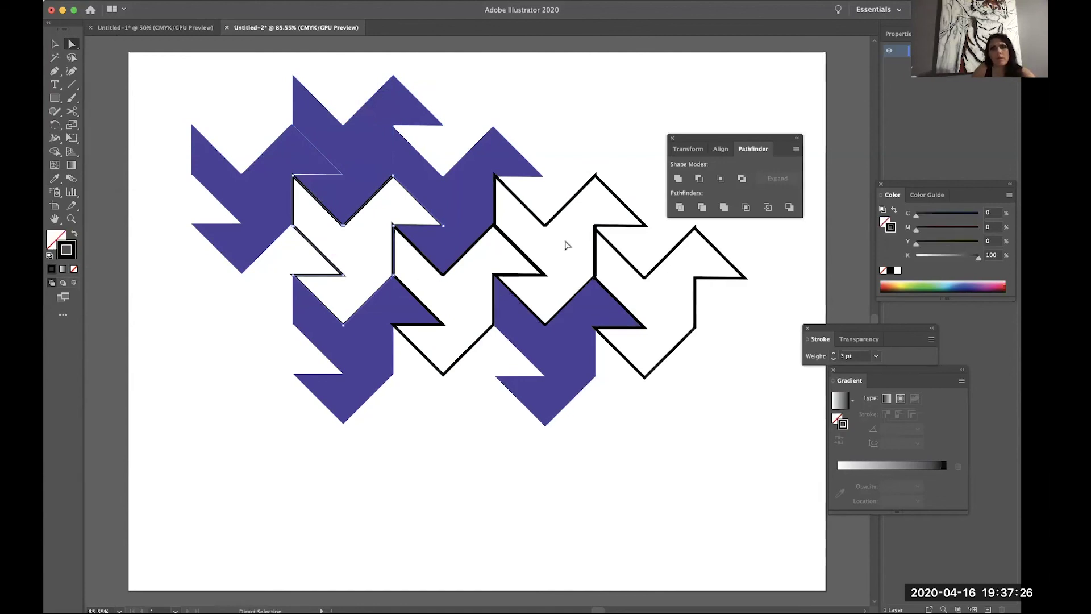
left_click(473, 345, "shift")
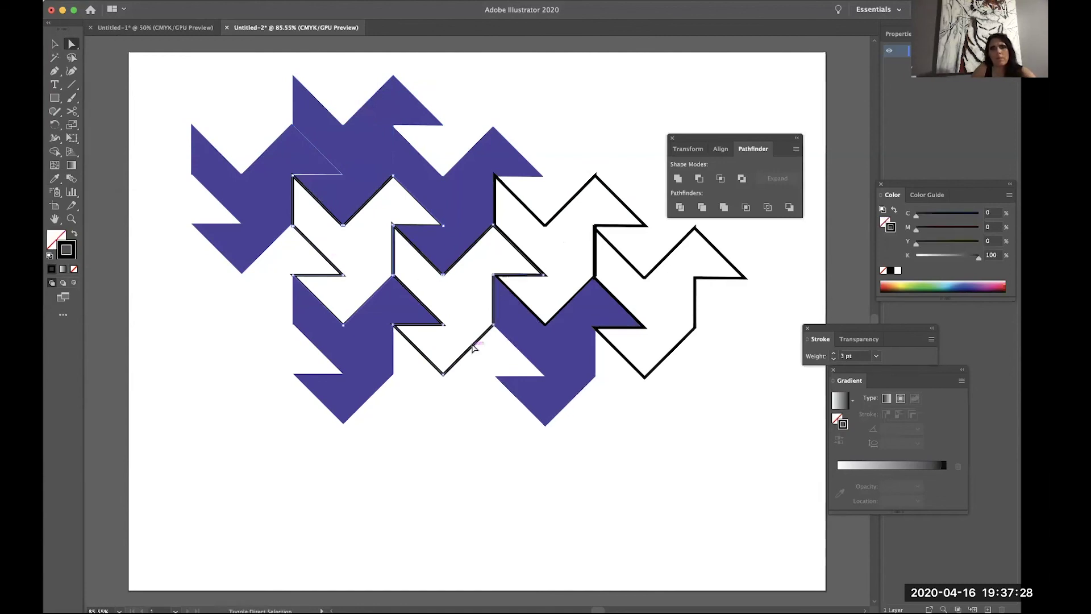
key("v")
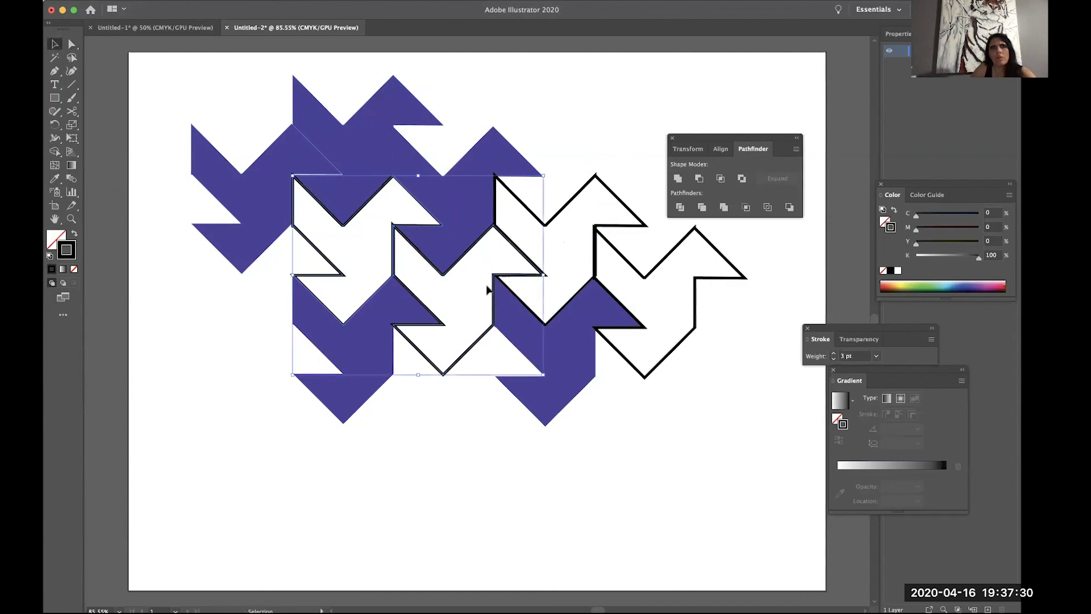
left_click(618, 226, "shift")
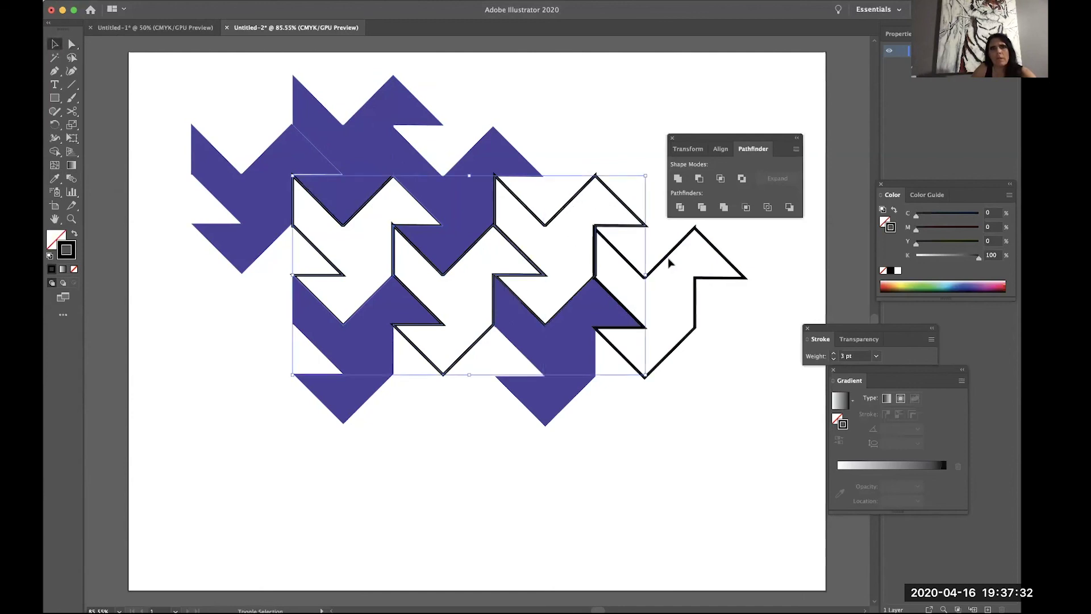
left_click(668, 260, "shift")
left_click(897, 281)
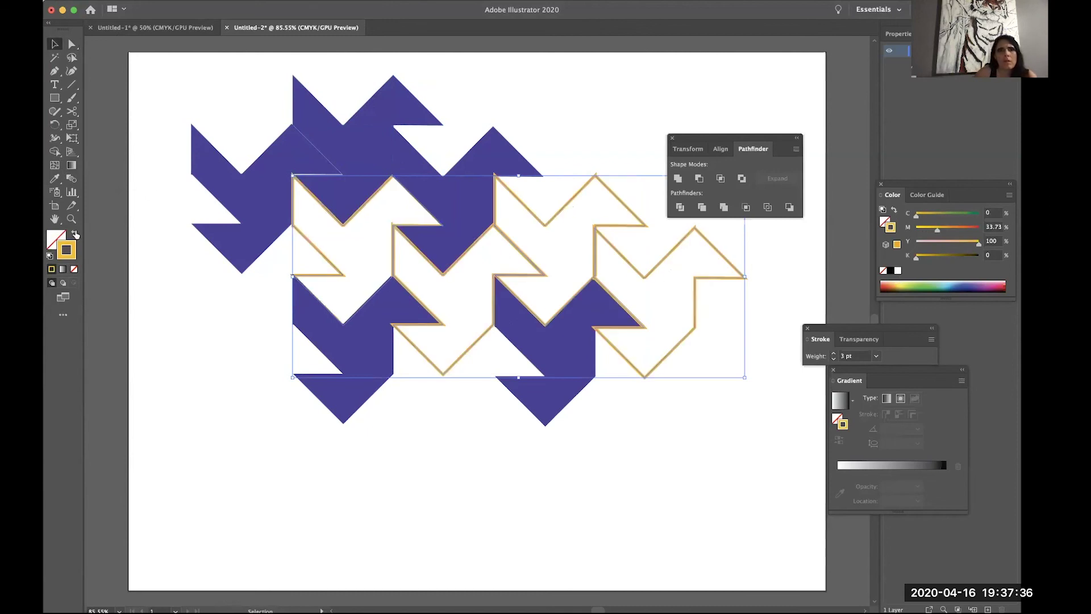
key("shift+x")
Step: Select all tiles of the tessellation and give them a 1 pt black stroke, hex 000000
left_click_drag(168, 71, 761, 496)
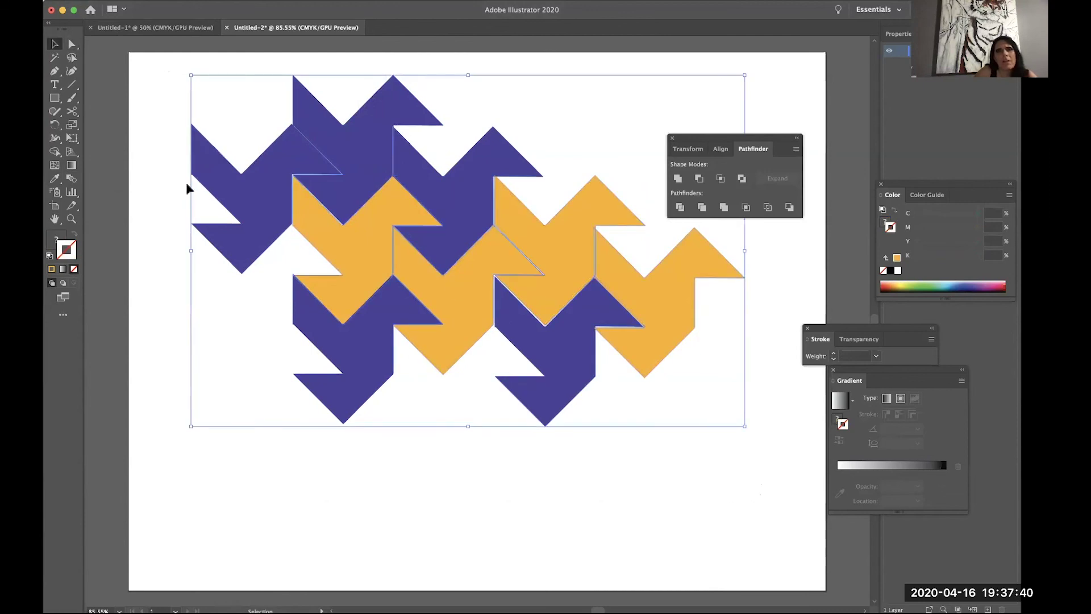
double_click(72, 255)
left_click_drag(654, 387, 682, 370)
left_click(821, 357)
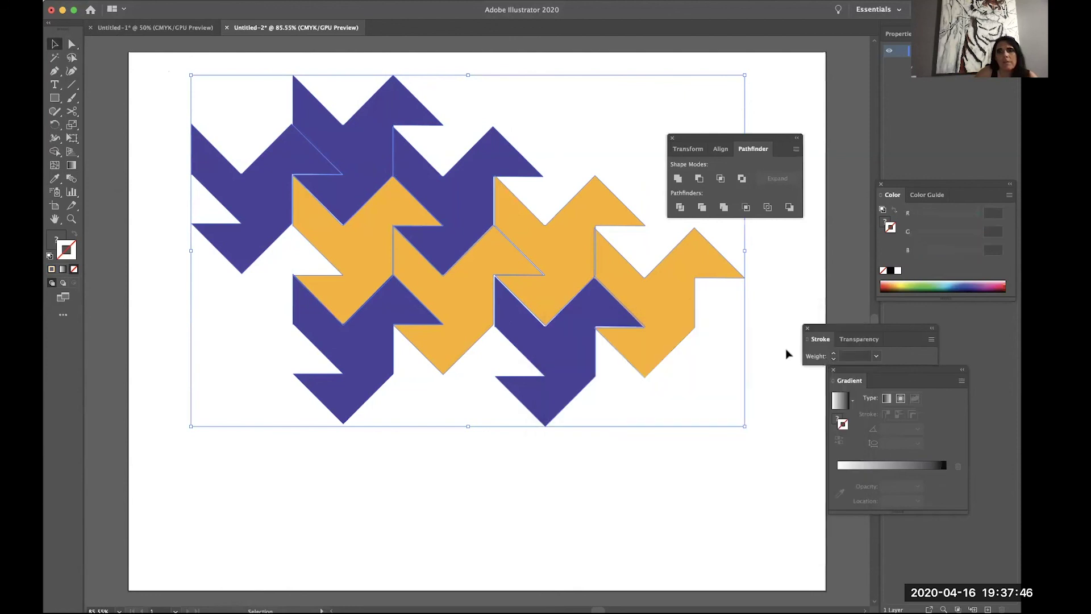
left_click(833, 354)
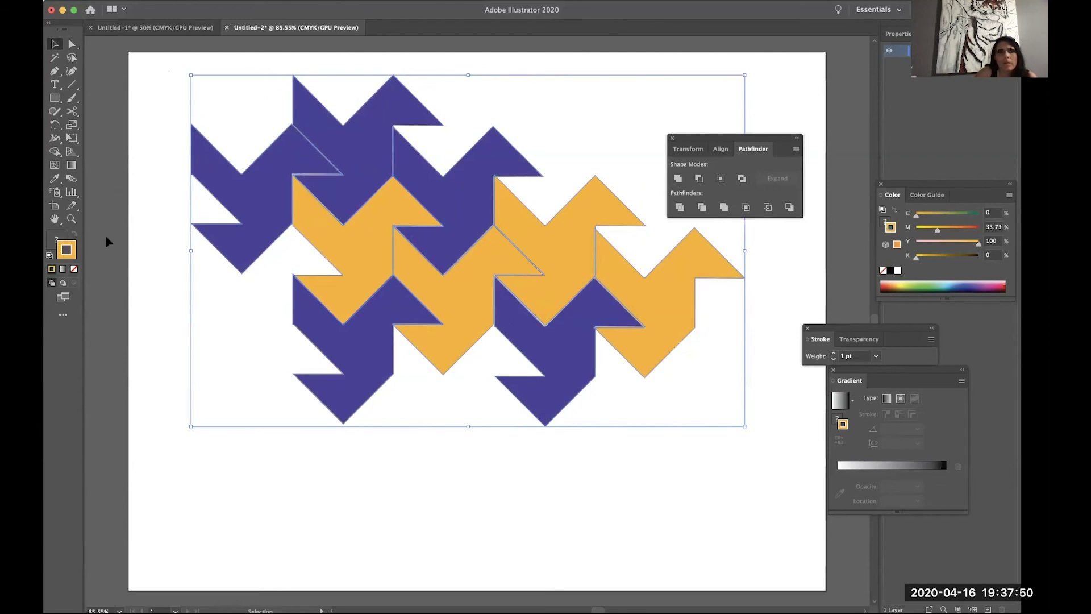
double_click(69, 251)
left_click(715, 416)
left_click_drag(710, 441, 726, 511)
left_click(807, 359)
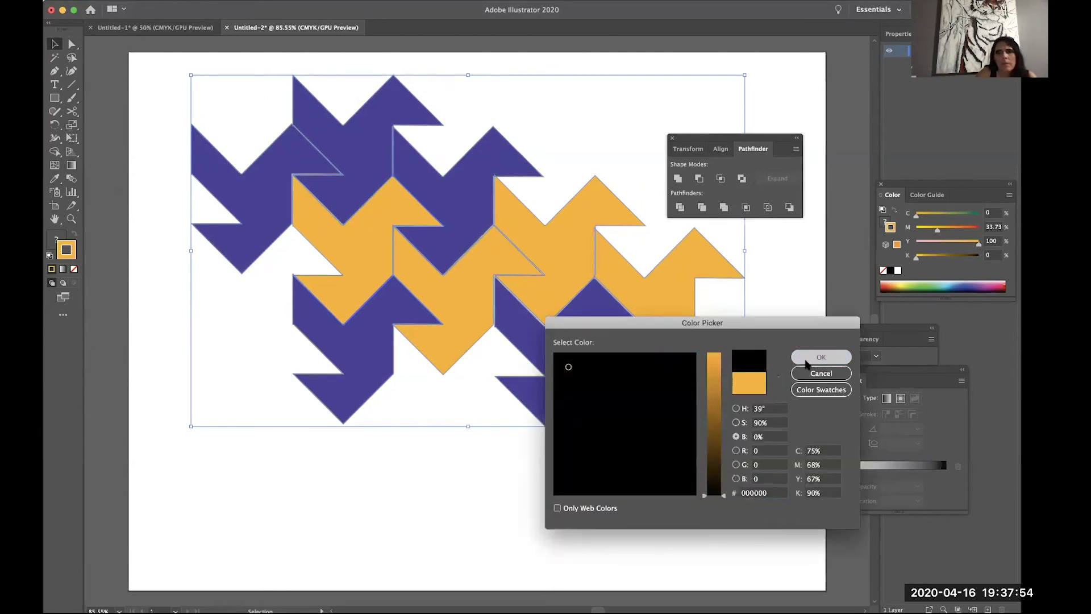
Step: Thicken the black stroke of all tiles to 5 pt and deselect the artwork
left_click(834, 353)
left_click(834, 354)
left_click(834, 353)
left_click(833, 353)
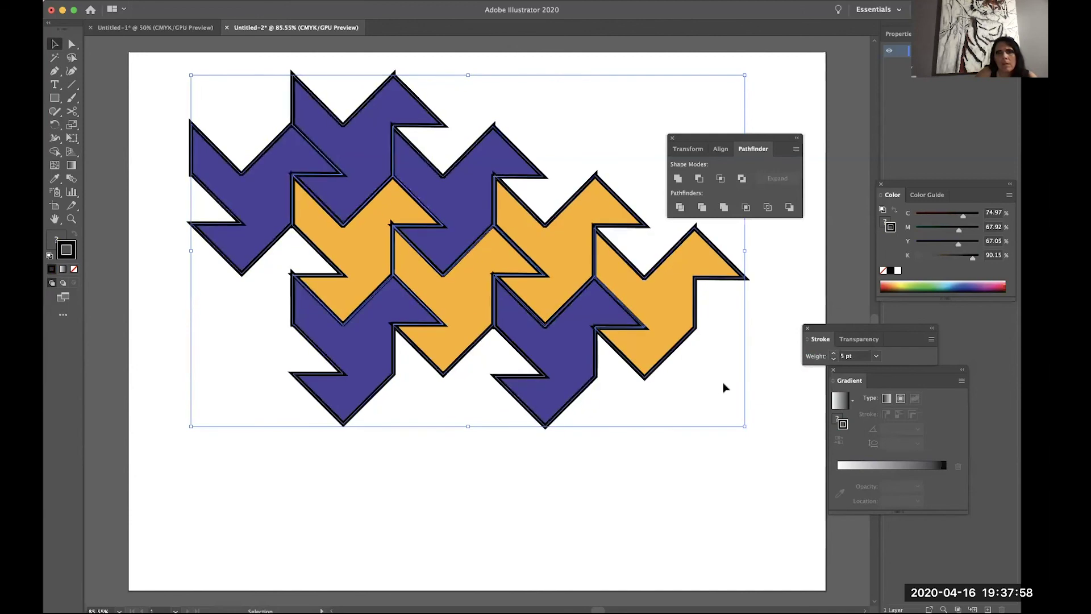
left_click(693, 472)
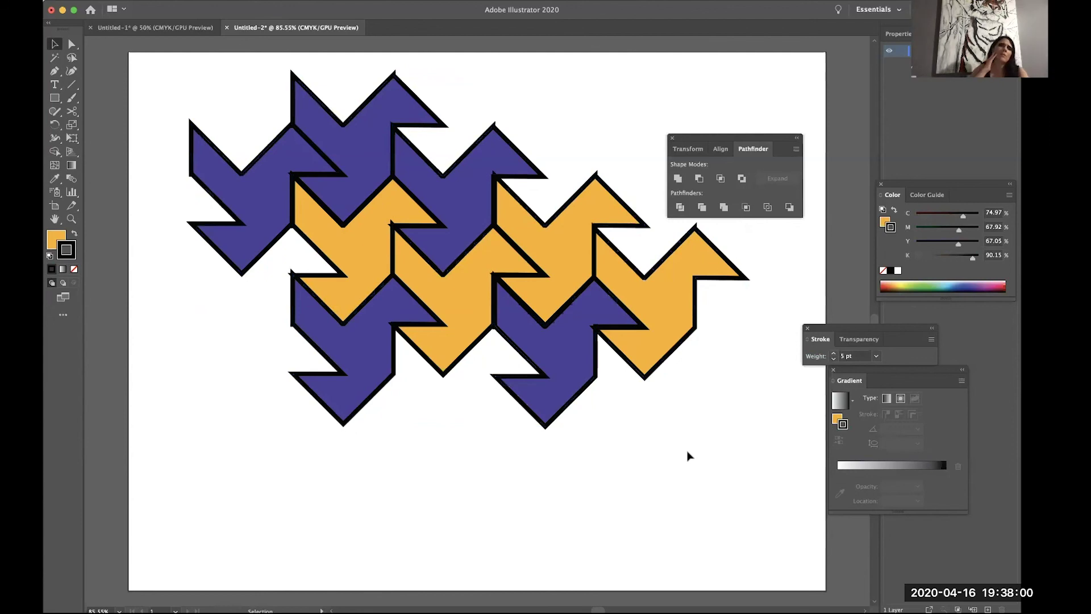